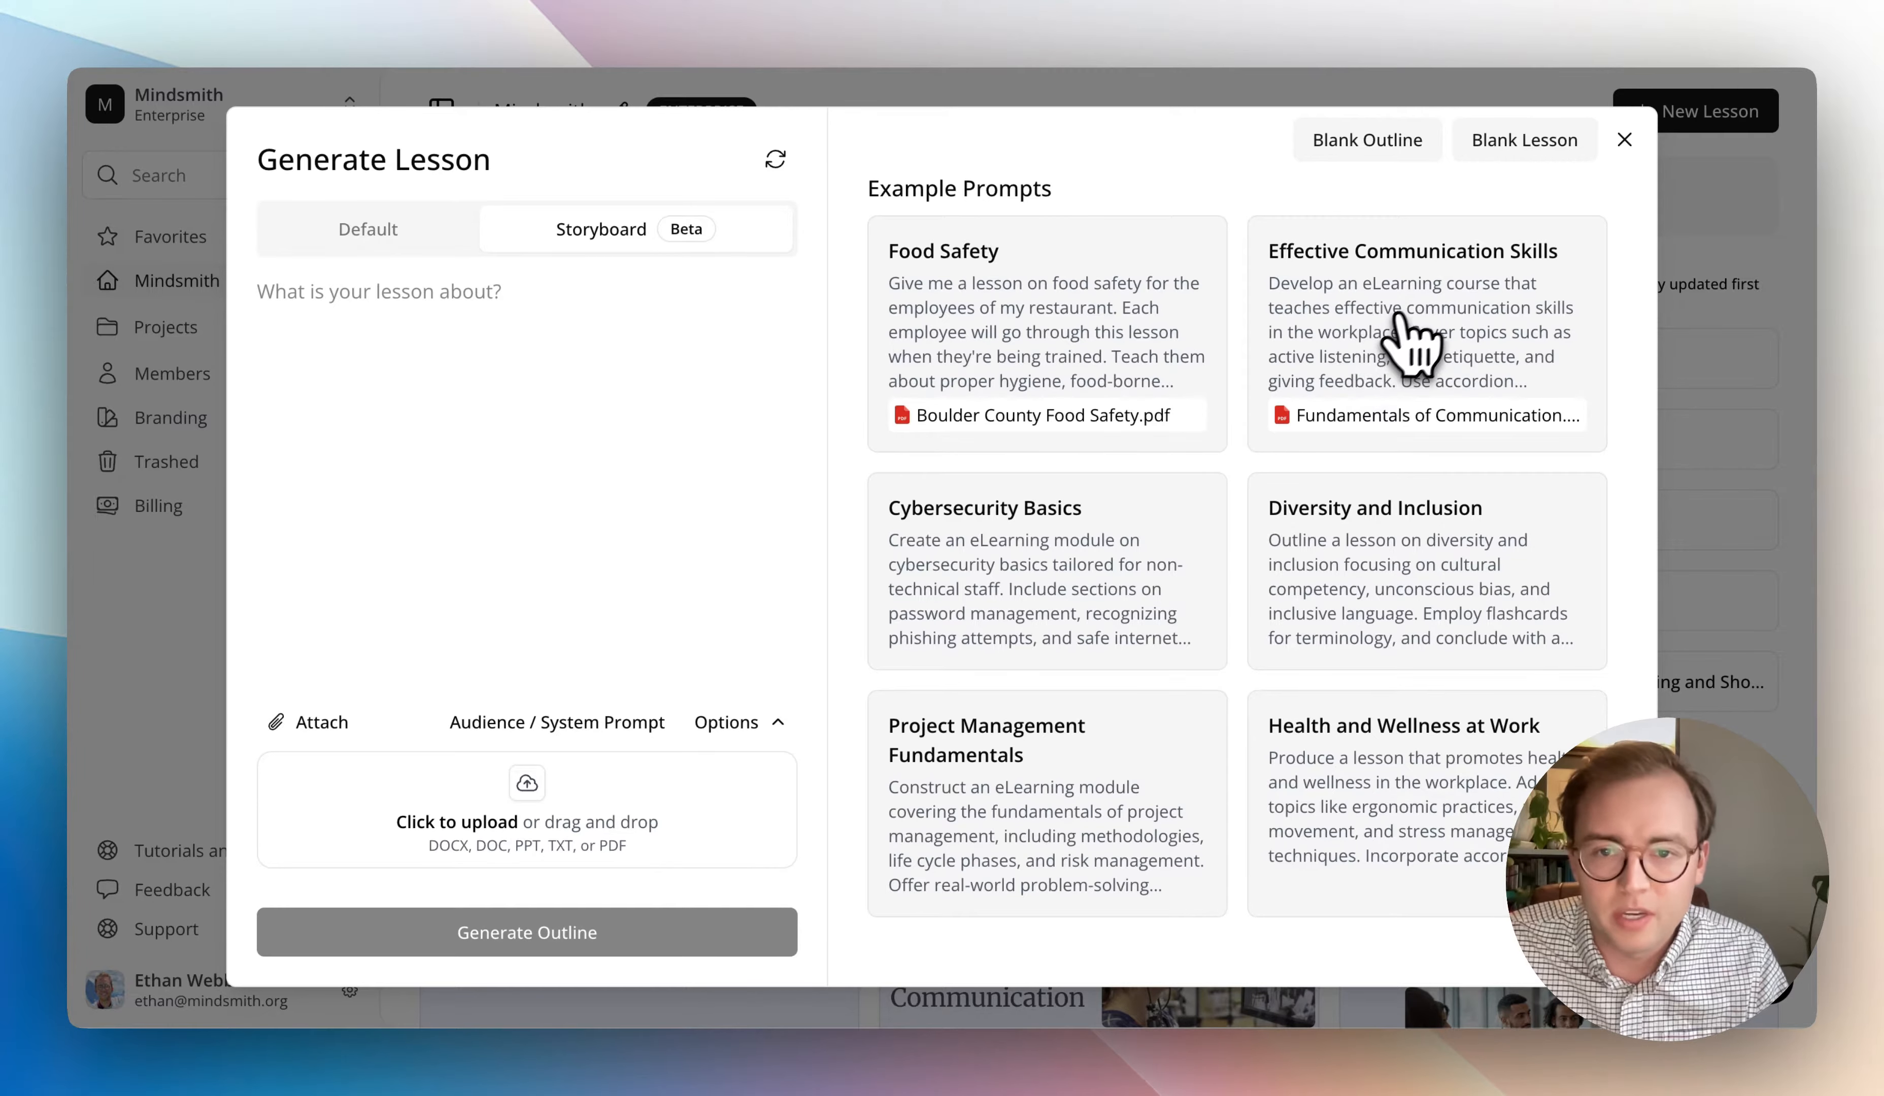
- Load the Effective Communication Skills example prompt and review its topics, element instructions and intended audience
click(1425, 290)
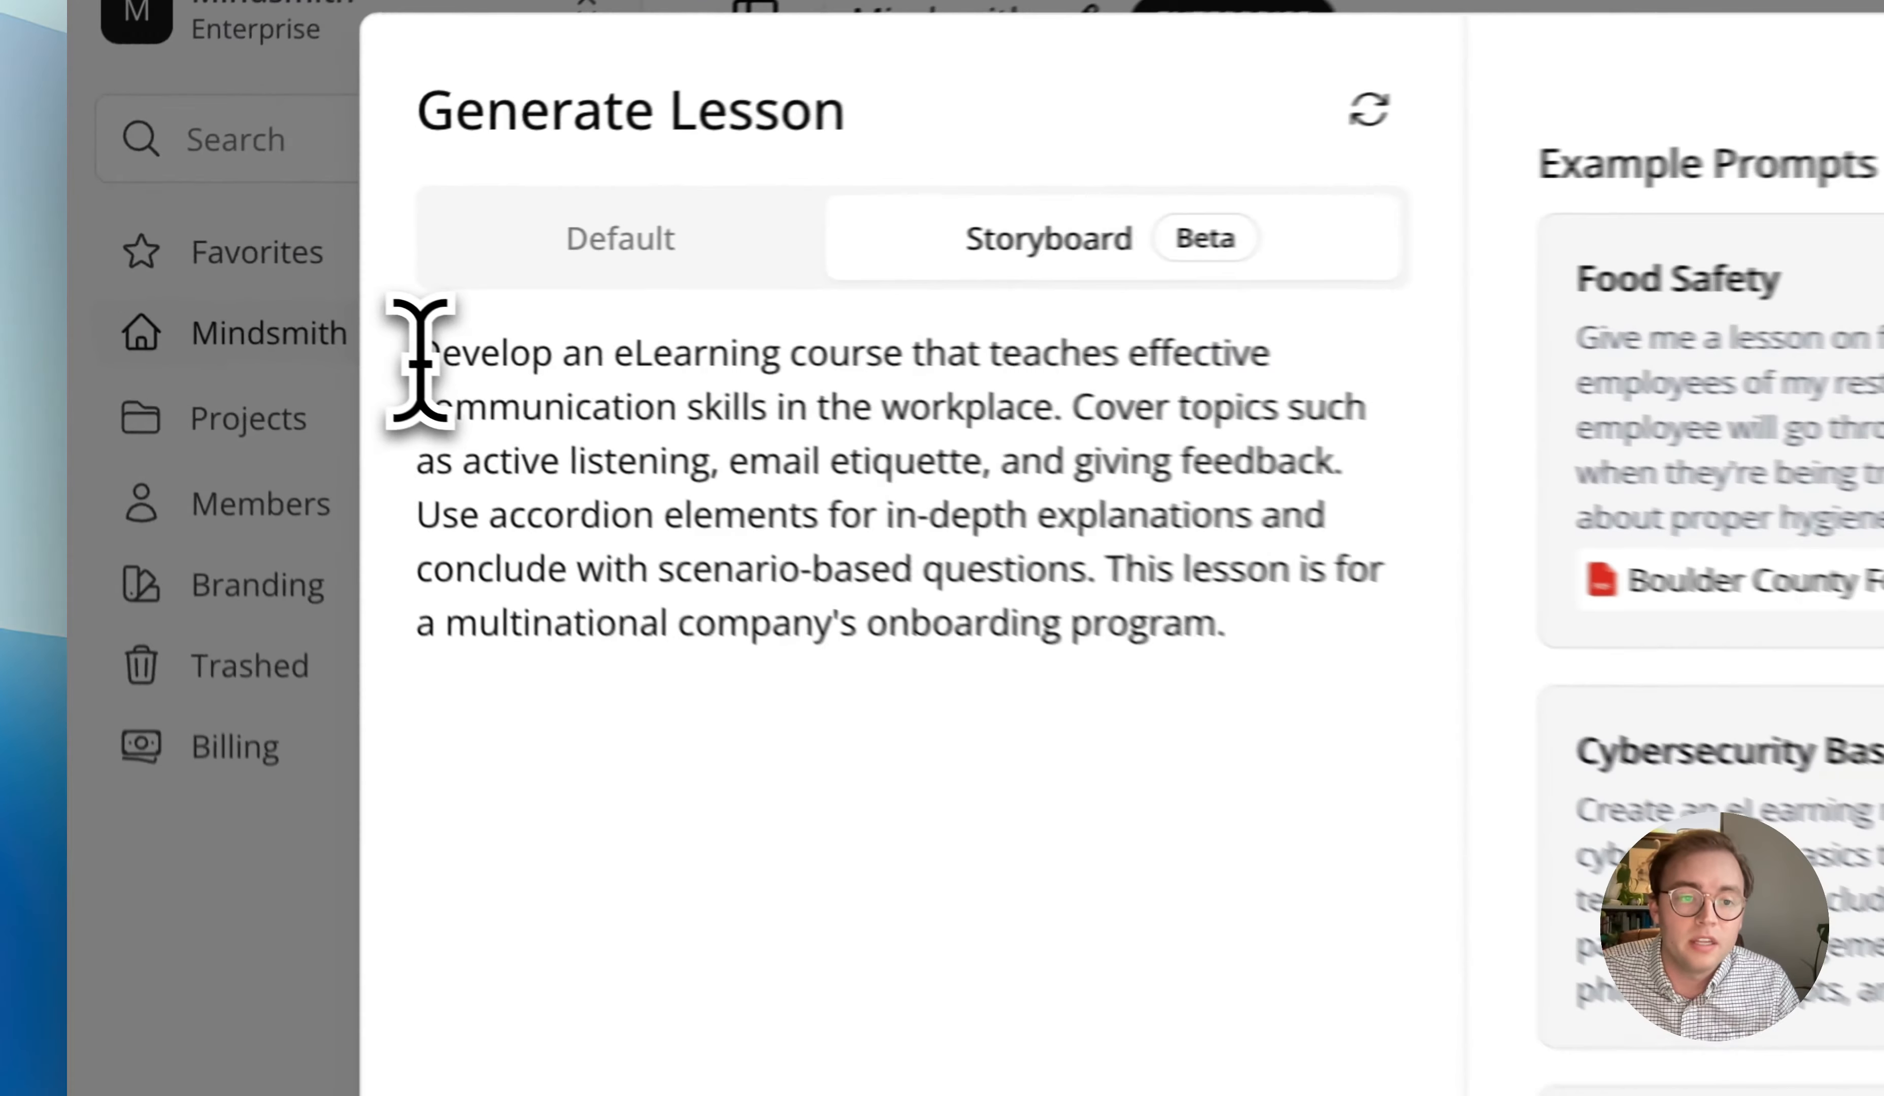
drag(256, 297, 745, 494)
click(1310, 655)
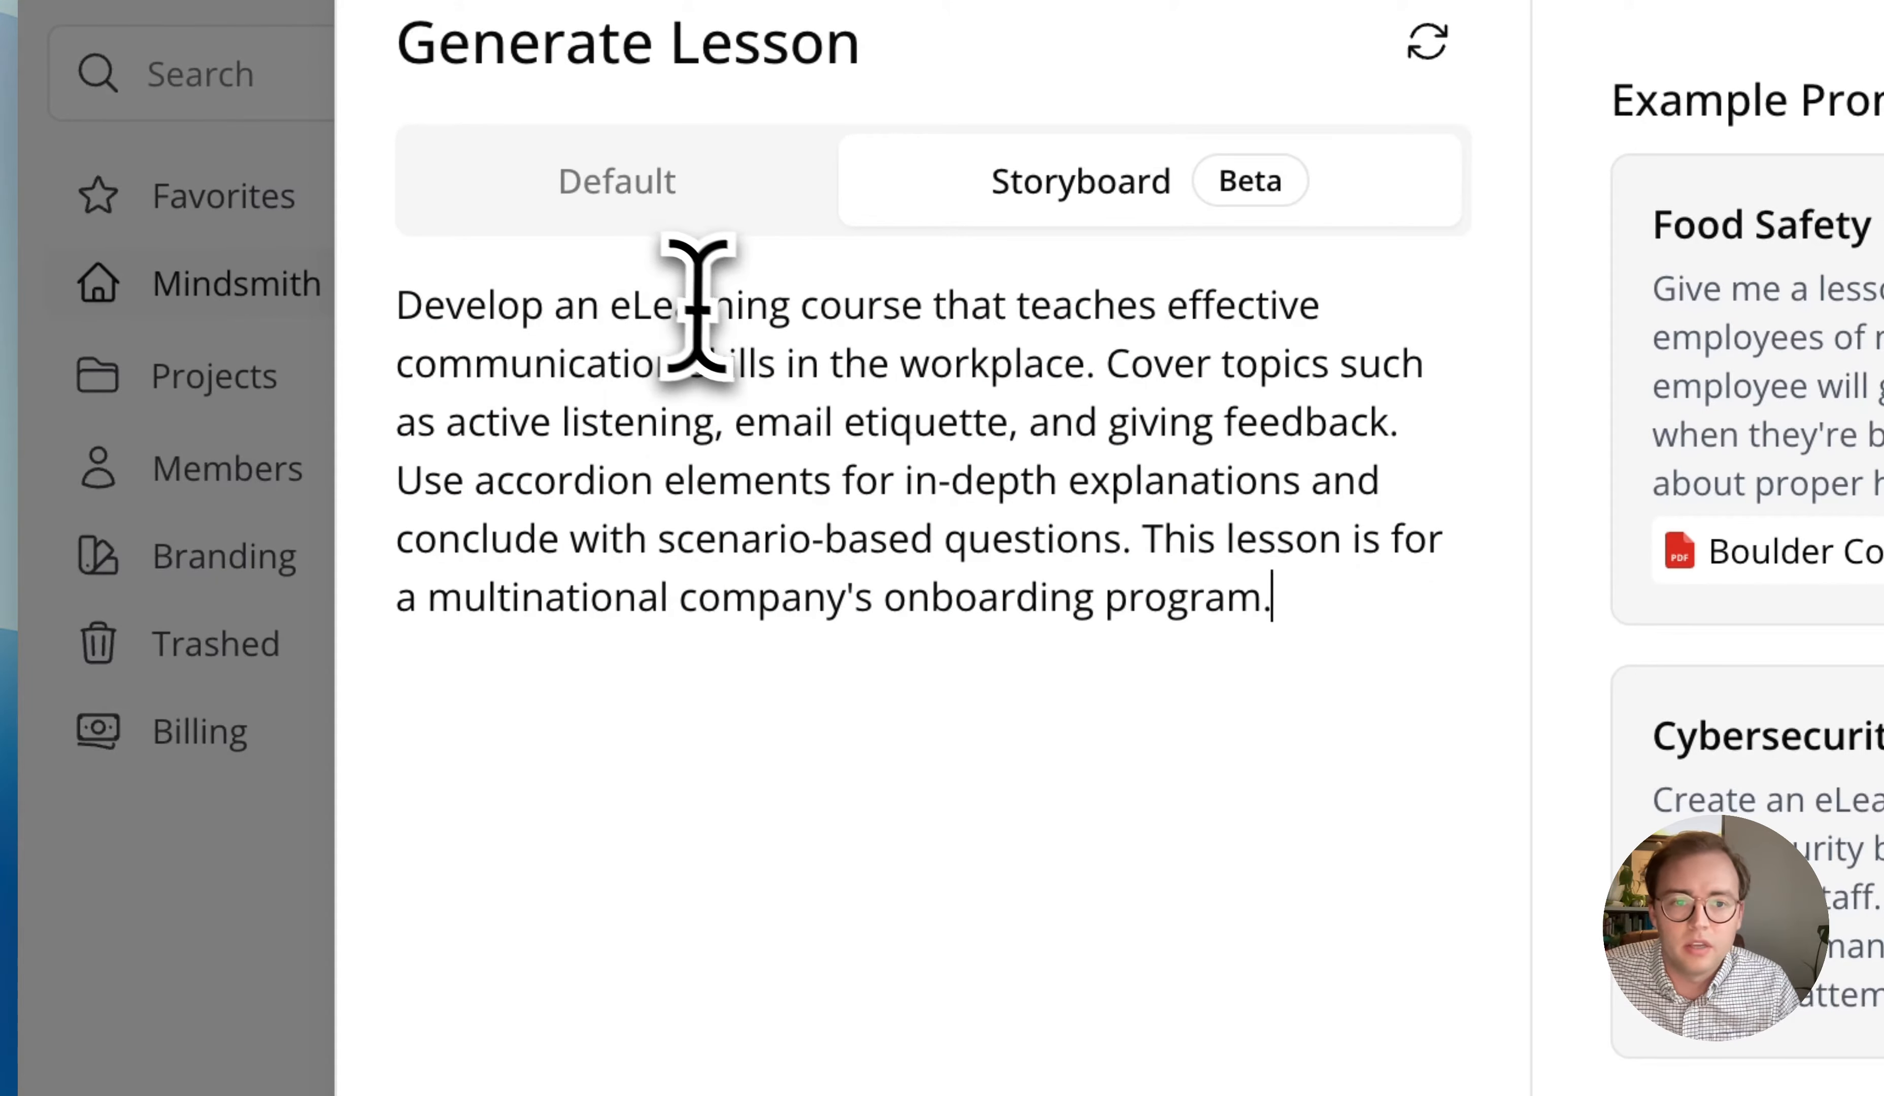
drag(791, 308, 1132, 371)
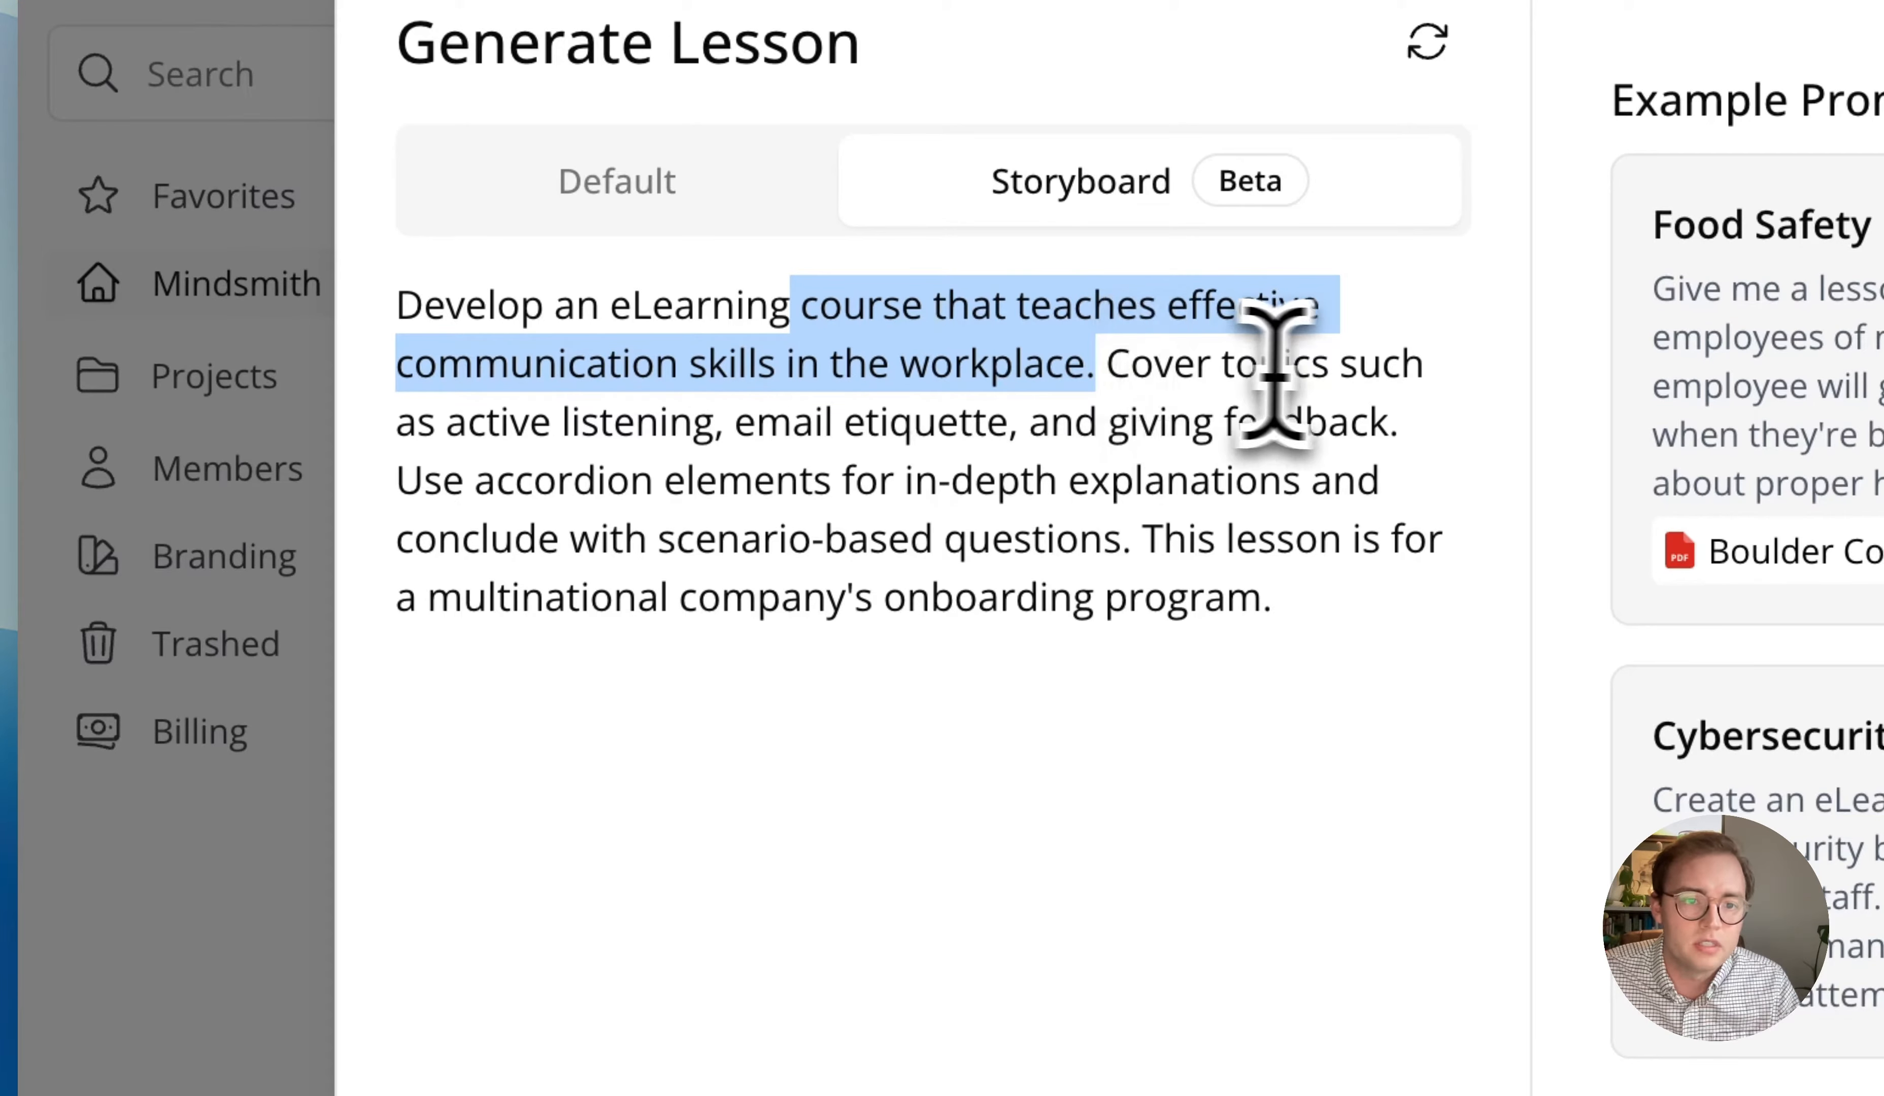
click(395, 498)
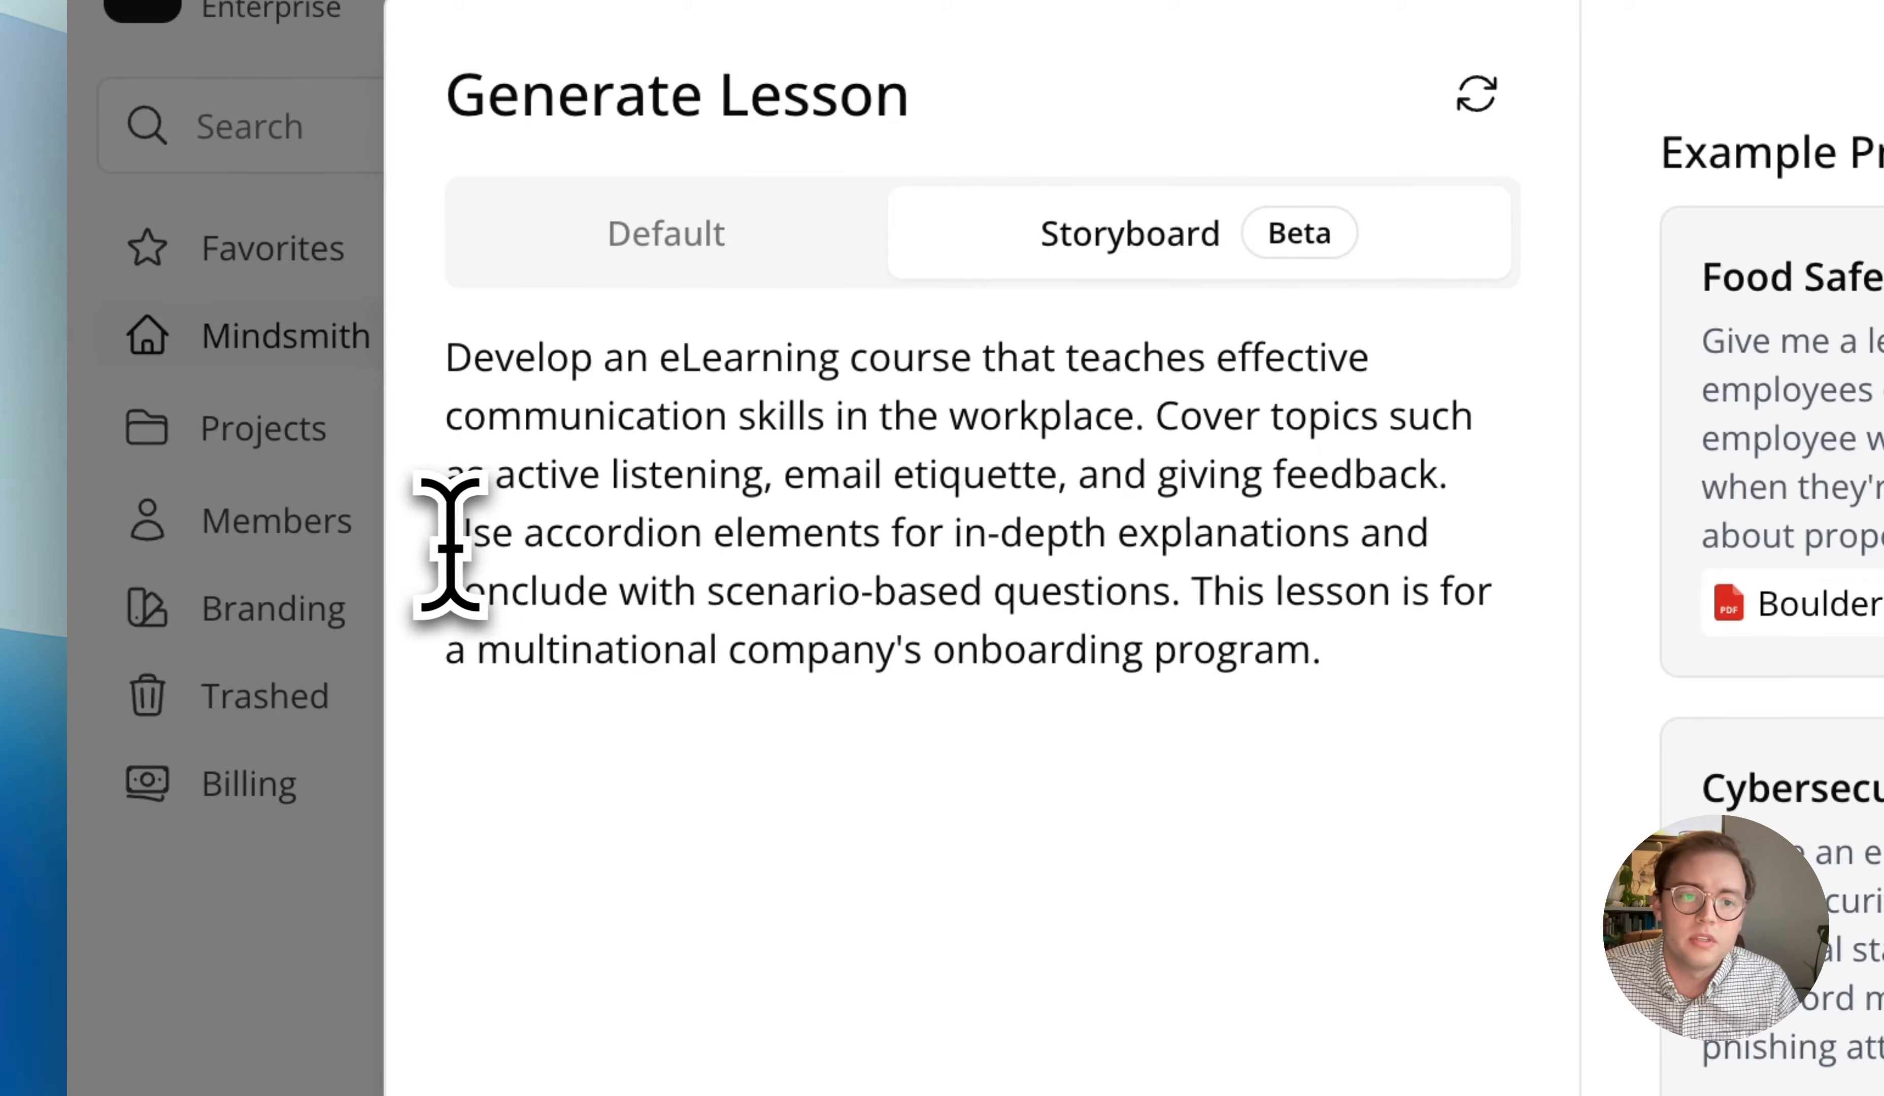
drag(450, 548, 811, 572)
drag(724, 520, 1125, 519)
click(1126, 521)
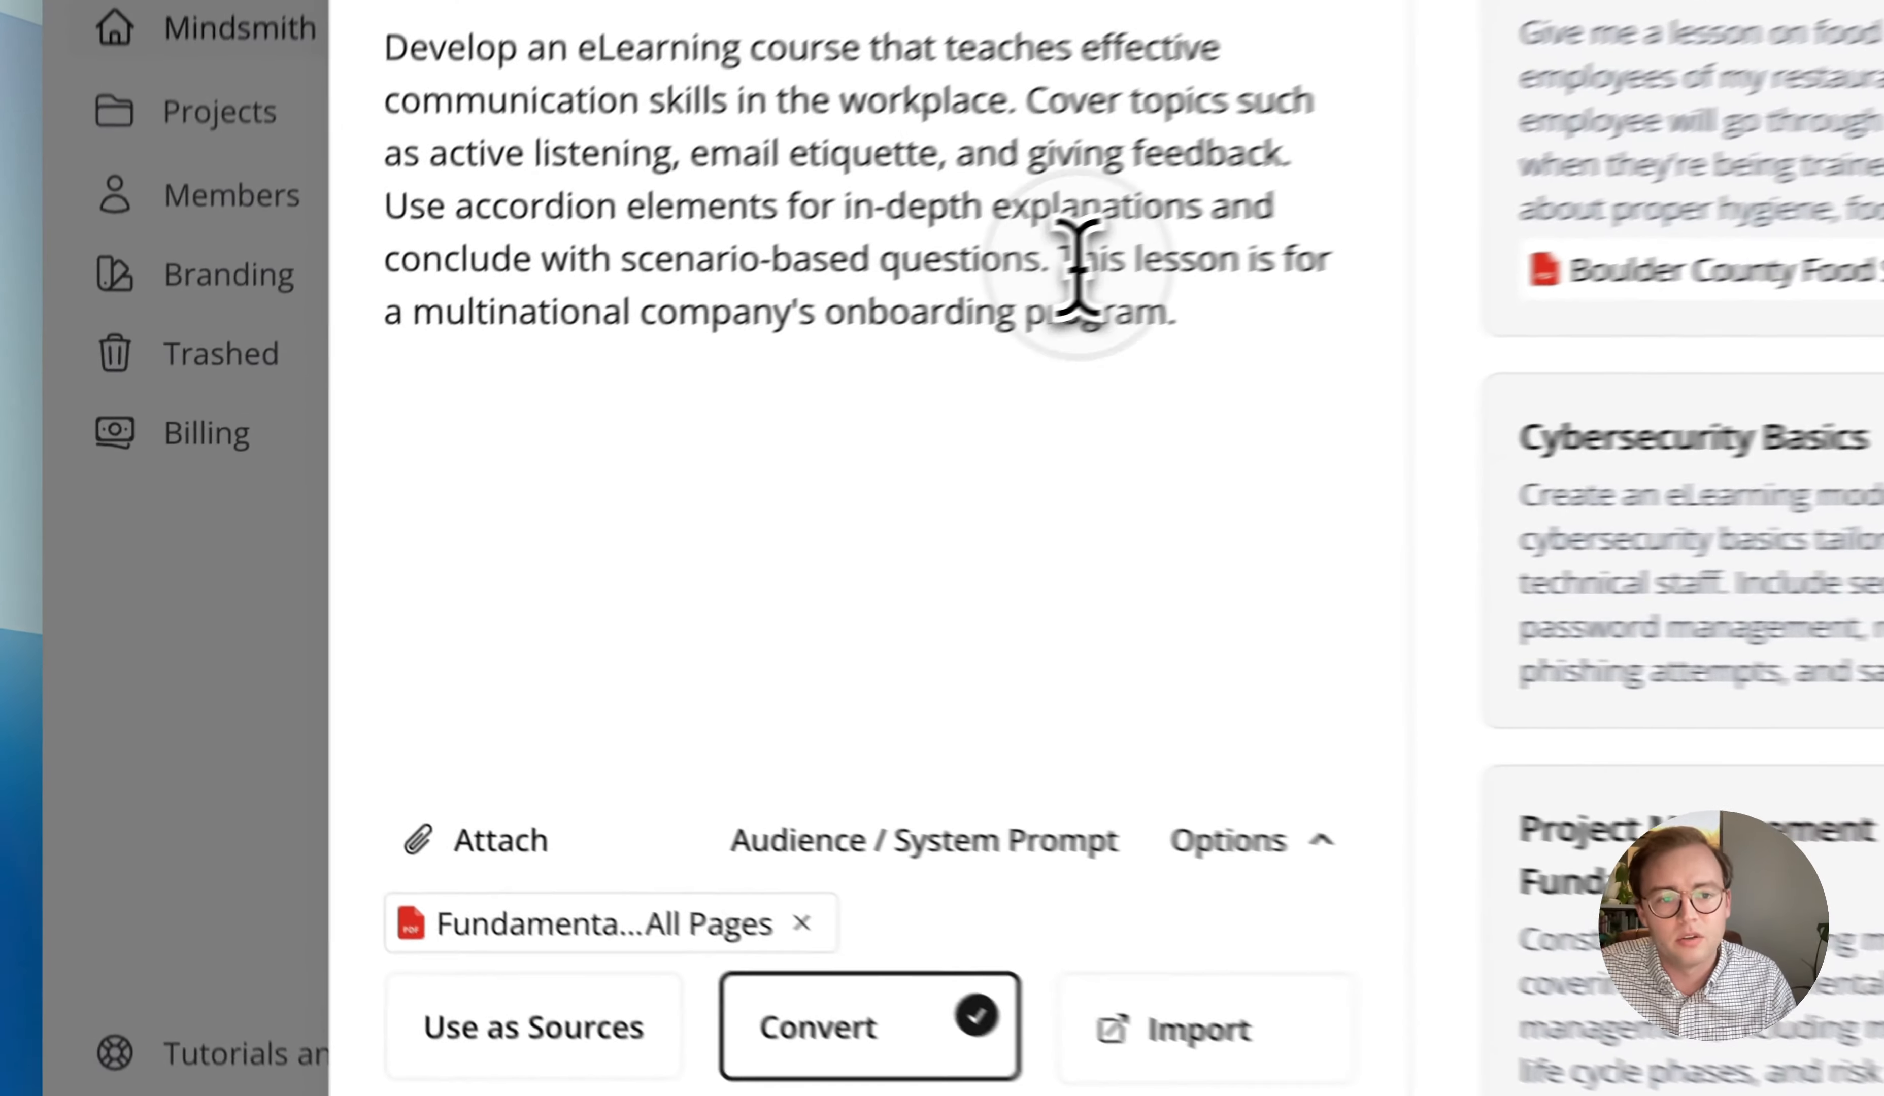
drag(646, 414, 717, 449)
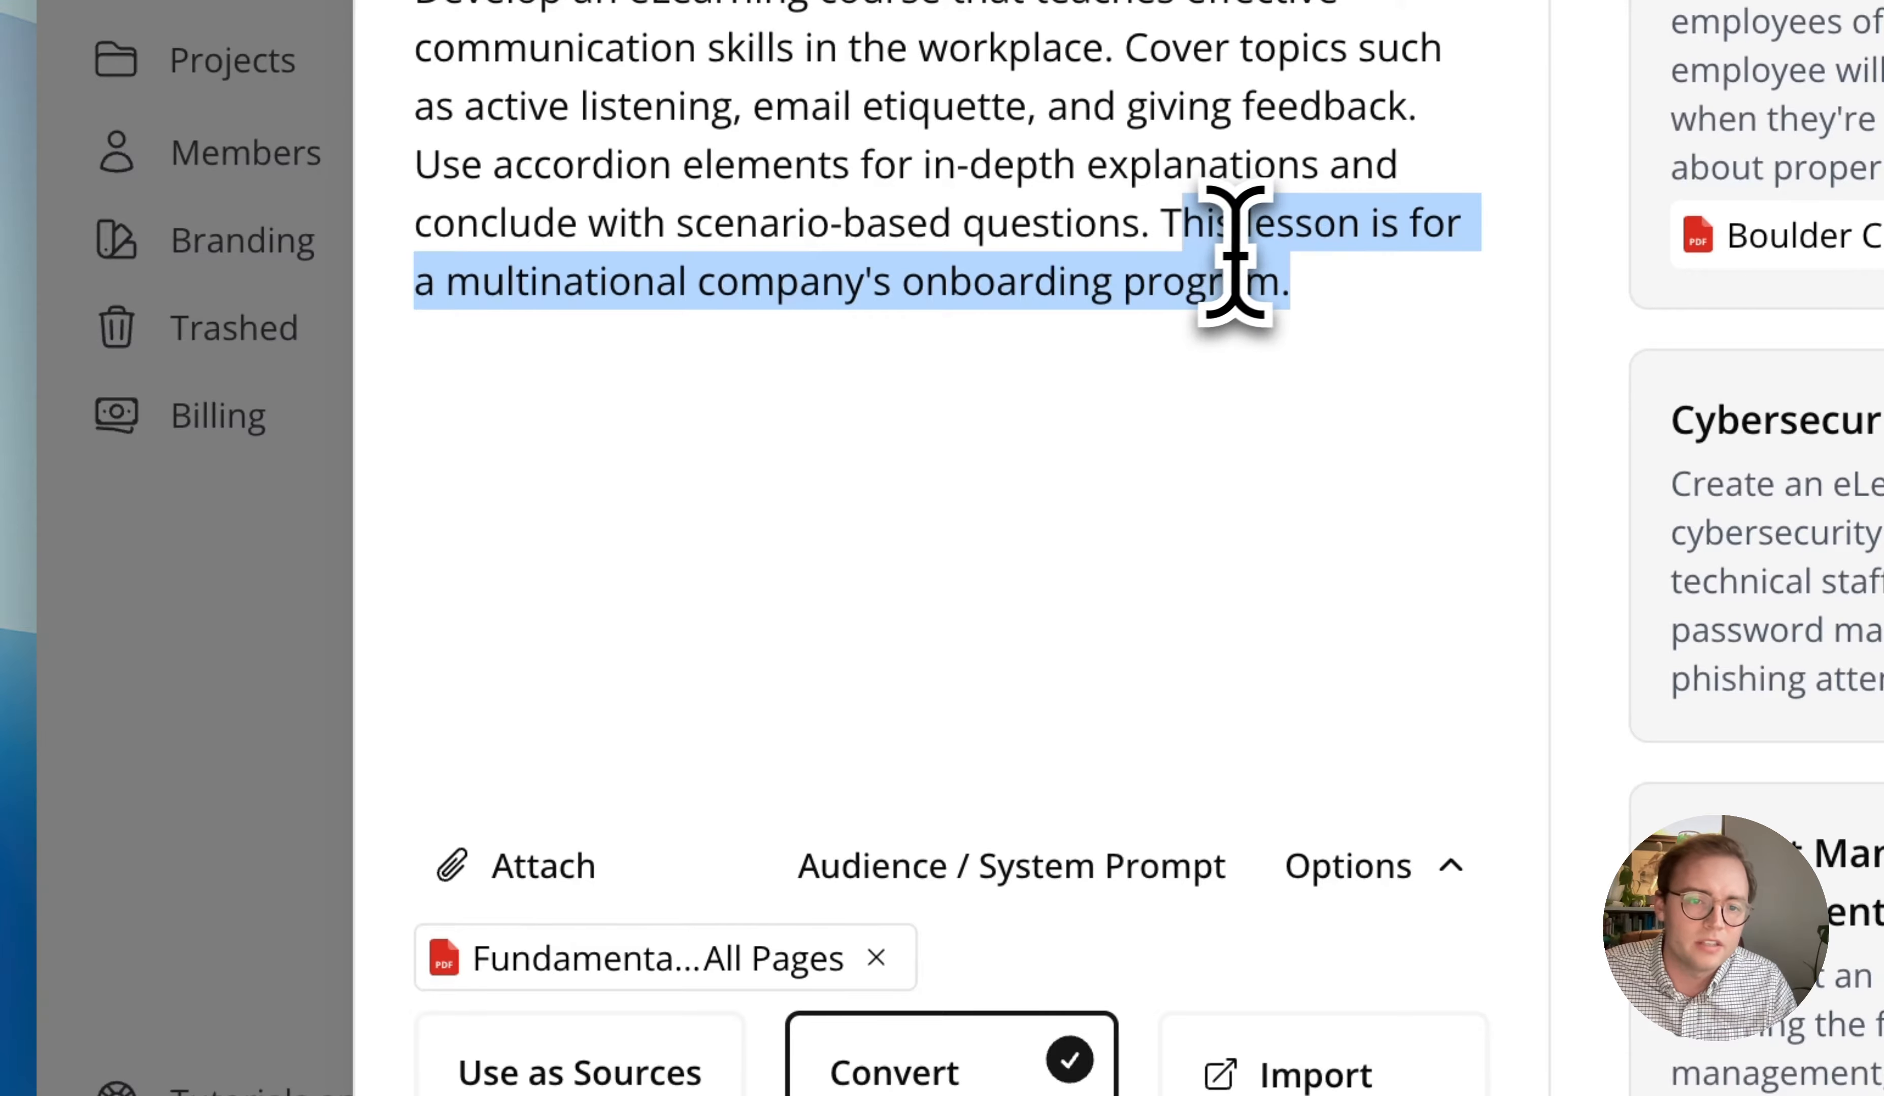
click(1328, 443)
- Expand the generation options, check the attachment sources, and generate the storyboard outline with the PDF set to Convert
click(1352, 863)
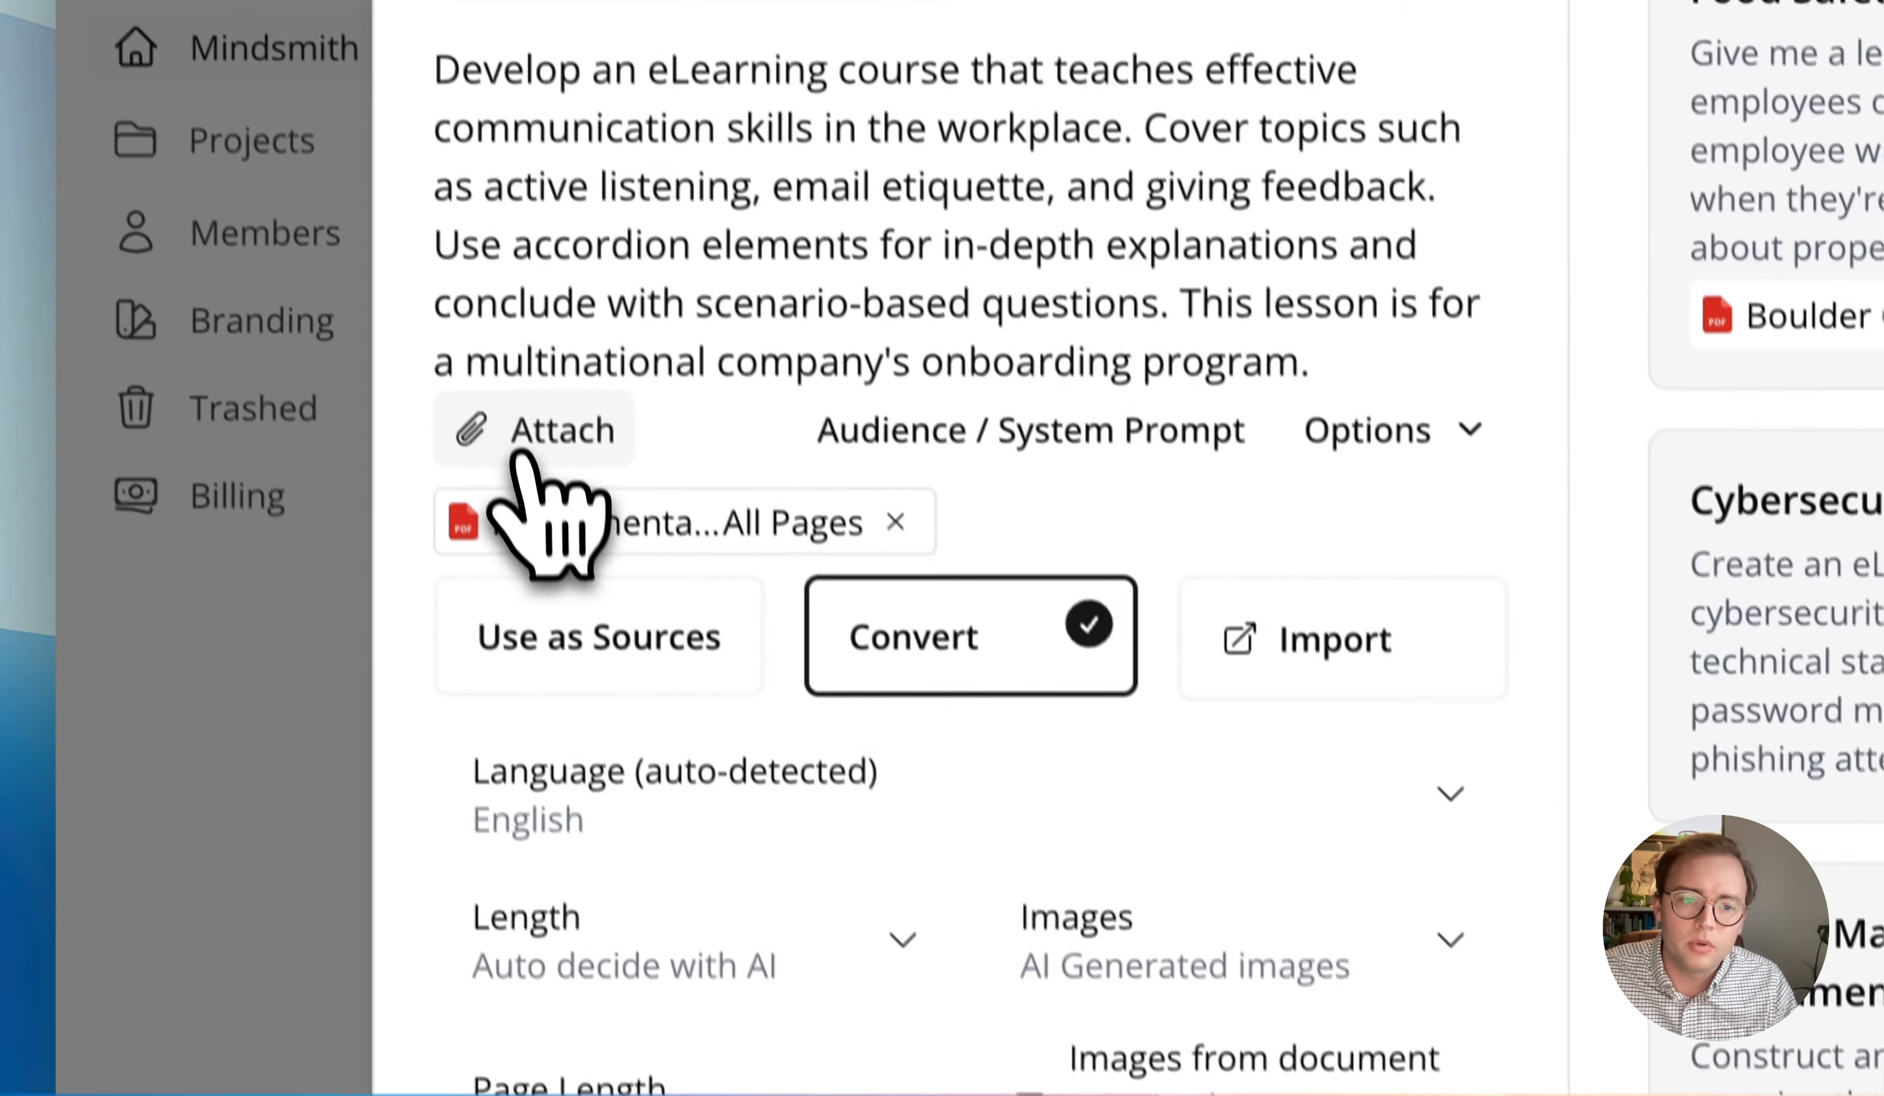
click(528, 448)
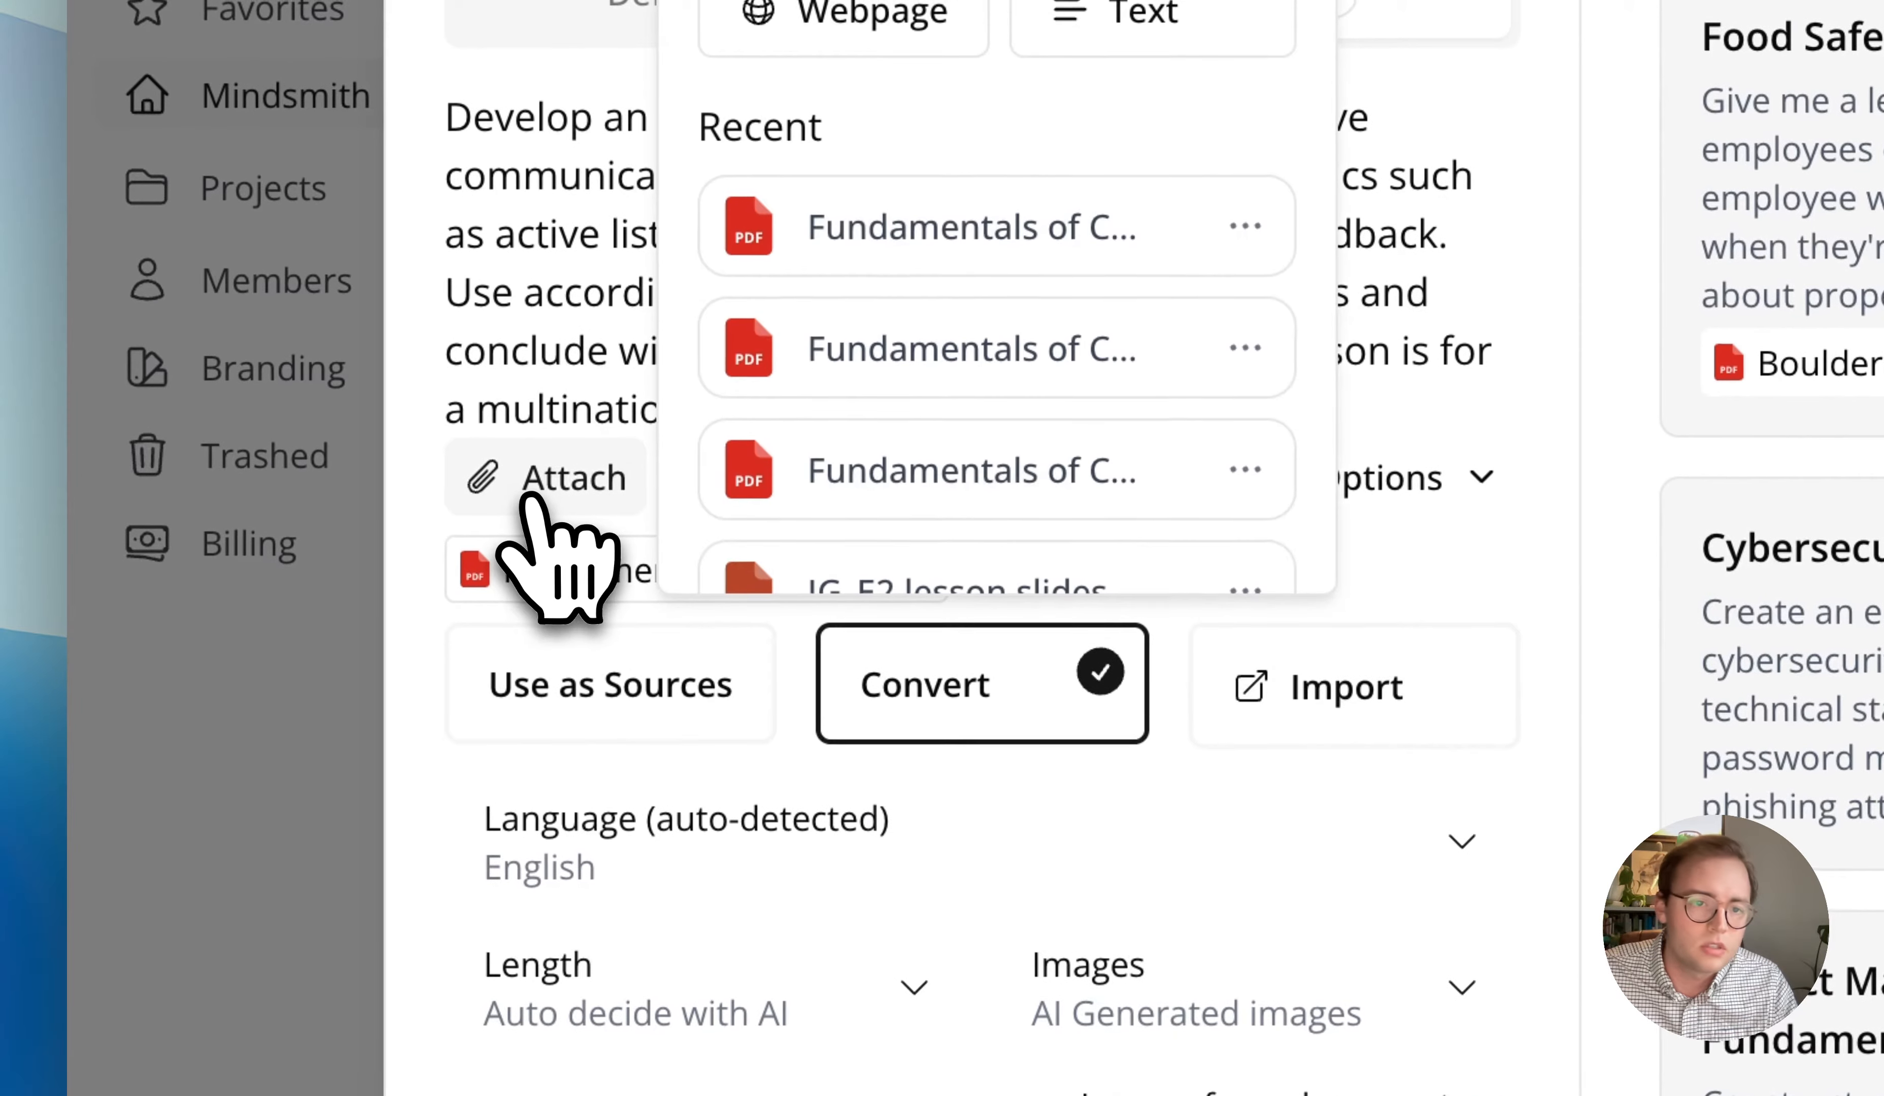
click(512, 411)
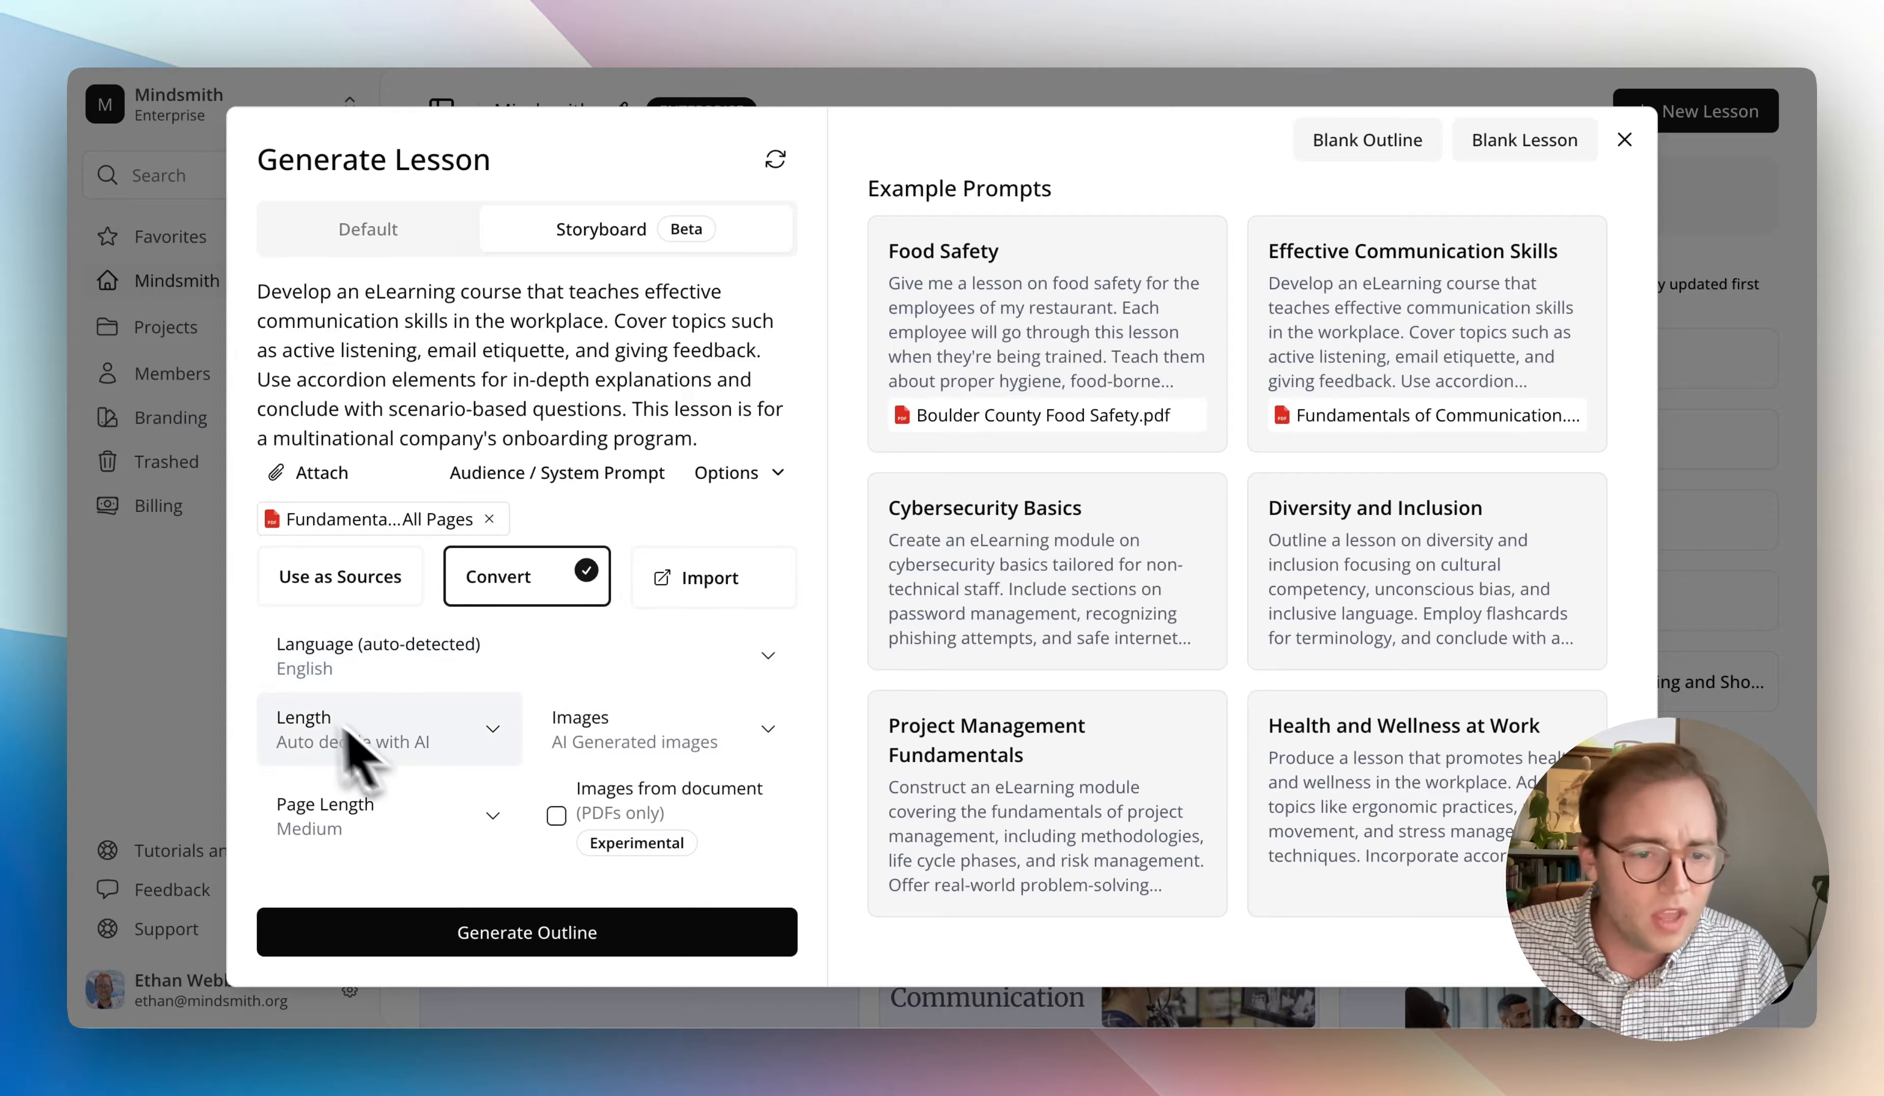
click(547, 937)
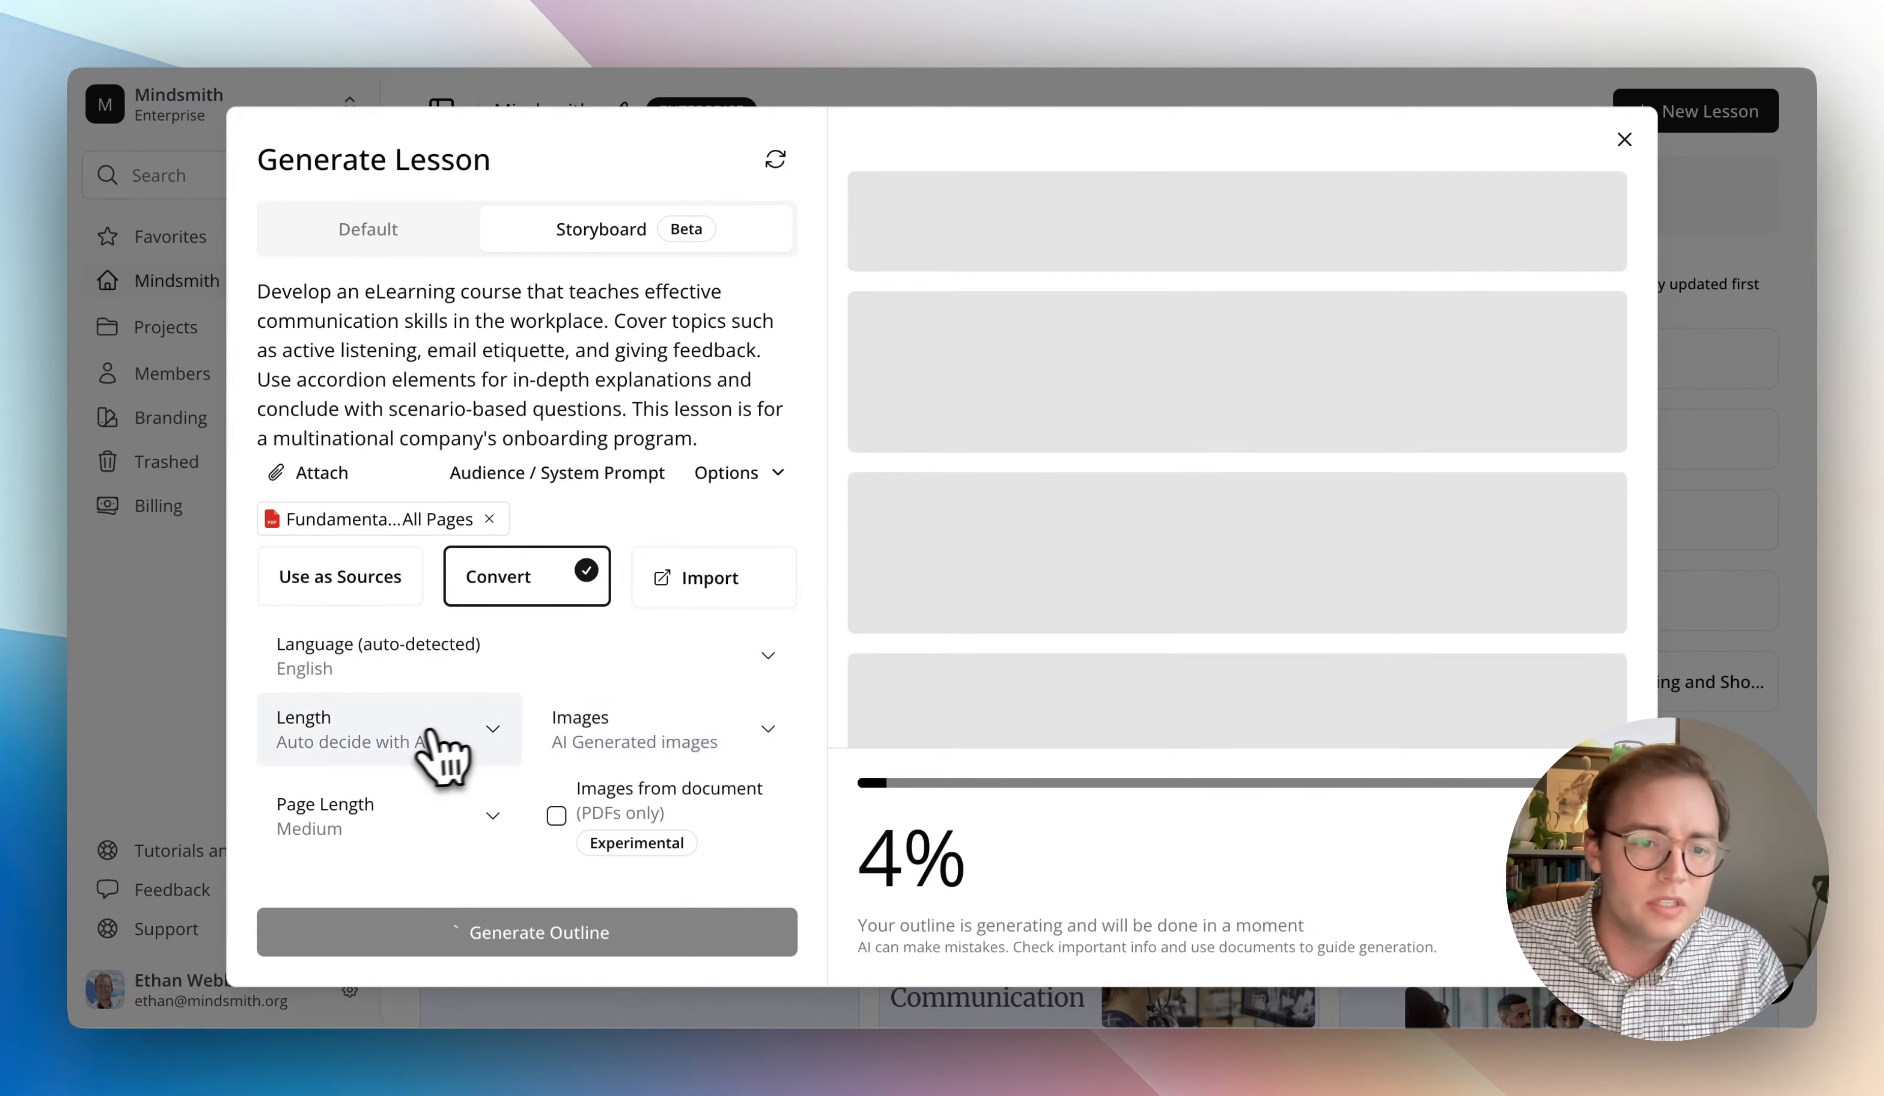
- Check which lesson lengths and image sources are available for the generation
click(416, 738)
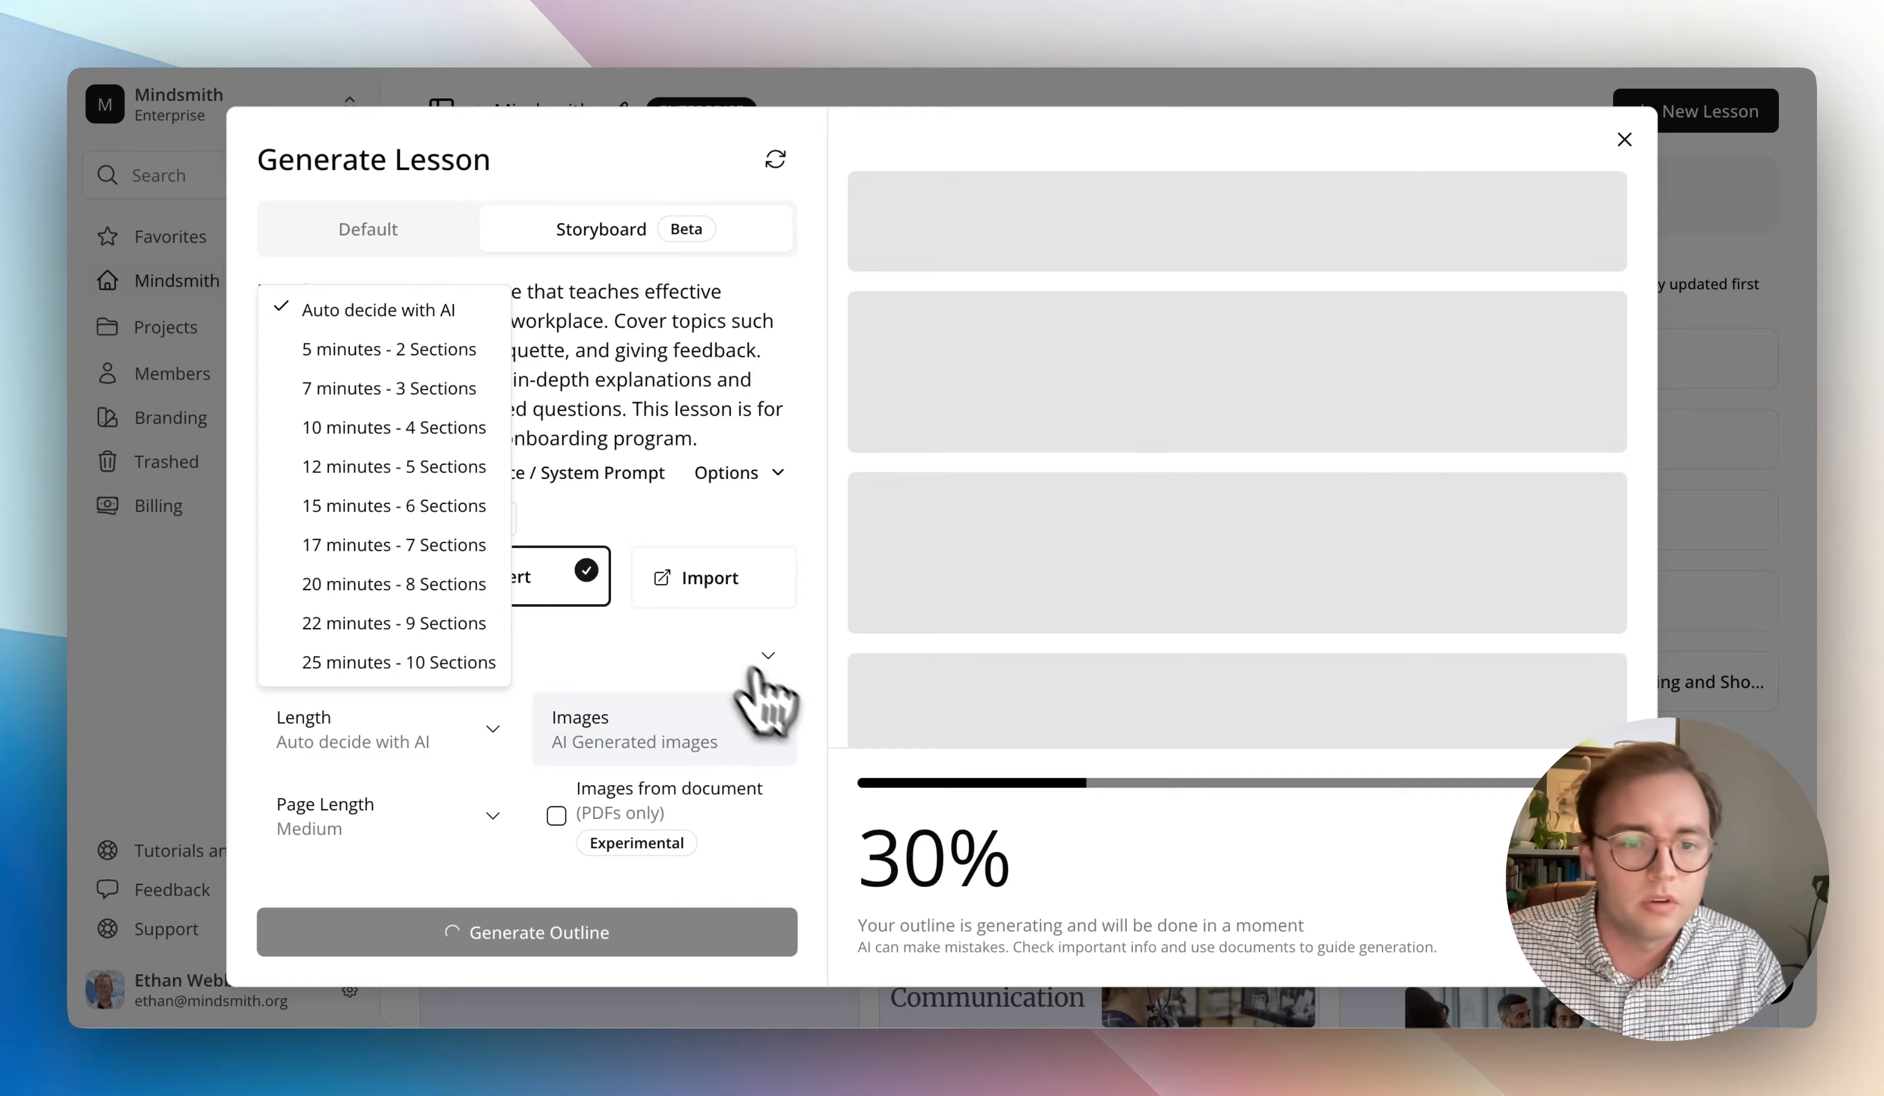
click(764, 724)
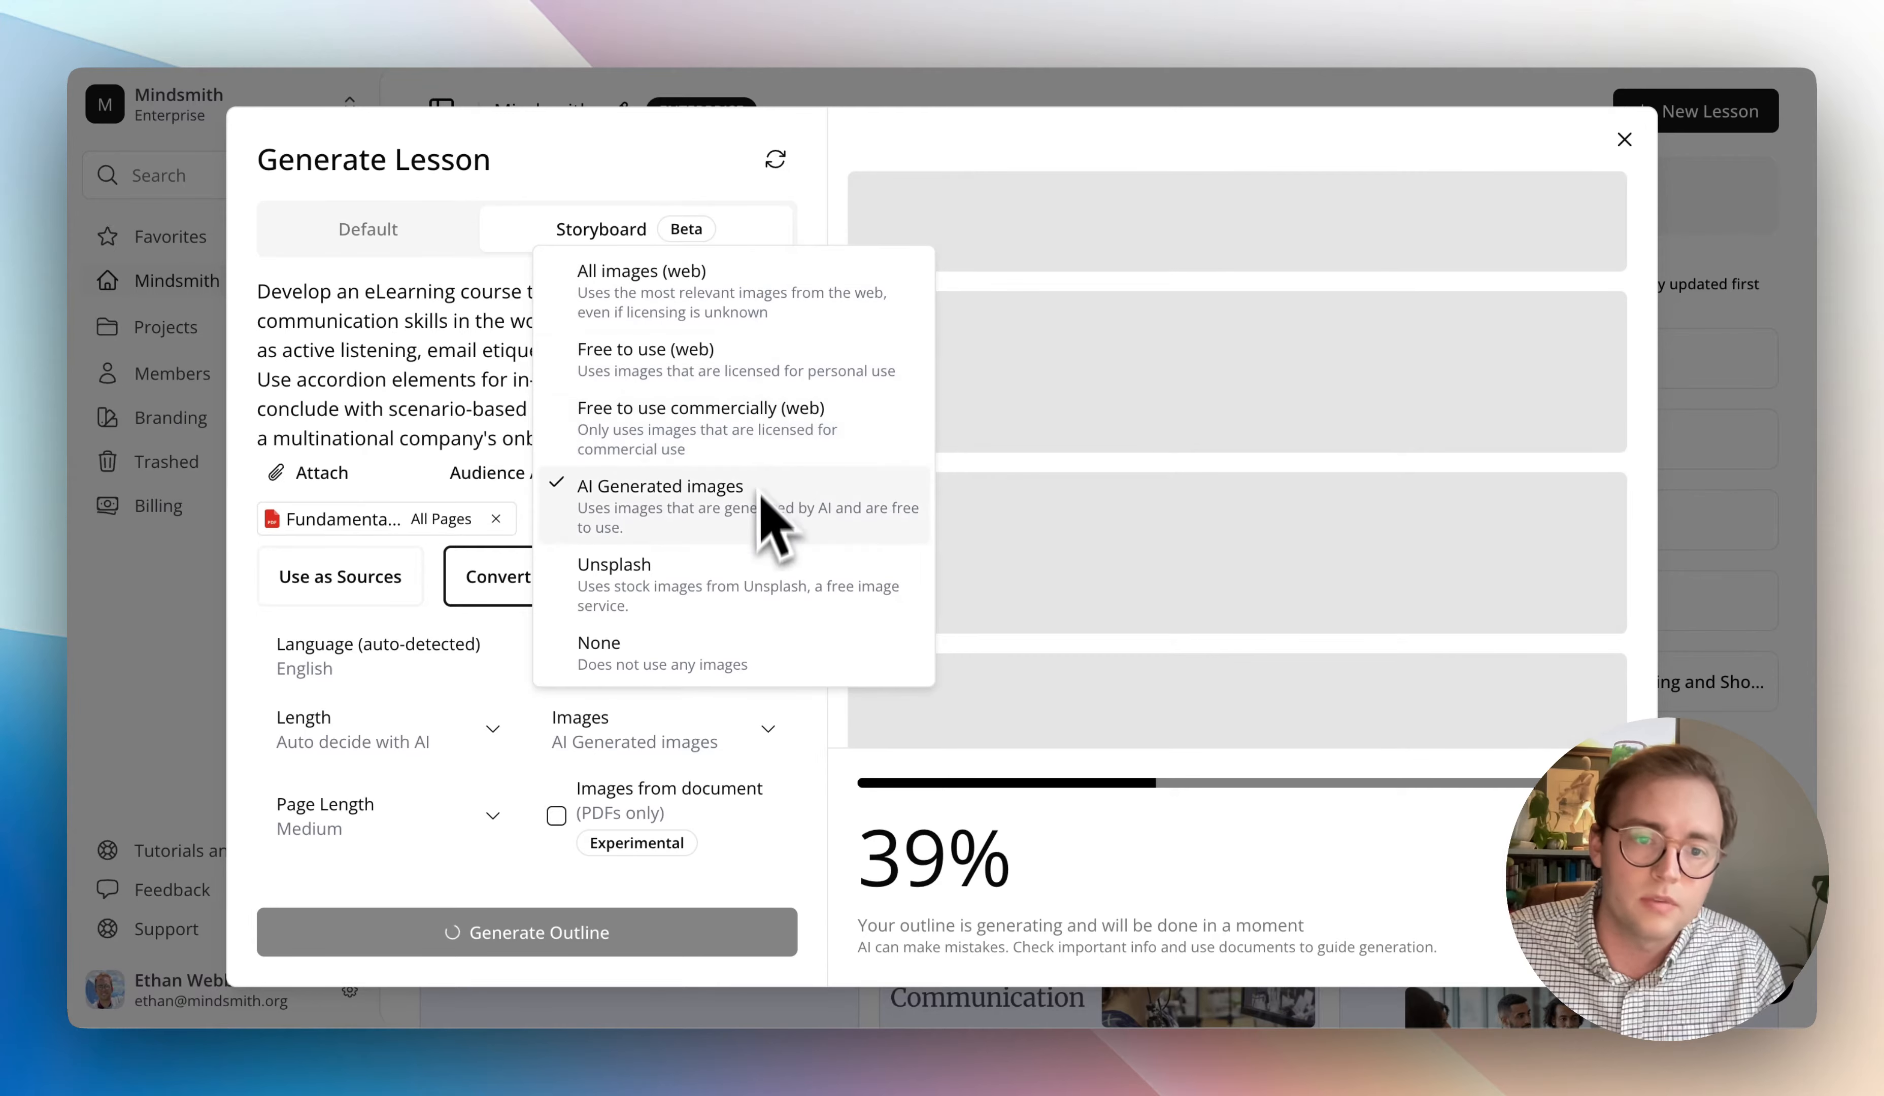
click(827, 725)
- Look through the generated storyboard's pages, from the introduction and dividers to the Follow pages' content
scroll(519, 757, down, 2)
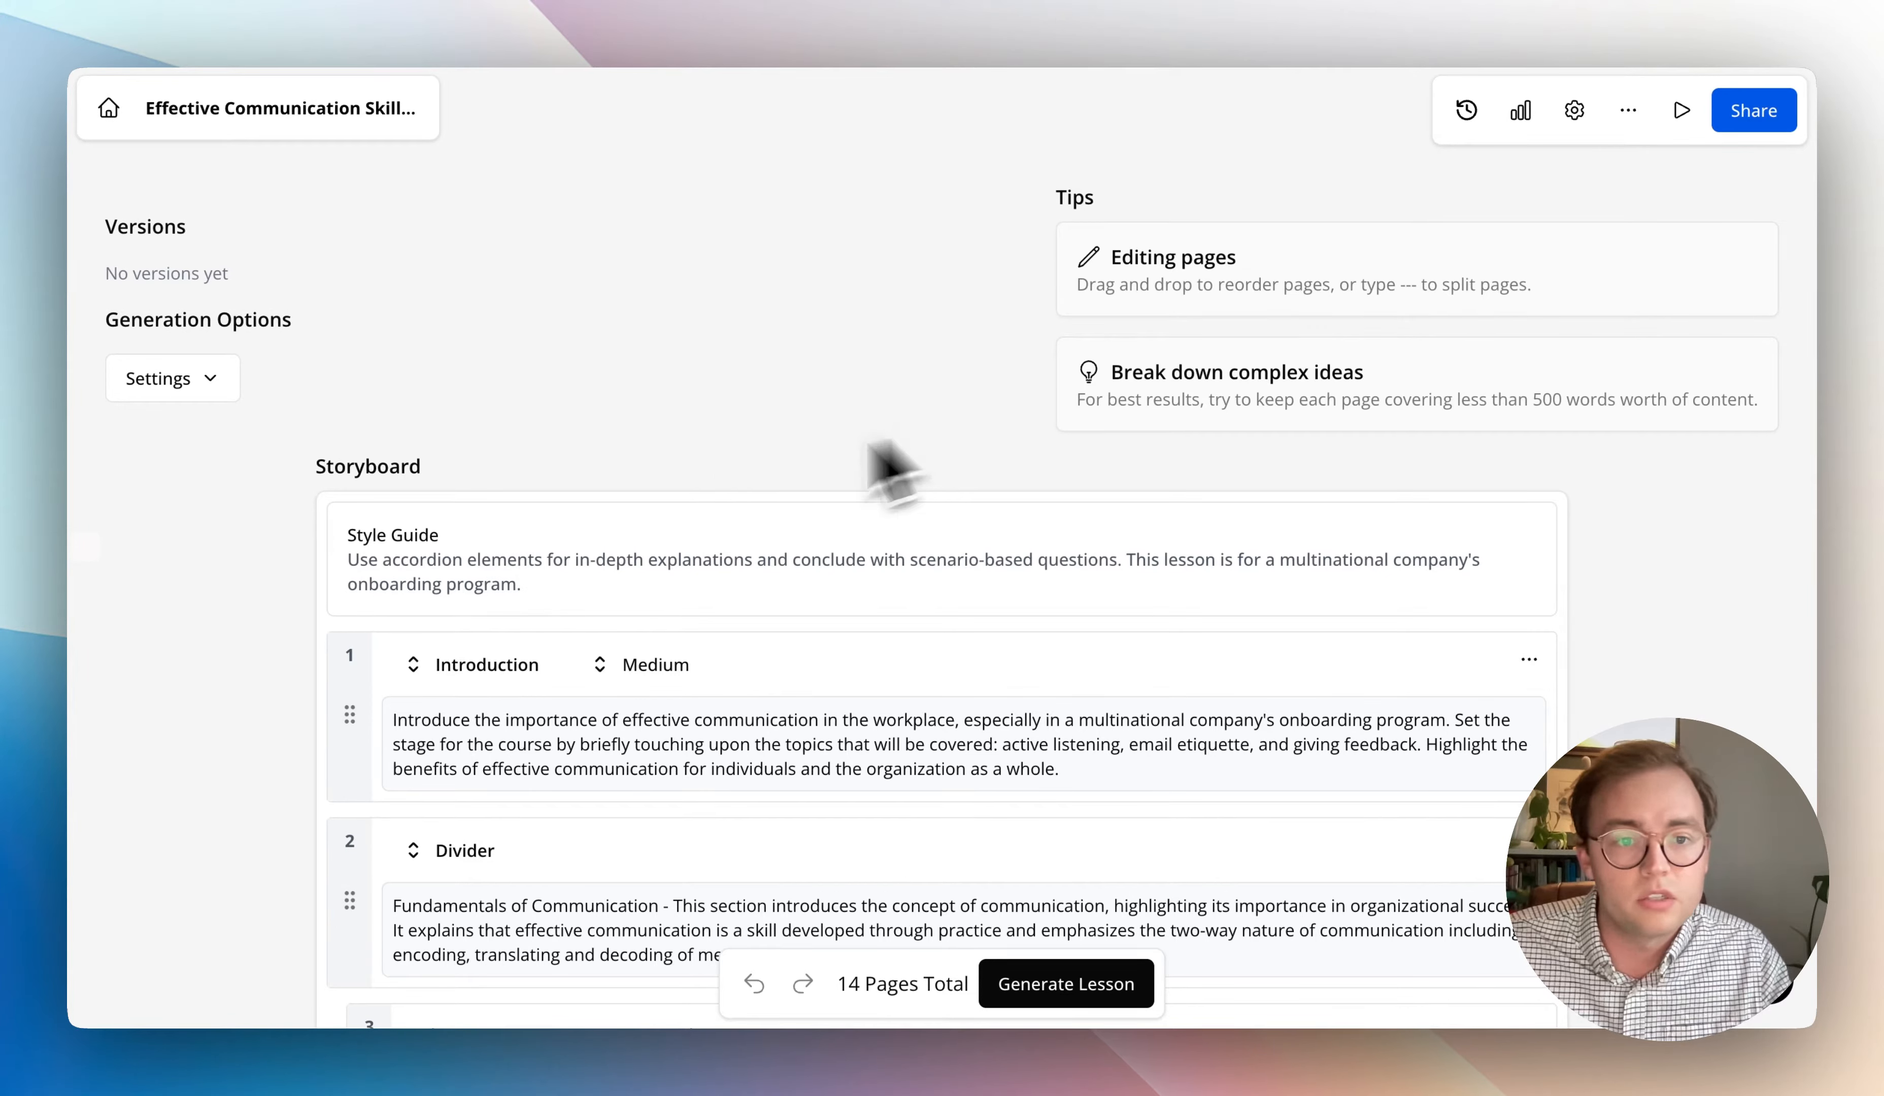
scroll(715, 677, down, 15)
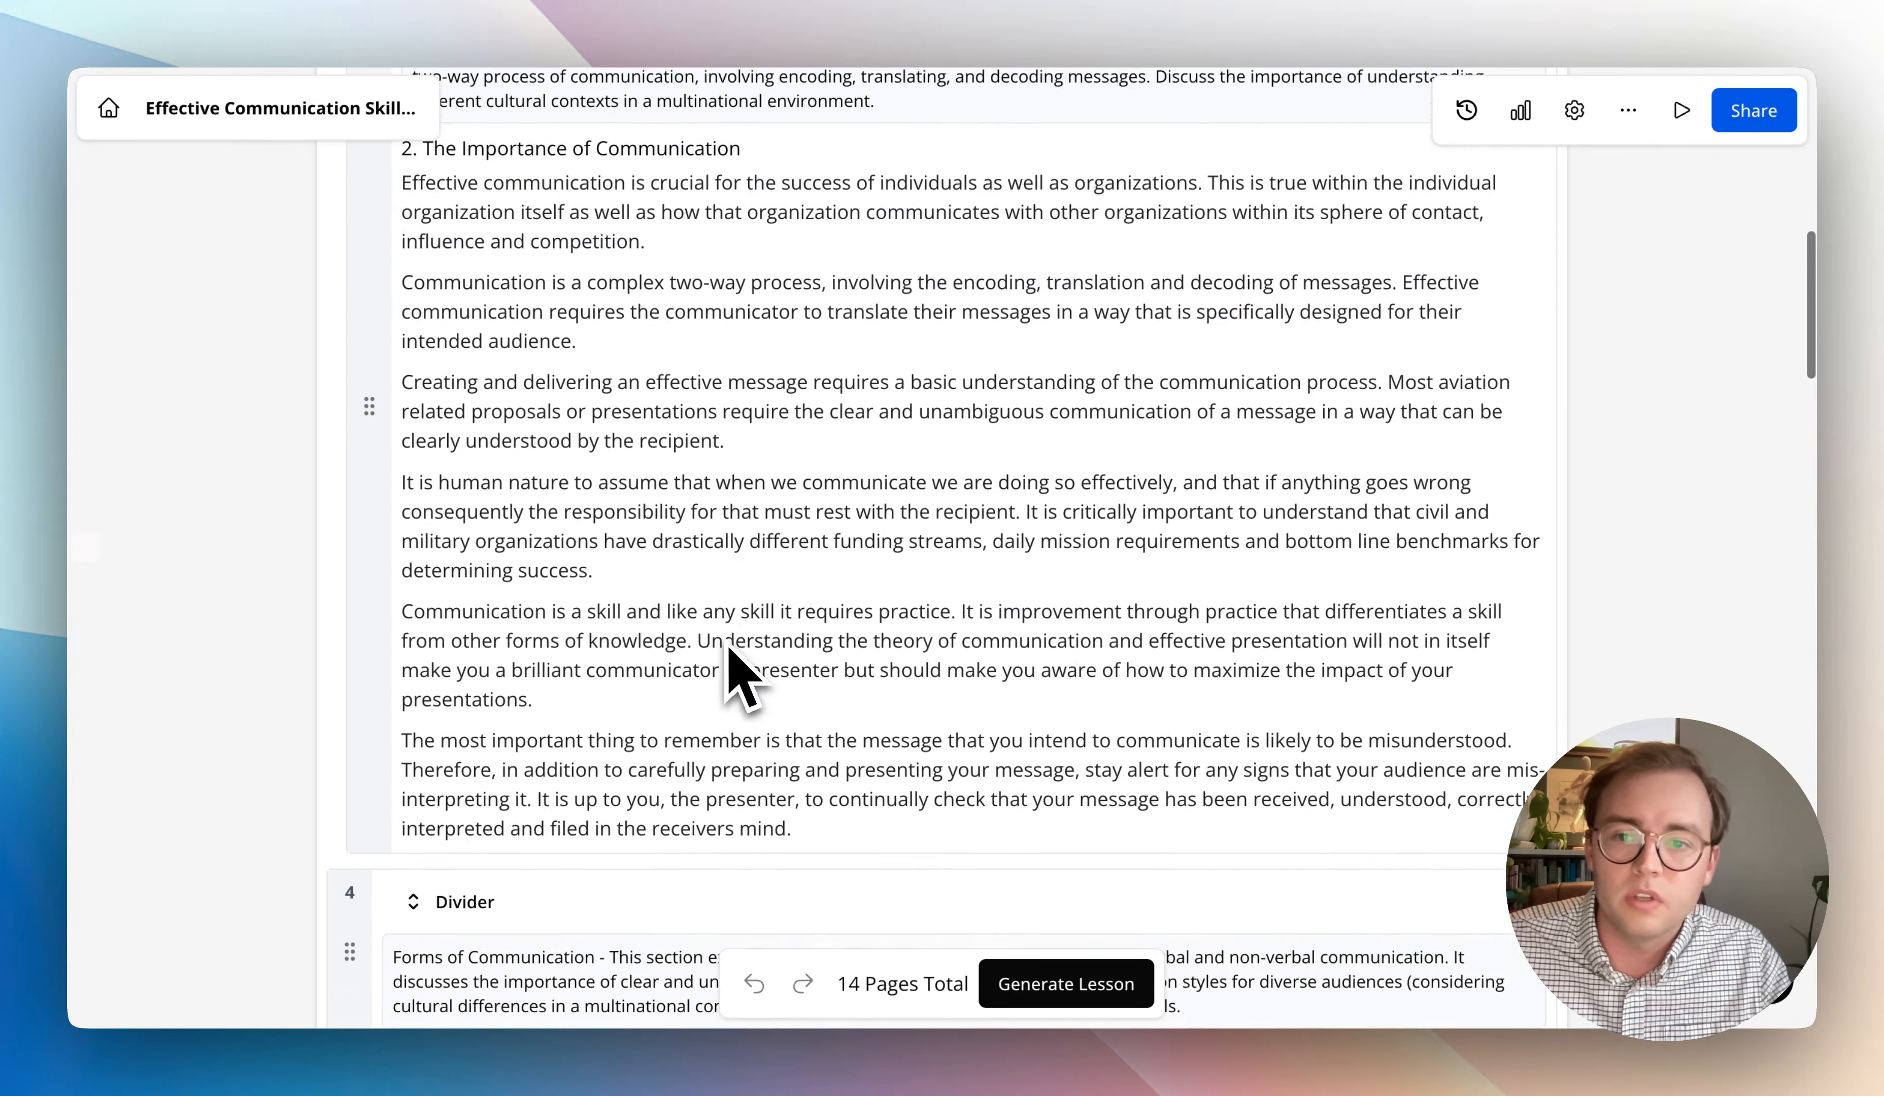
scroll(725, 662, down, 15)
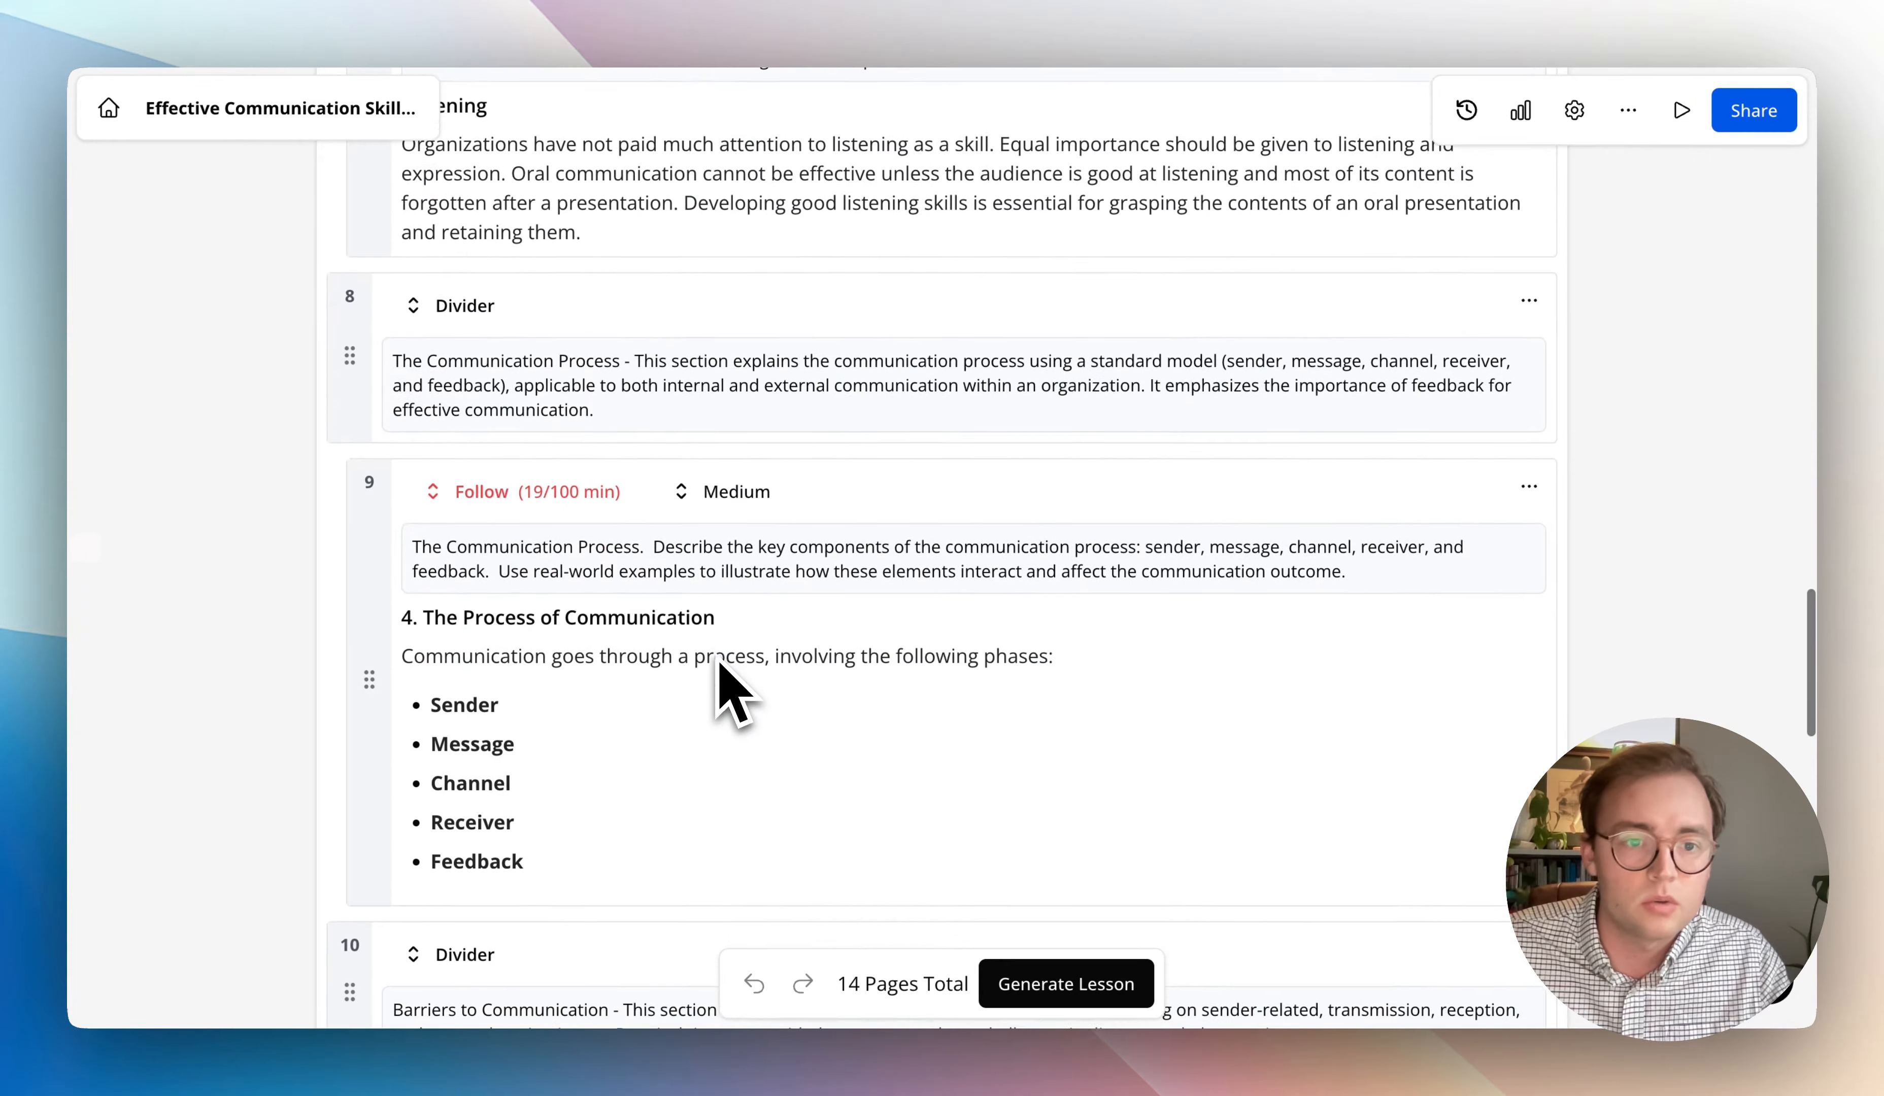
scroll(719, 688, down, 5)
scroll(719, 689, up, 20)
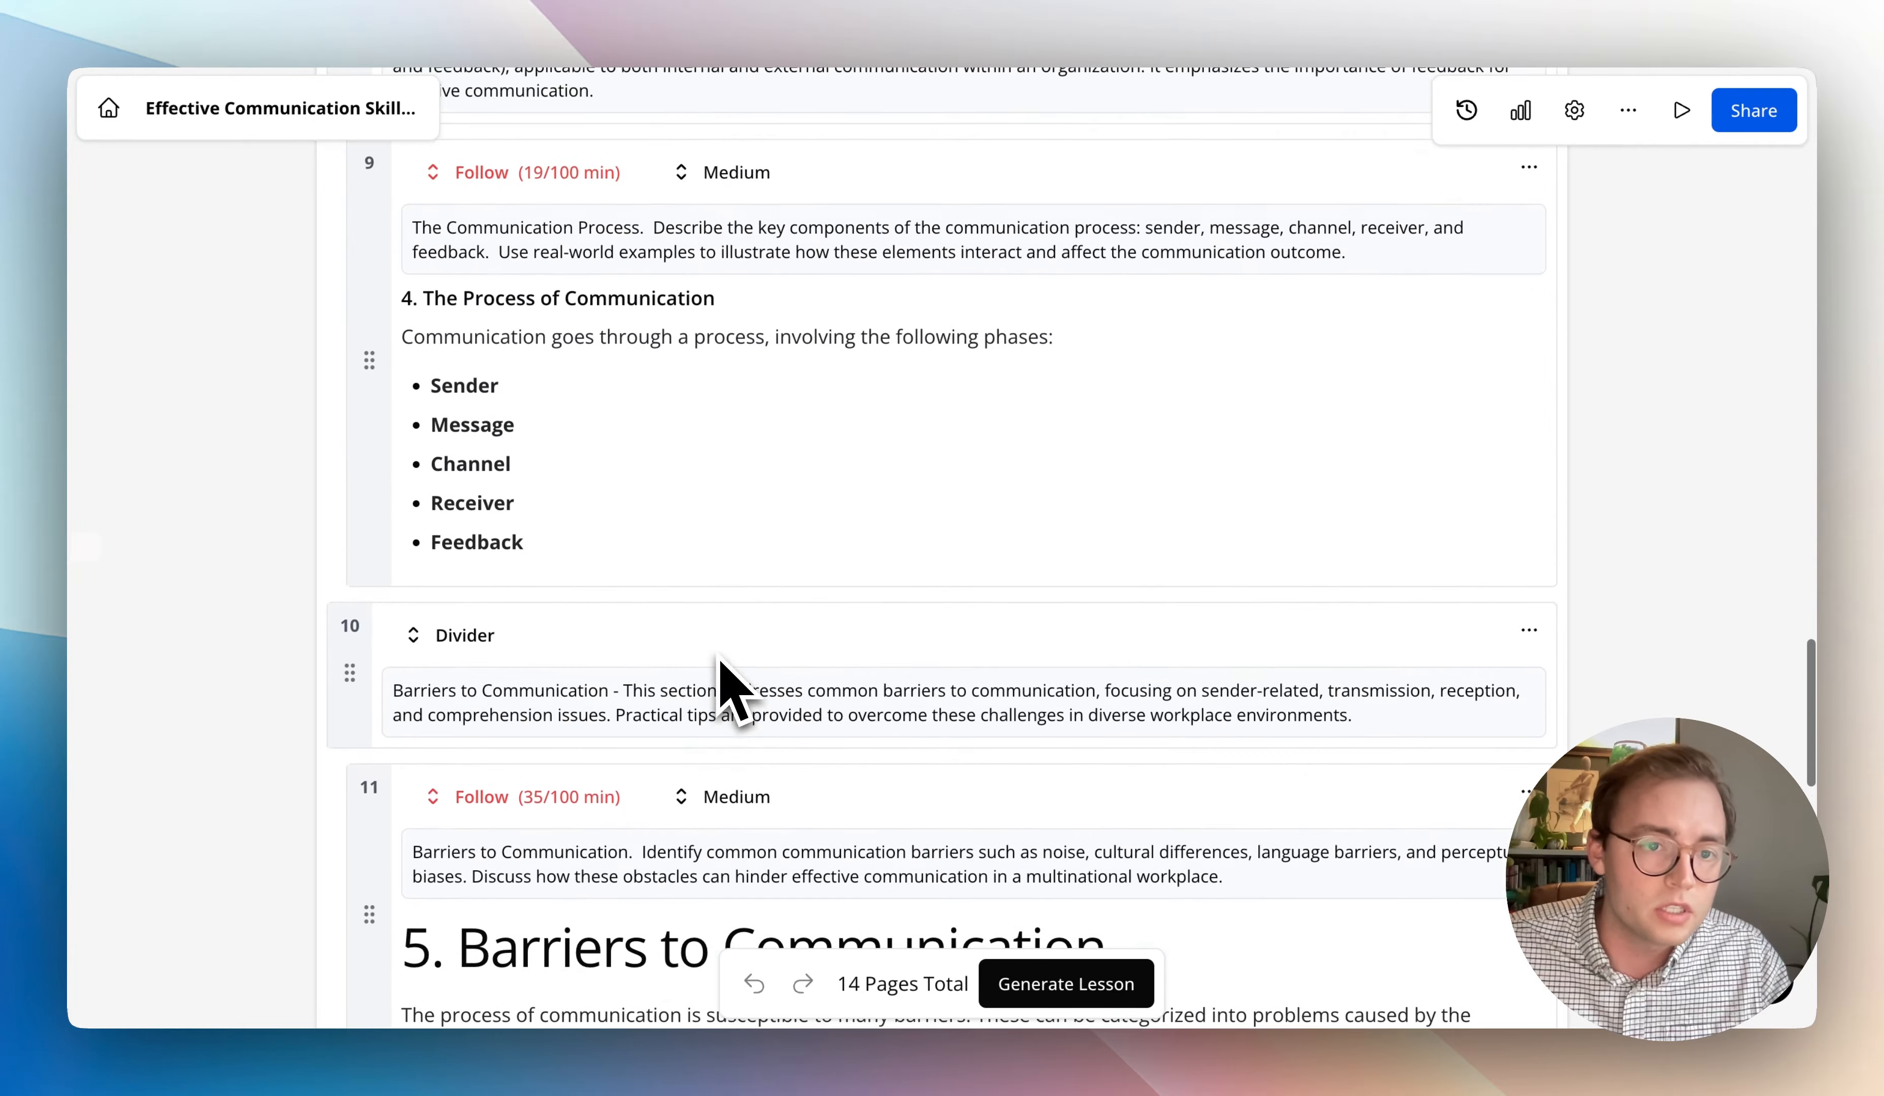
scroll(727, 658, down, 10)
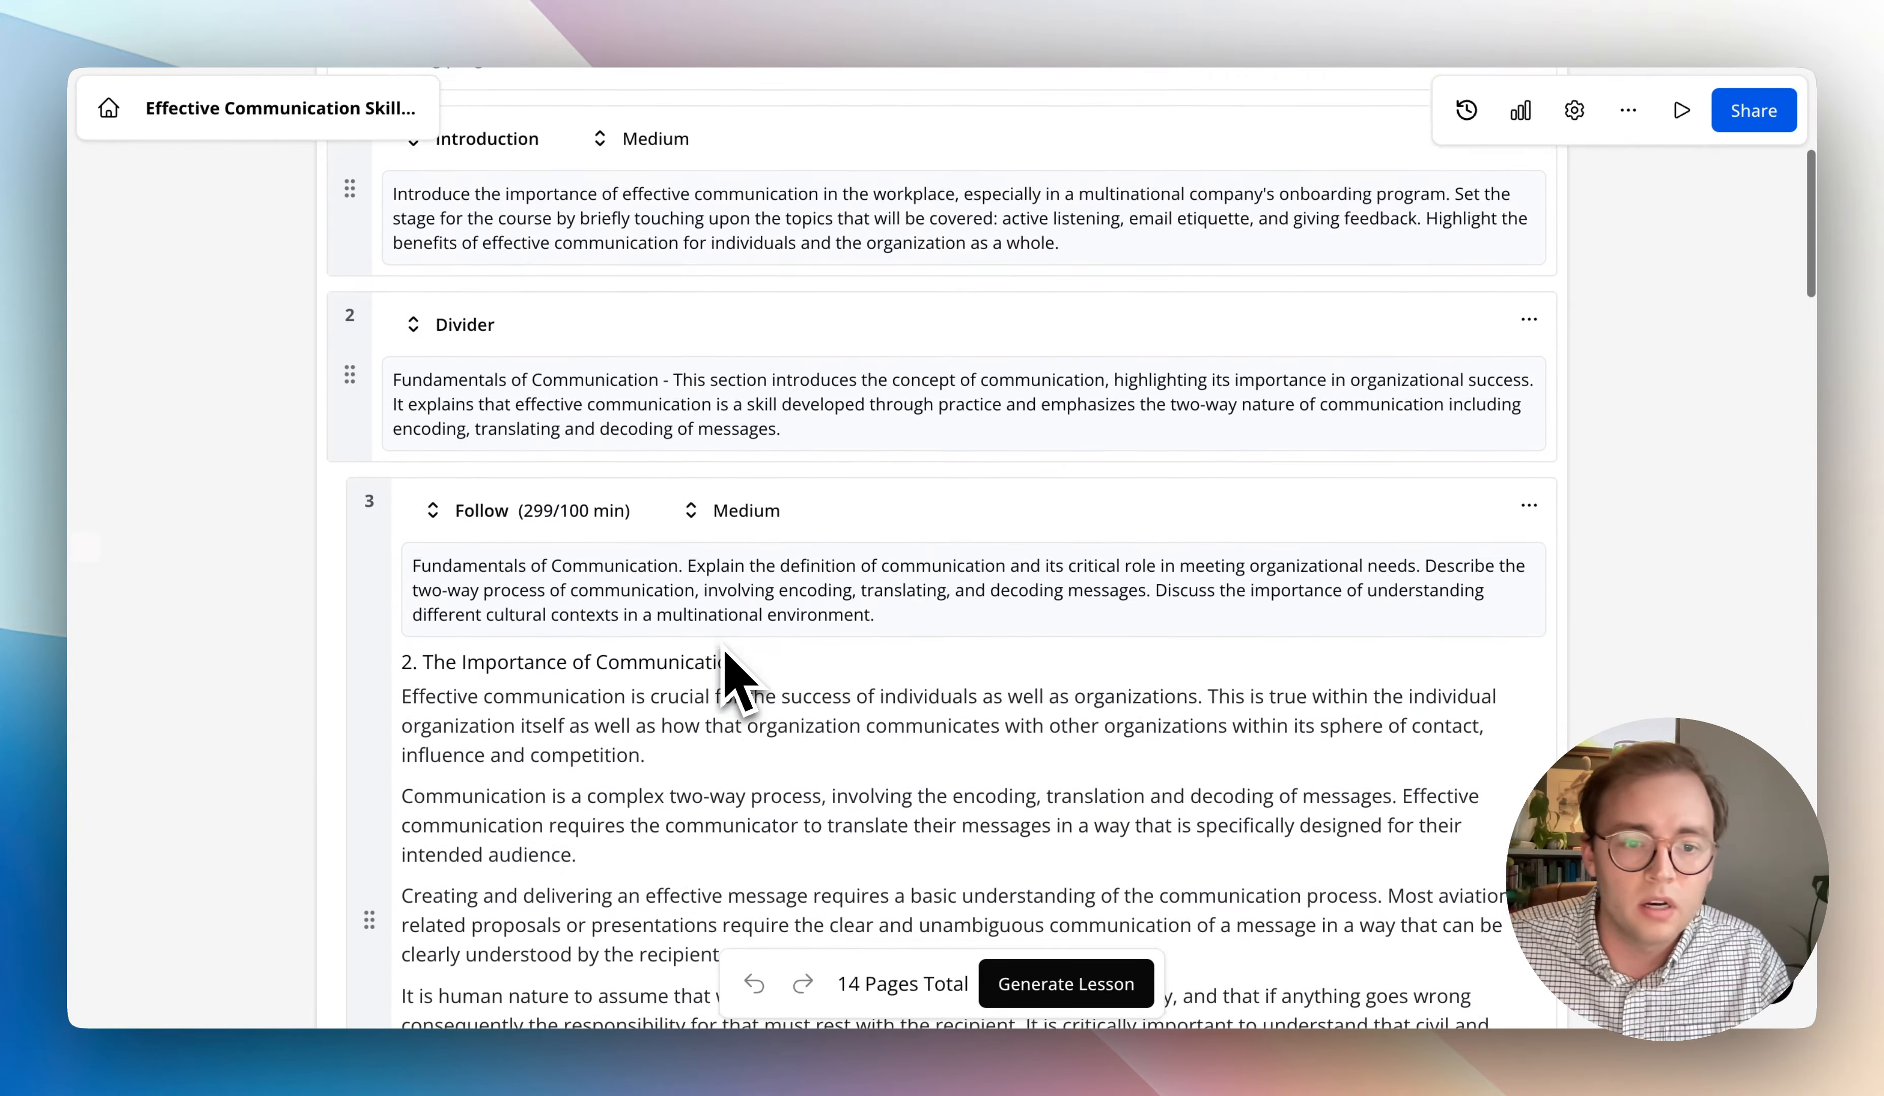
scroll(724, 654, down, 3)
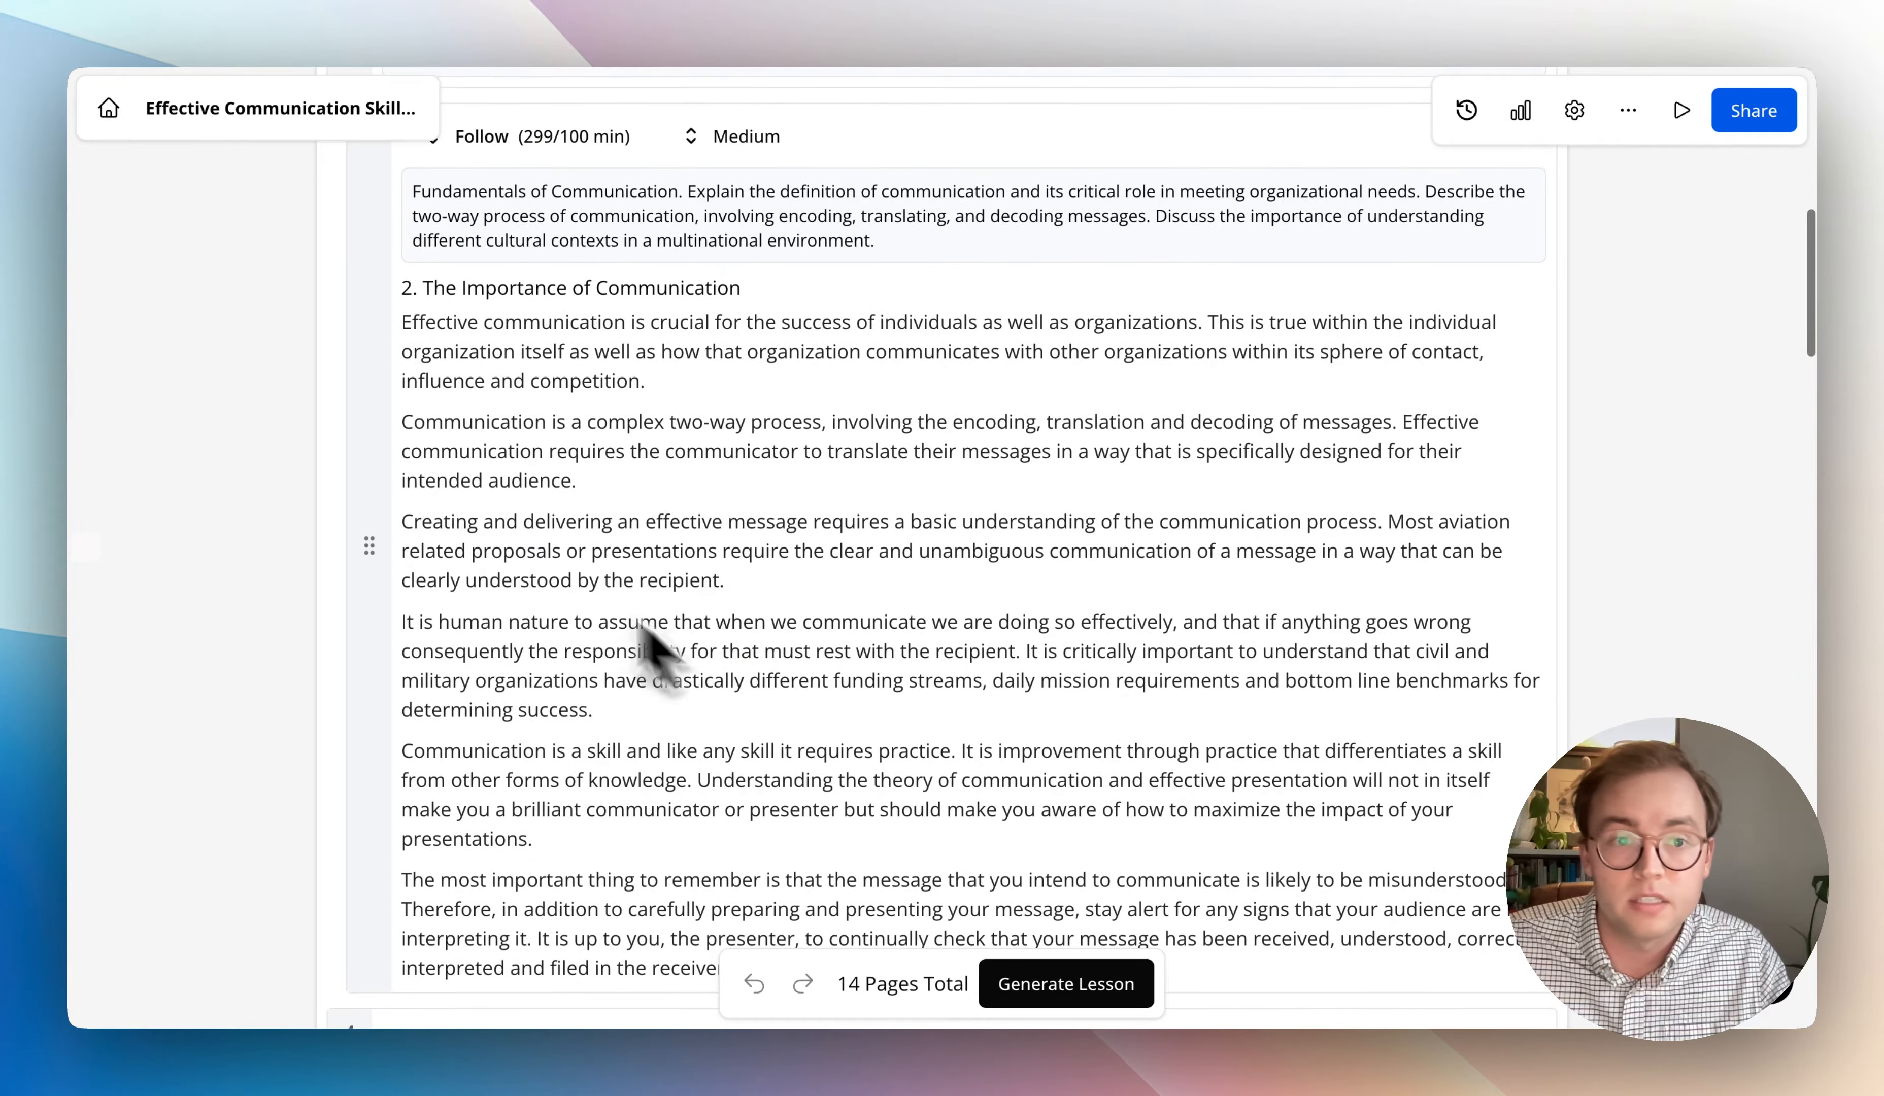
- Examine page 3's source text on the importance of communication and the generation instructions above it
drag(406, 305, 774, 983)
scroll(677, 776, up, 4)
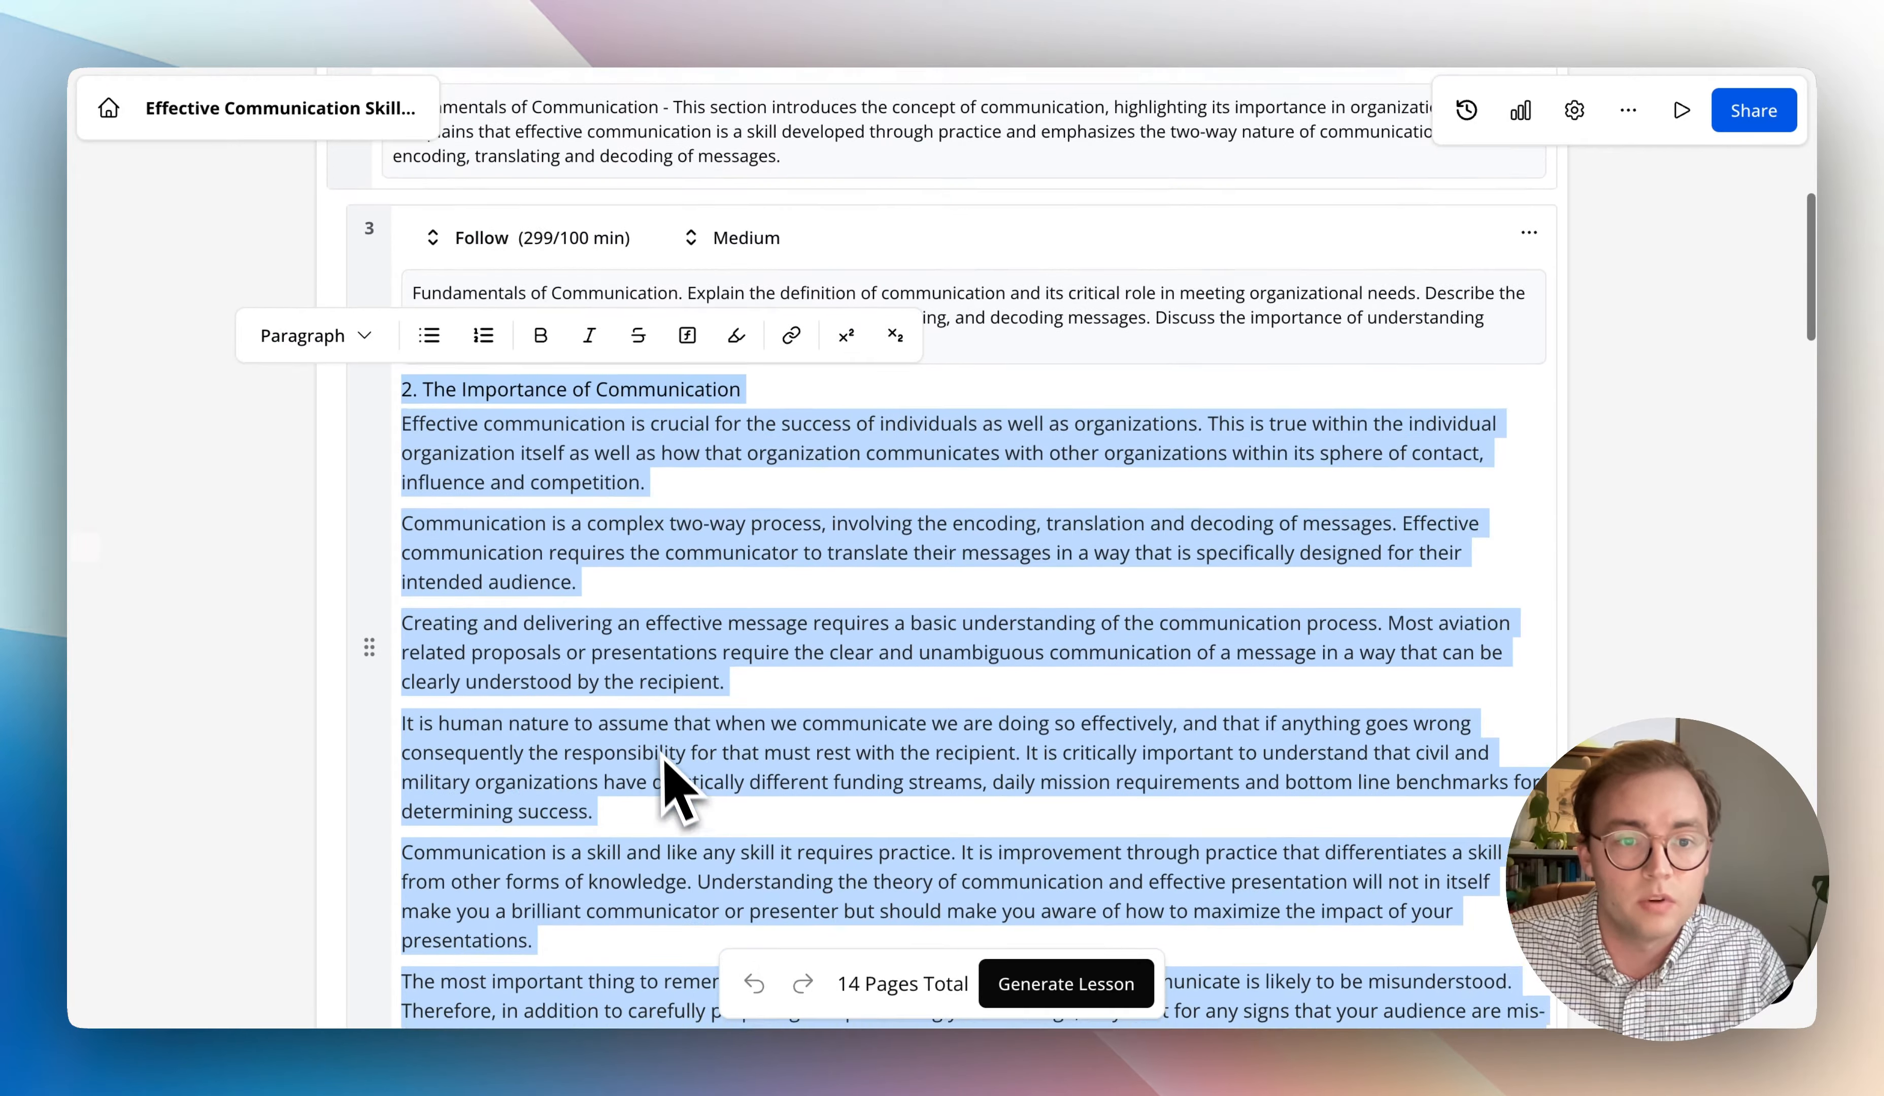
click(656, 745)
drag(936, 496, 471, 433)
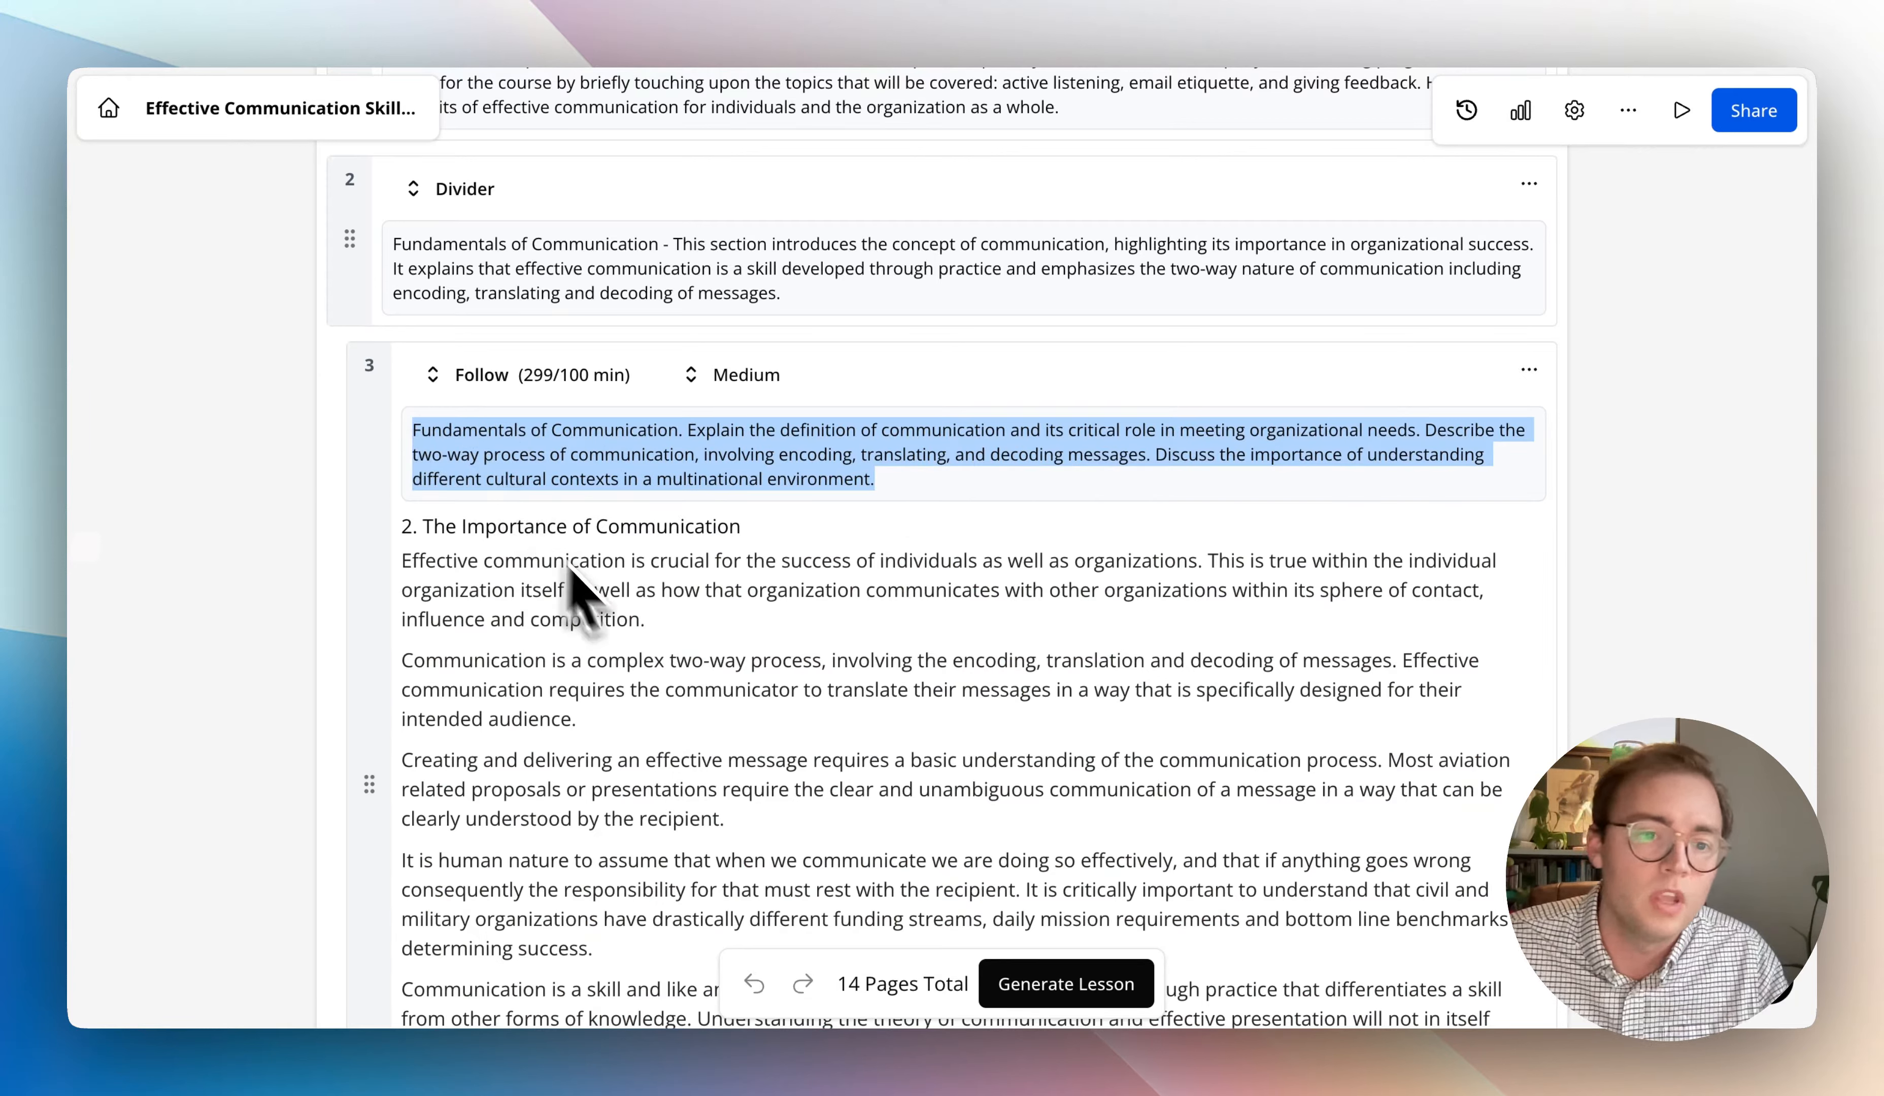
click(579, 435)
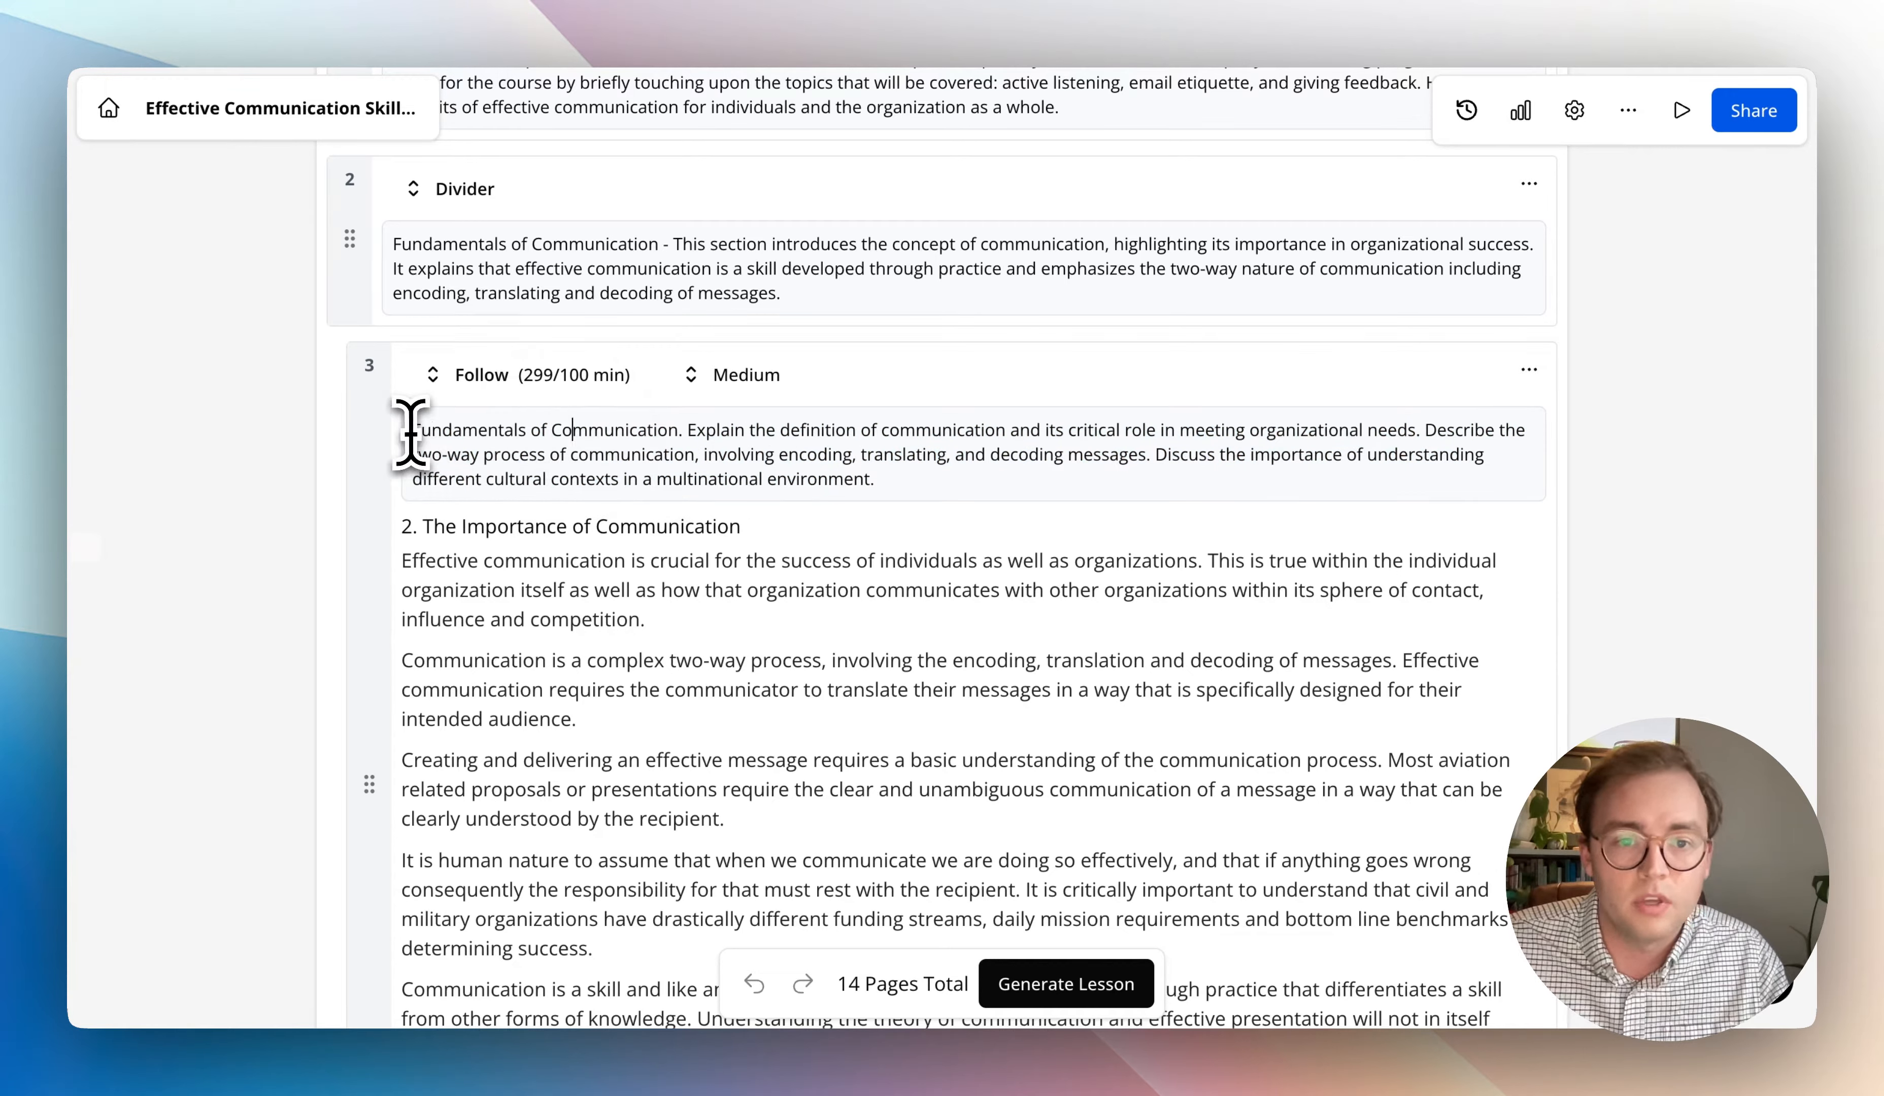
drag(410, 433, 1220, 484)
click(1217, 488)
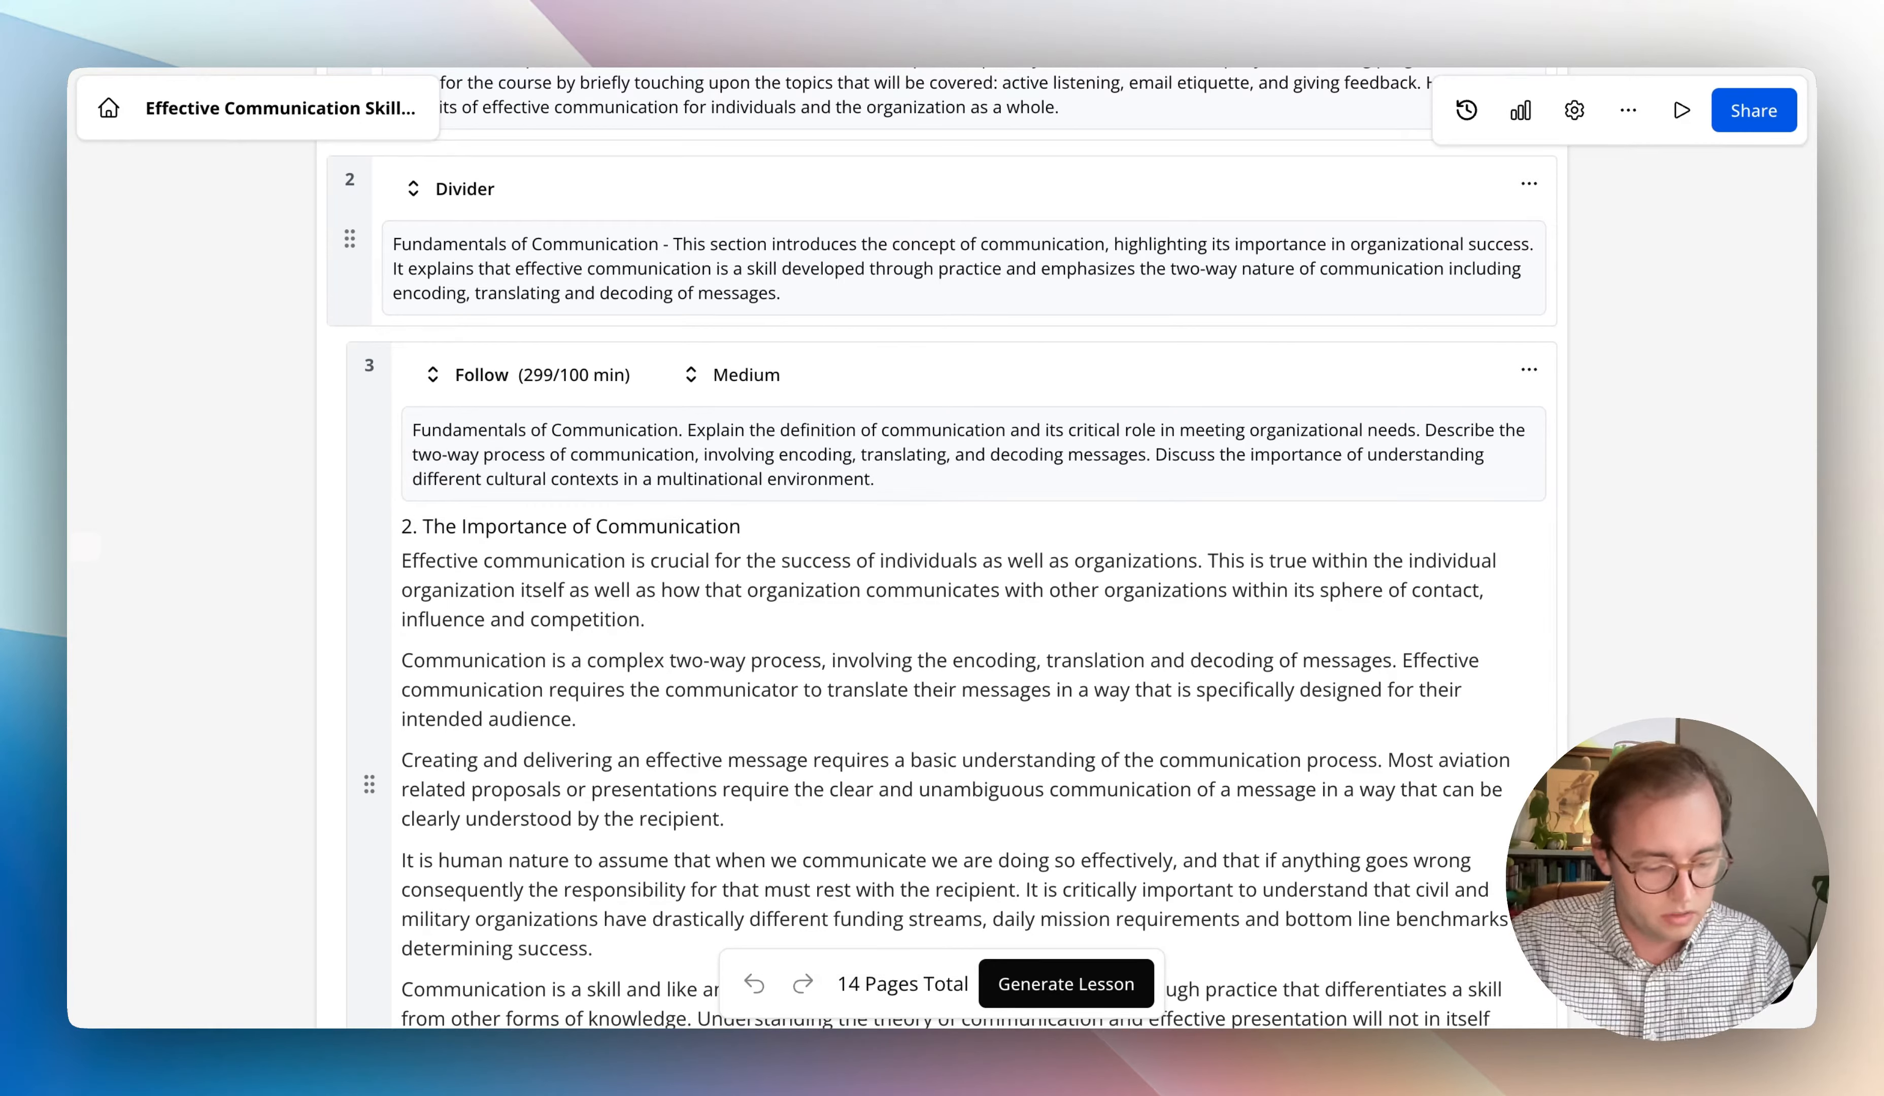
- Insert "Using a story of an employee who did the wrong thing, talk about" at the start of page 3's instructions
click(412, 431)
text(Using a story )
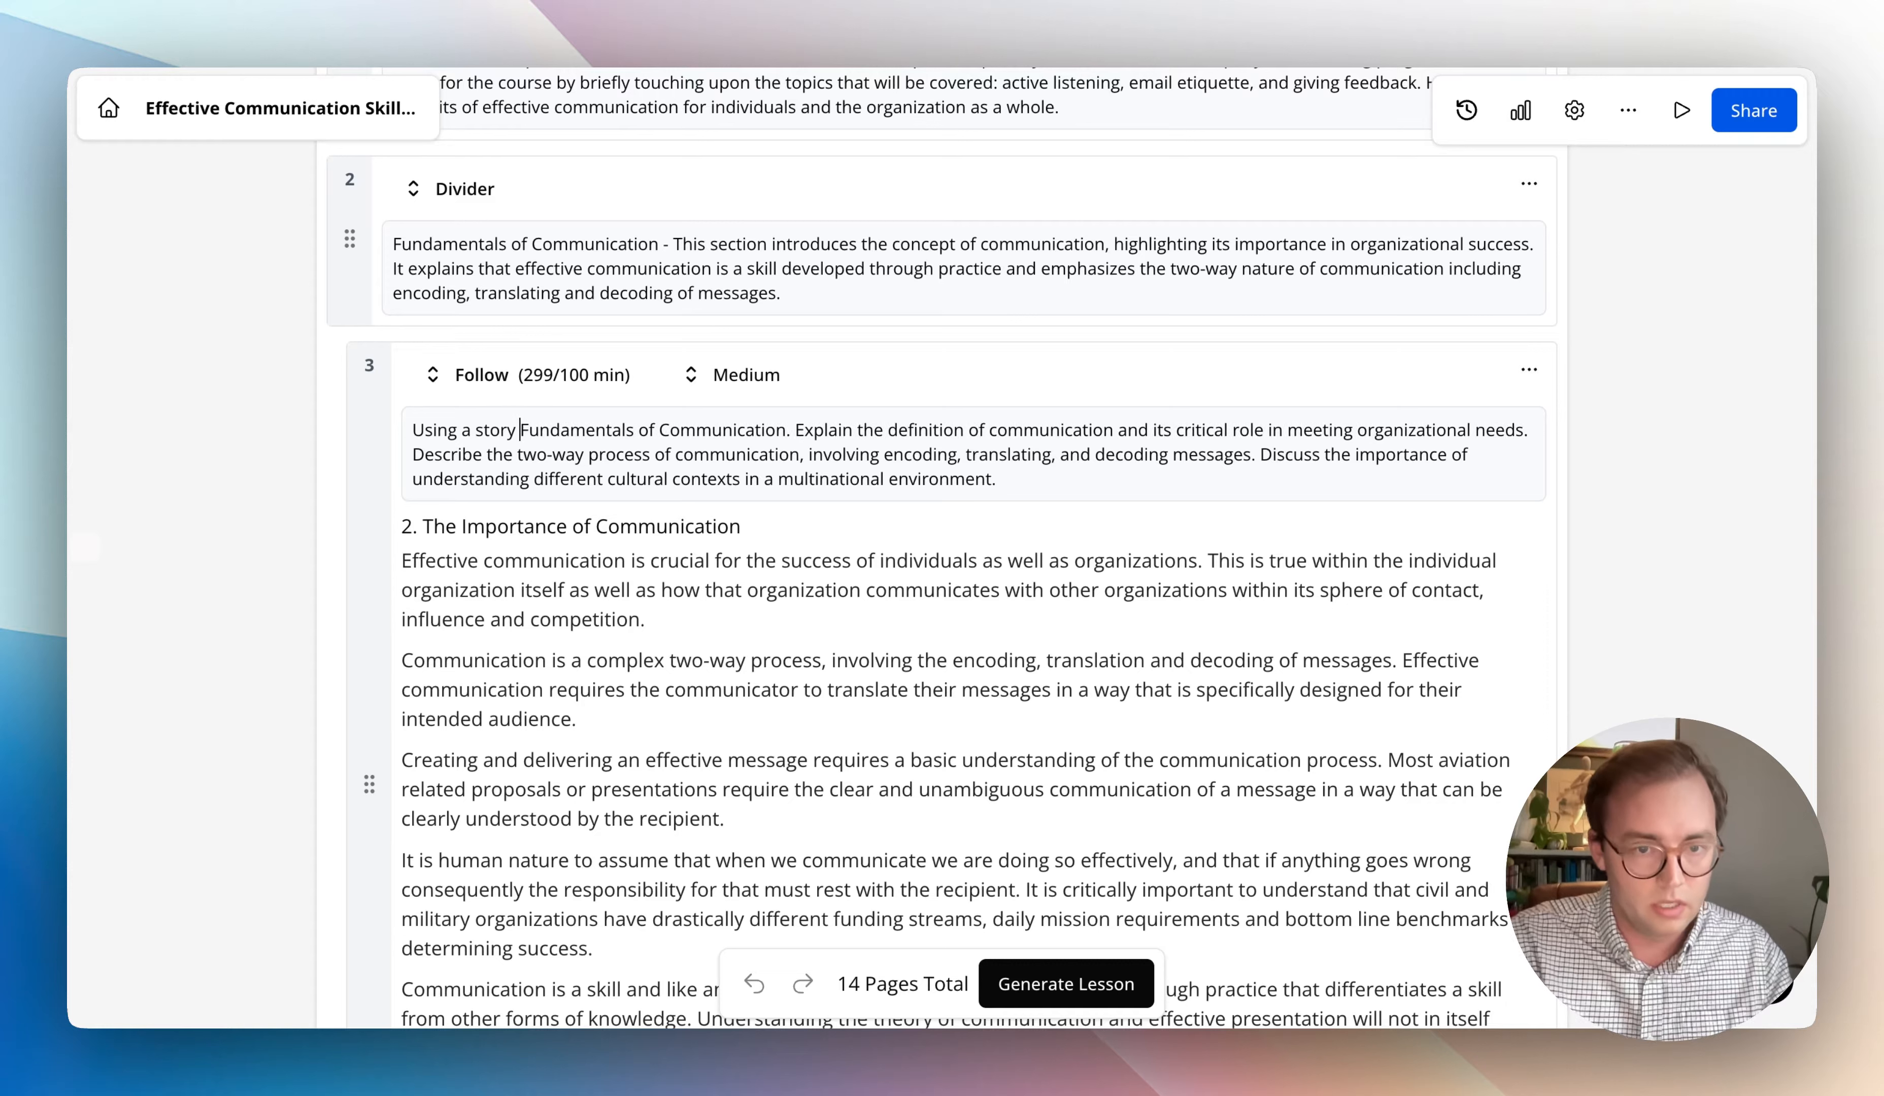
text(of an emplo)
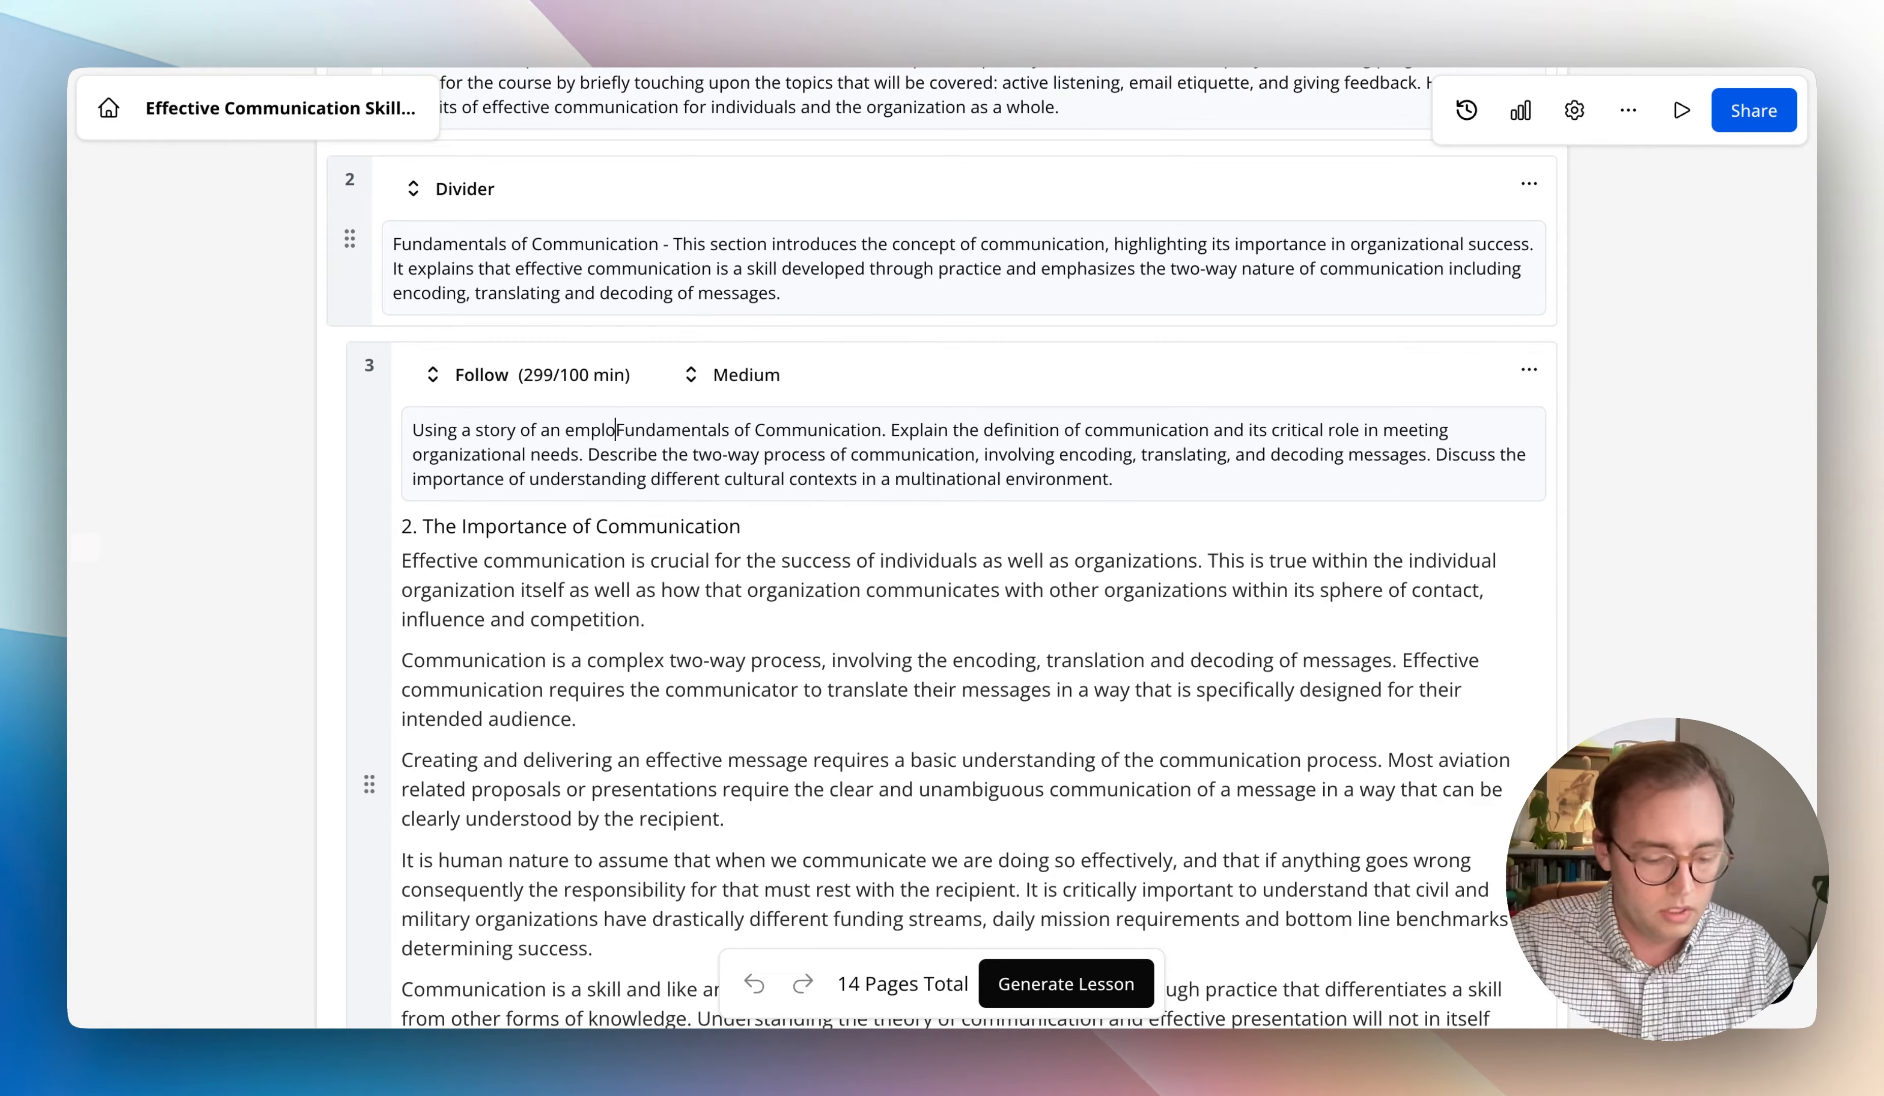
text(yee who did)
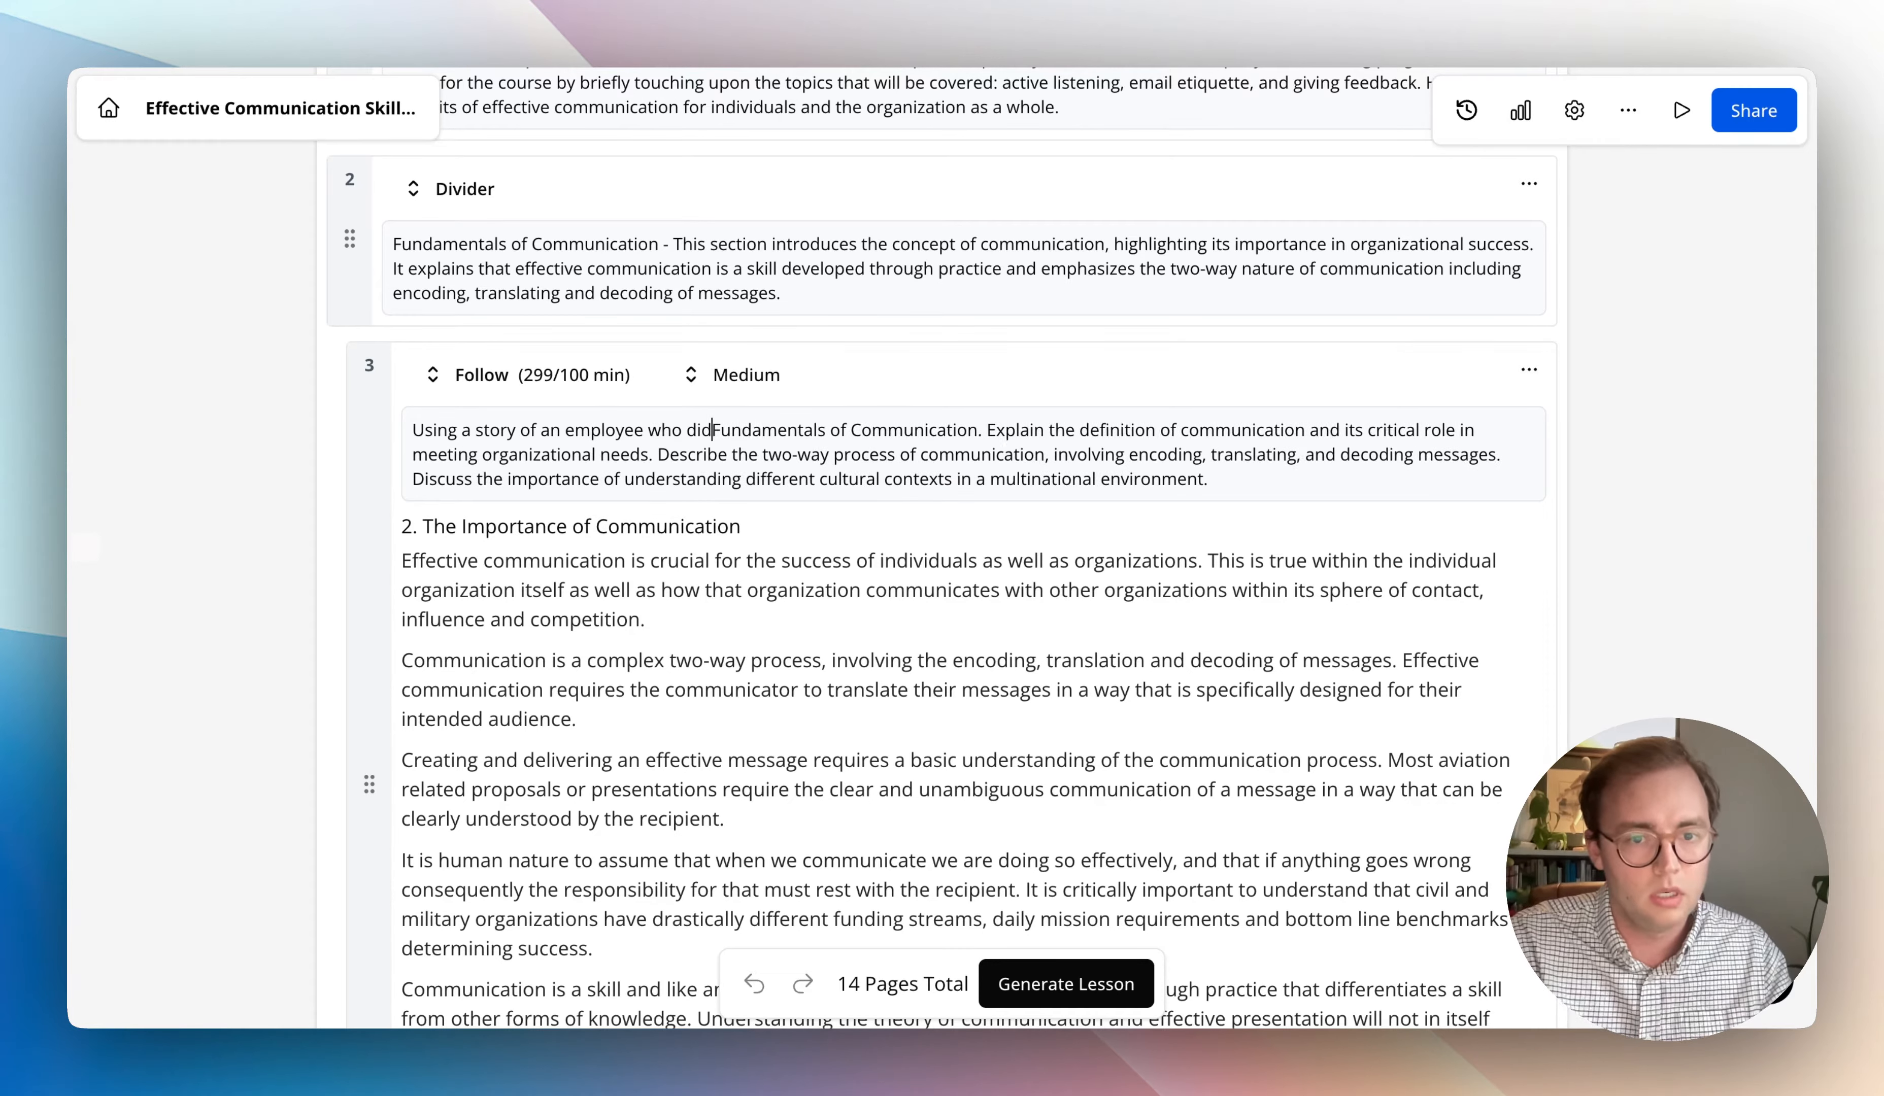
text( the wrong thing,)
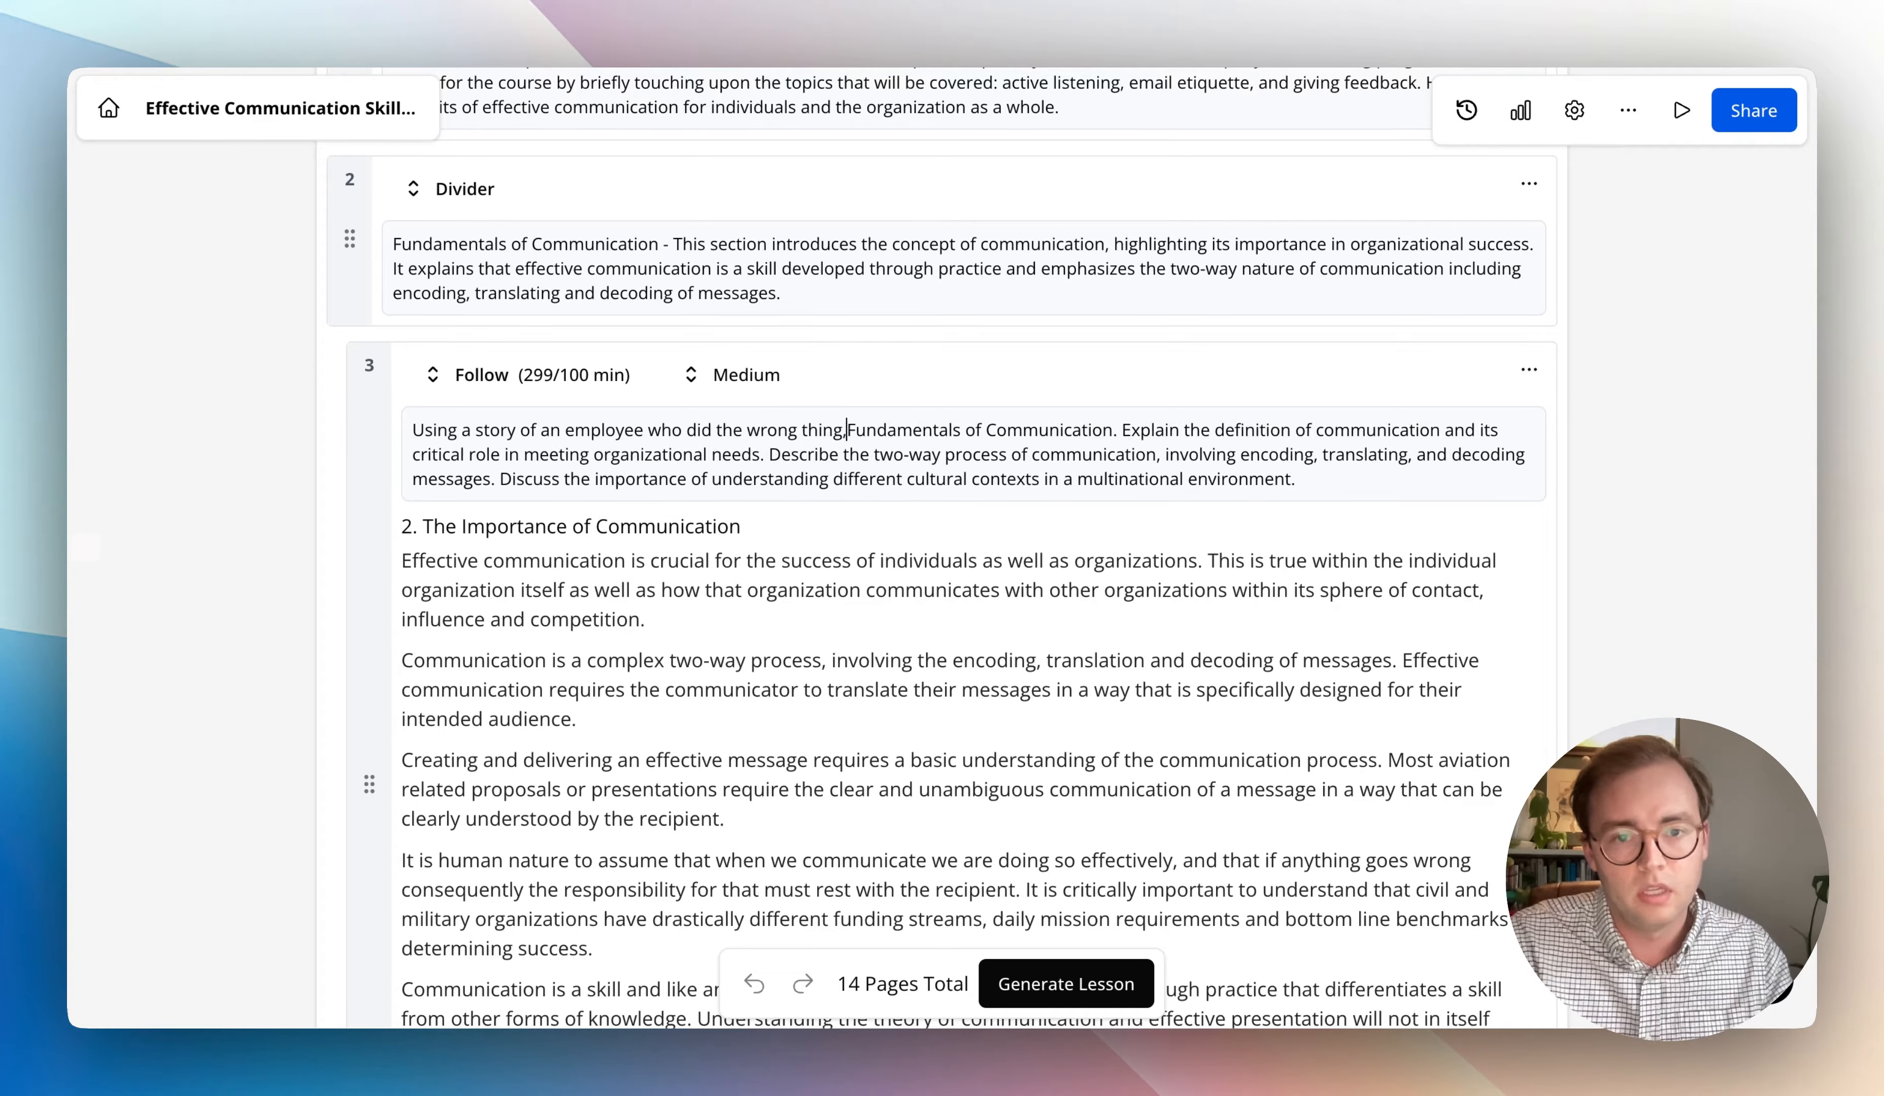
text( talk about)
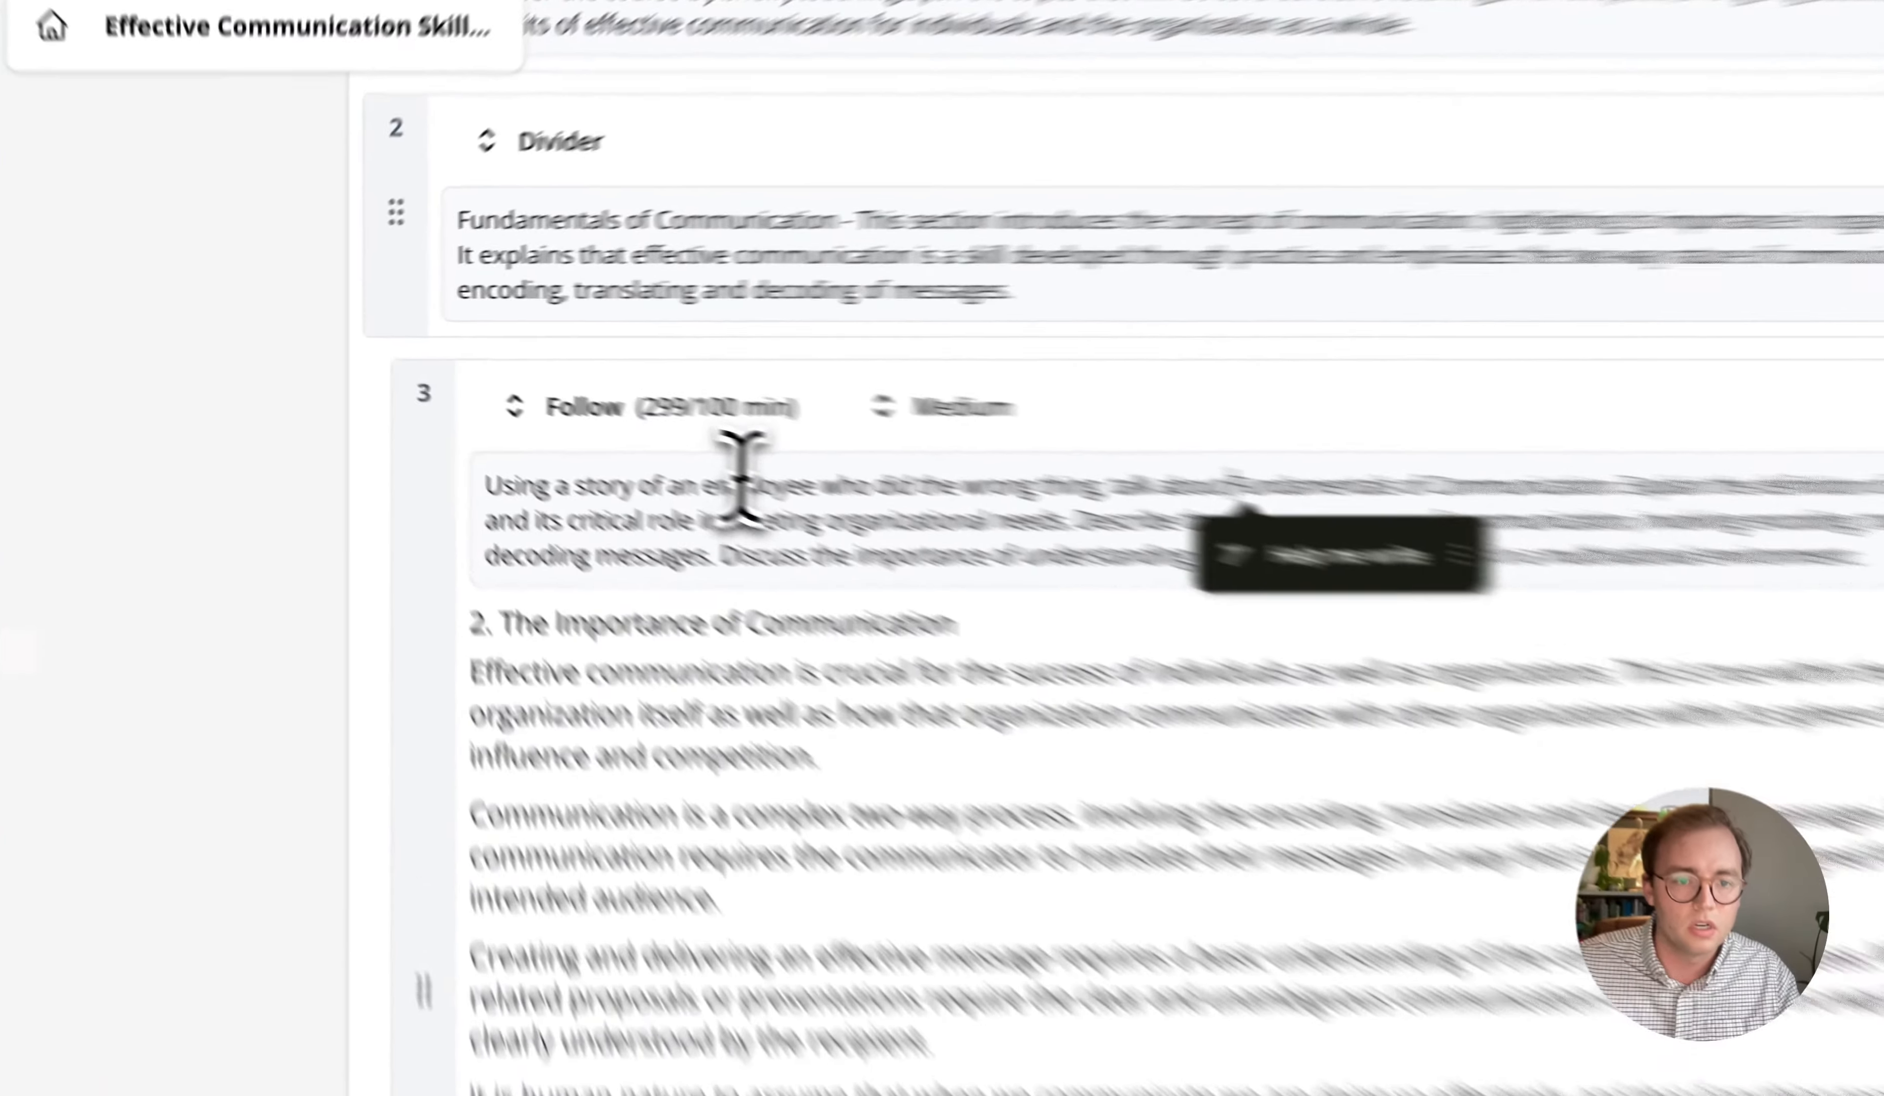
- Replace "an employee" with "a manager" in page 3's instructions
double_click(602, 430)
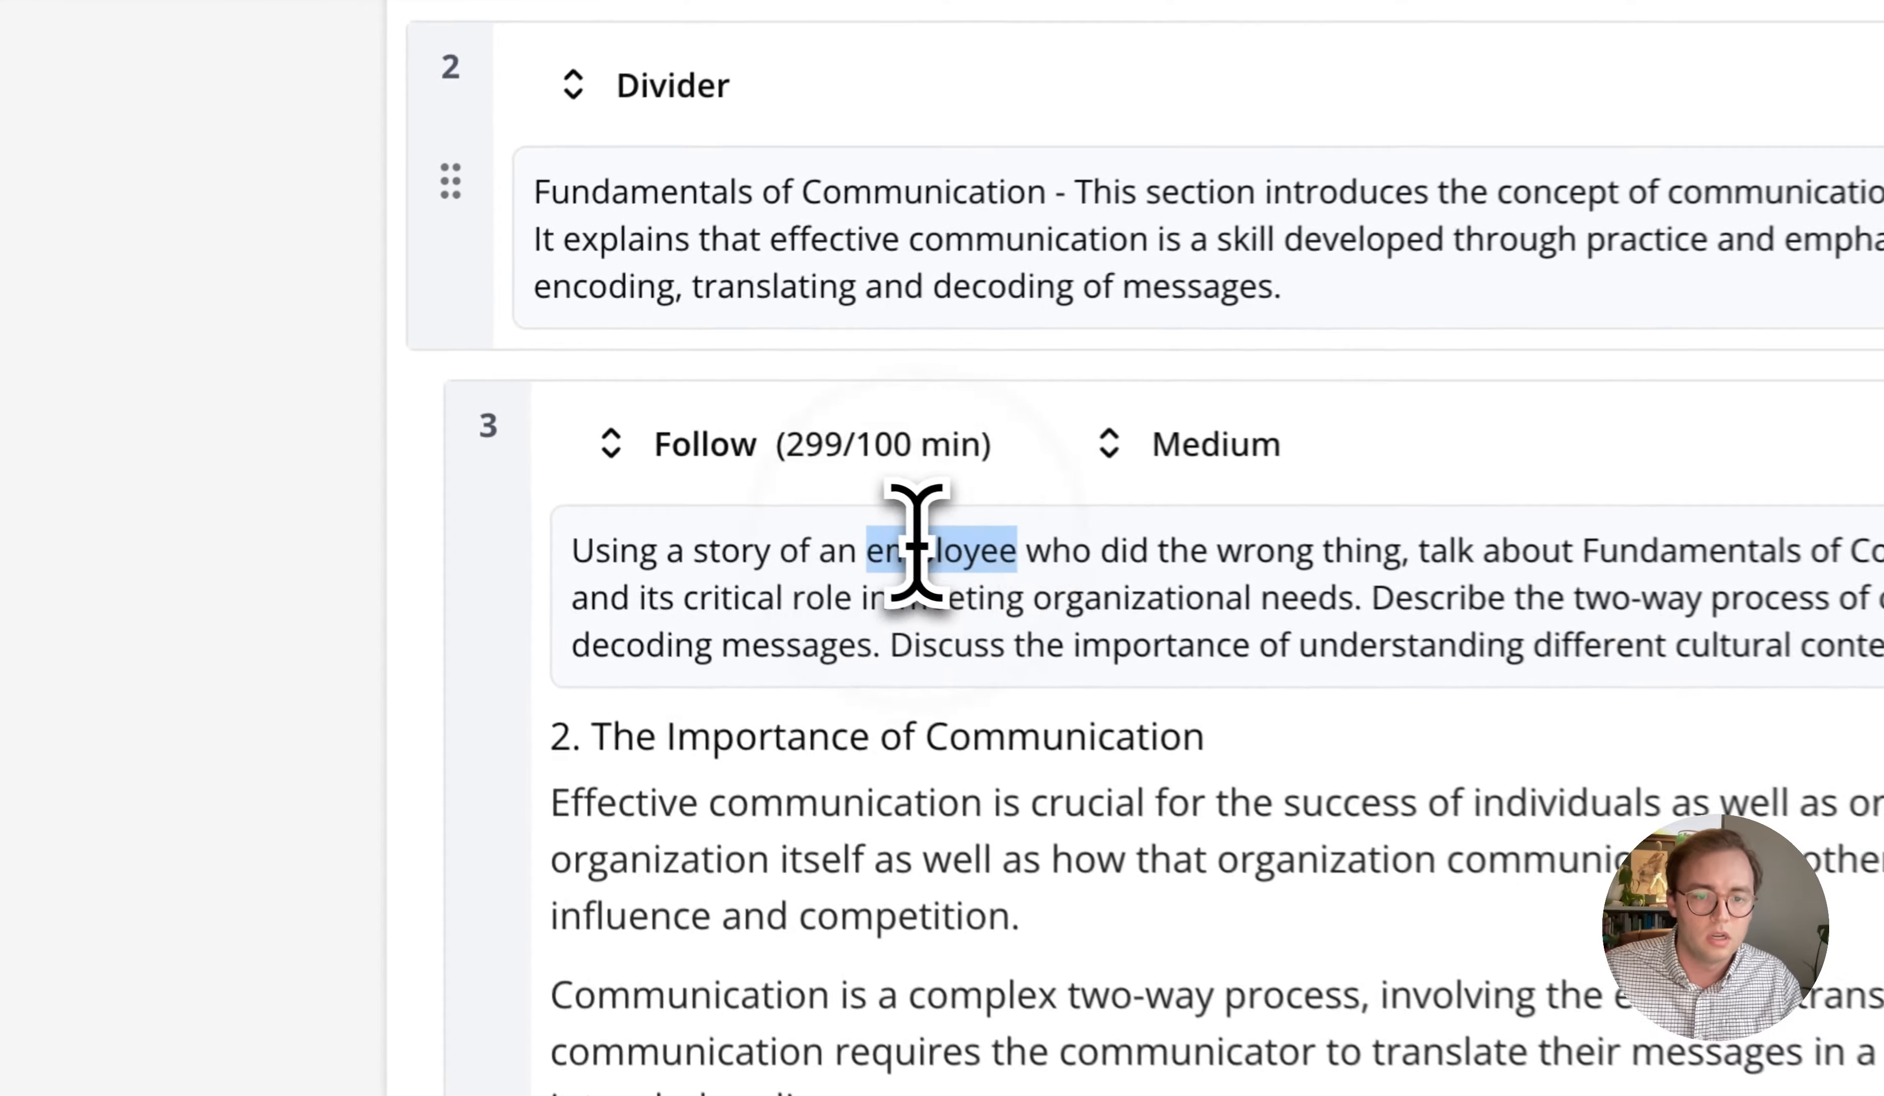
key(BackSpace)
key(BackSpace)
key(BackSpace)
text(manager)
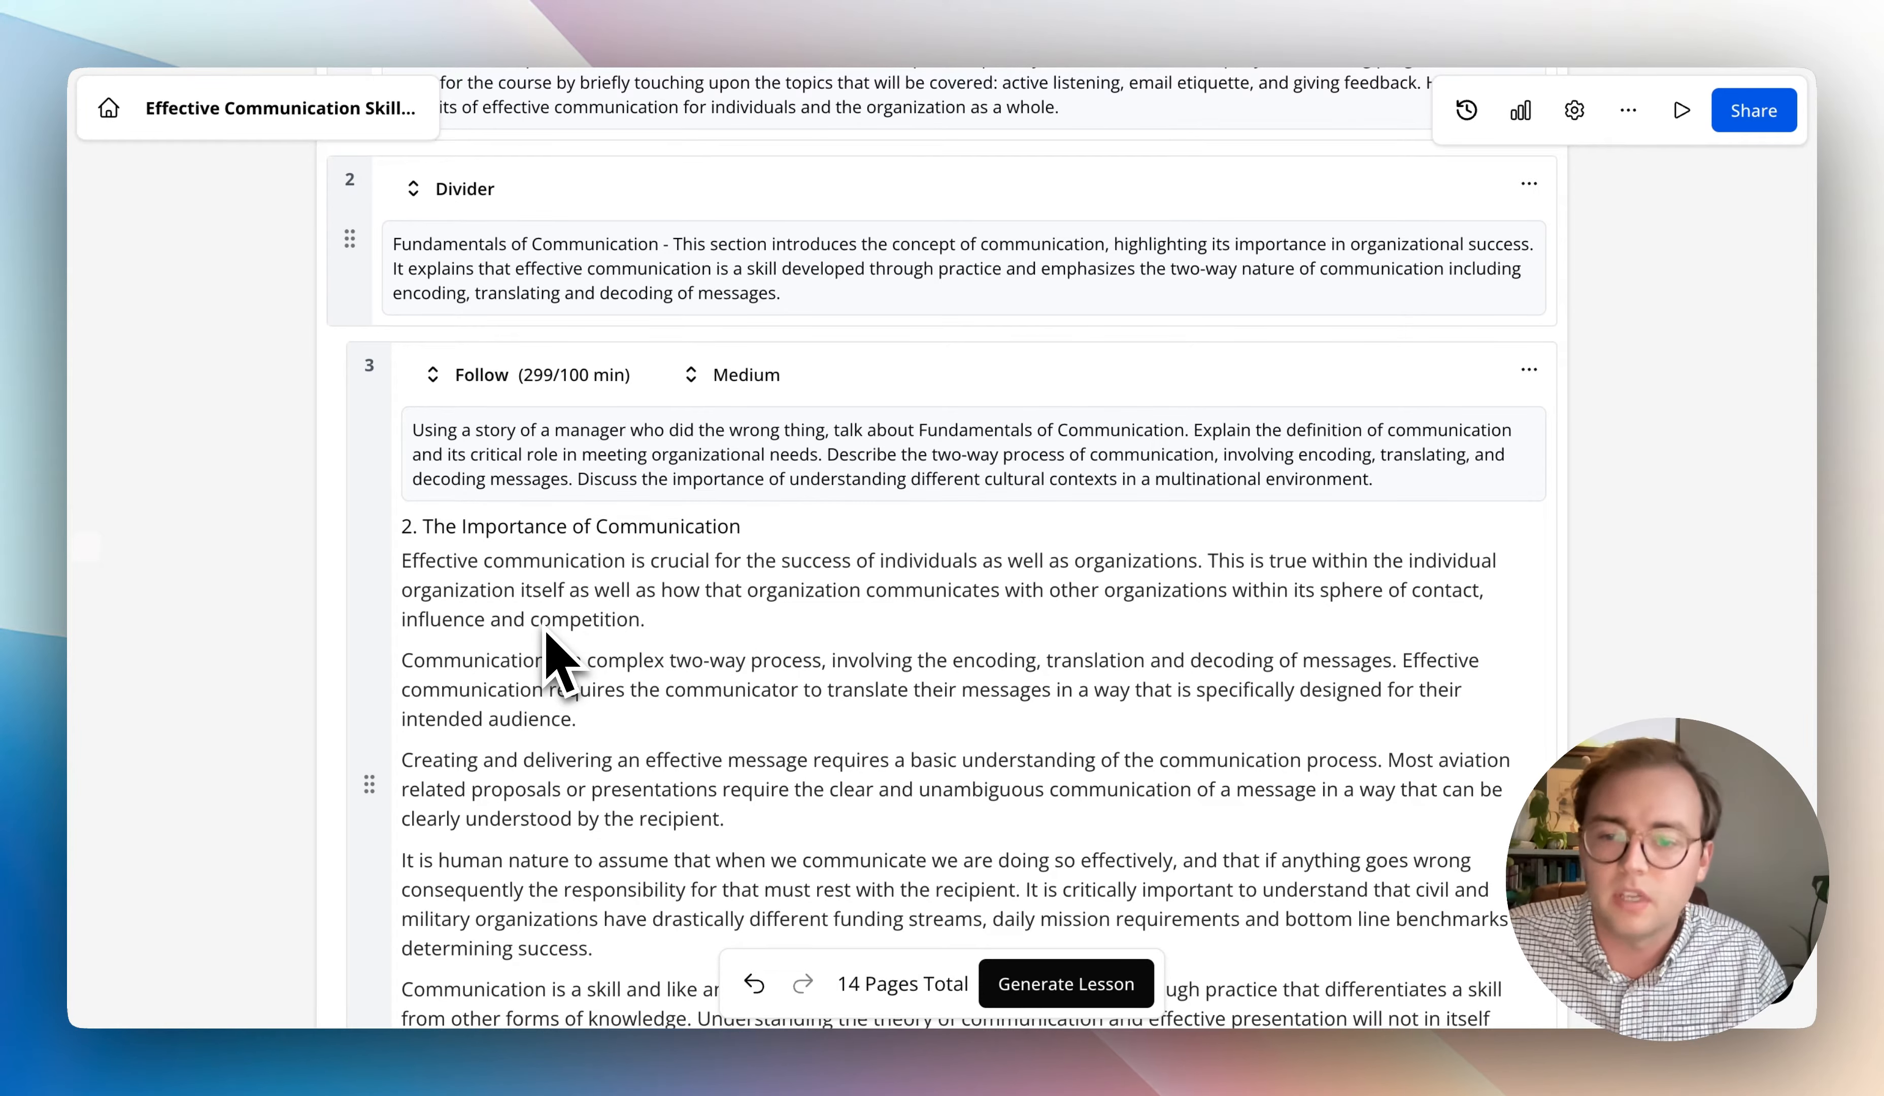
- Set the storyboard's AI image model to Flux (Pro Ultra) in the generation settings
scroll(591, 685, up, 1)
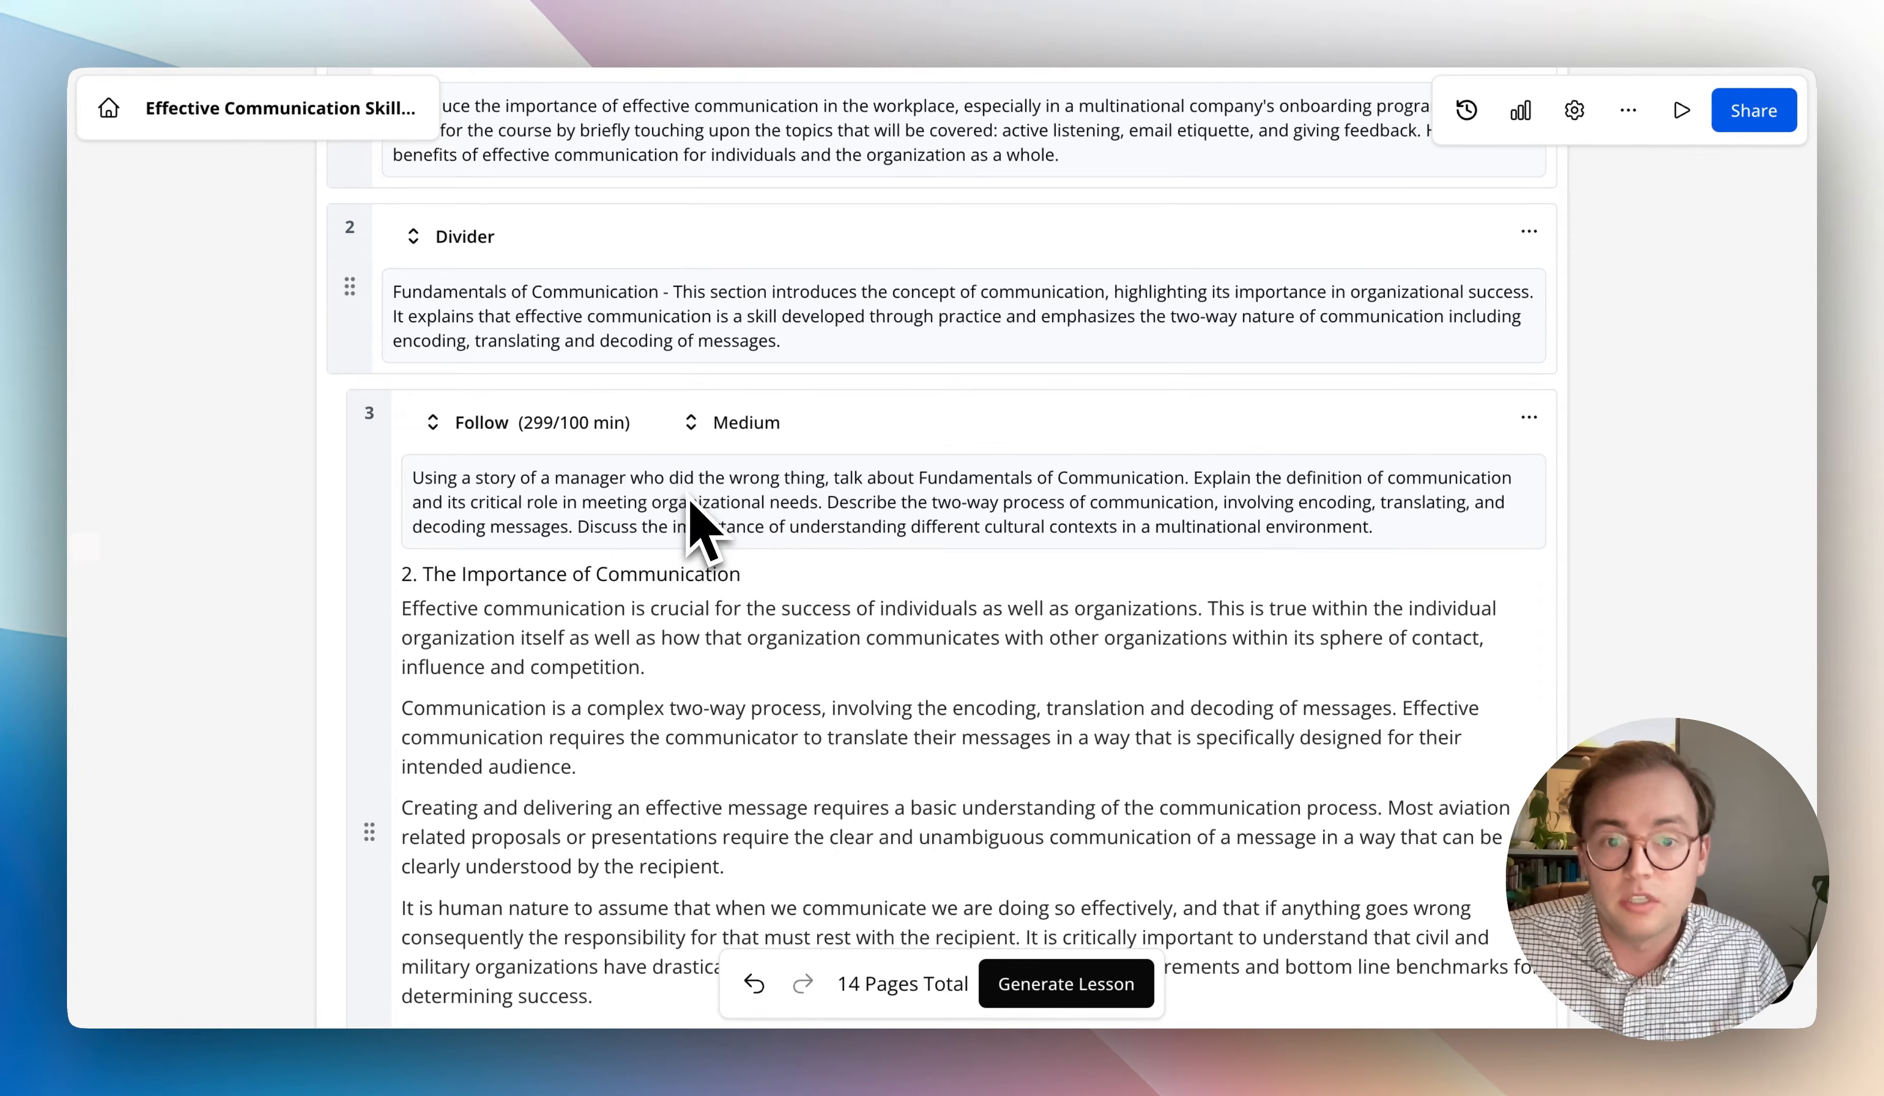
scroll(686, 572, down, 7)
scroll(673, 621, up, 15)
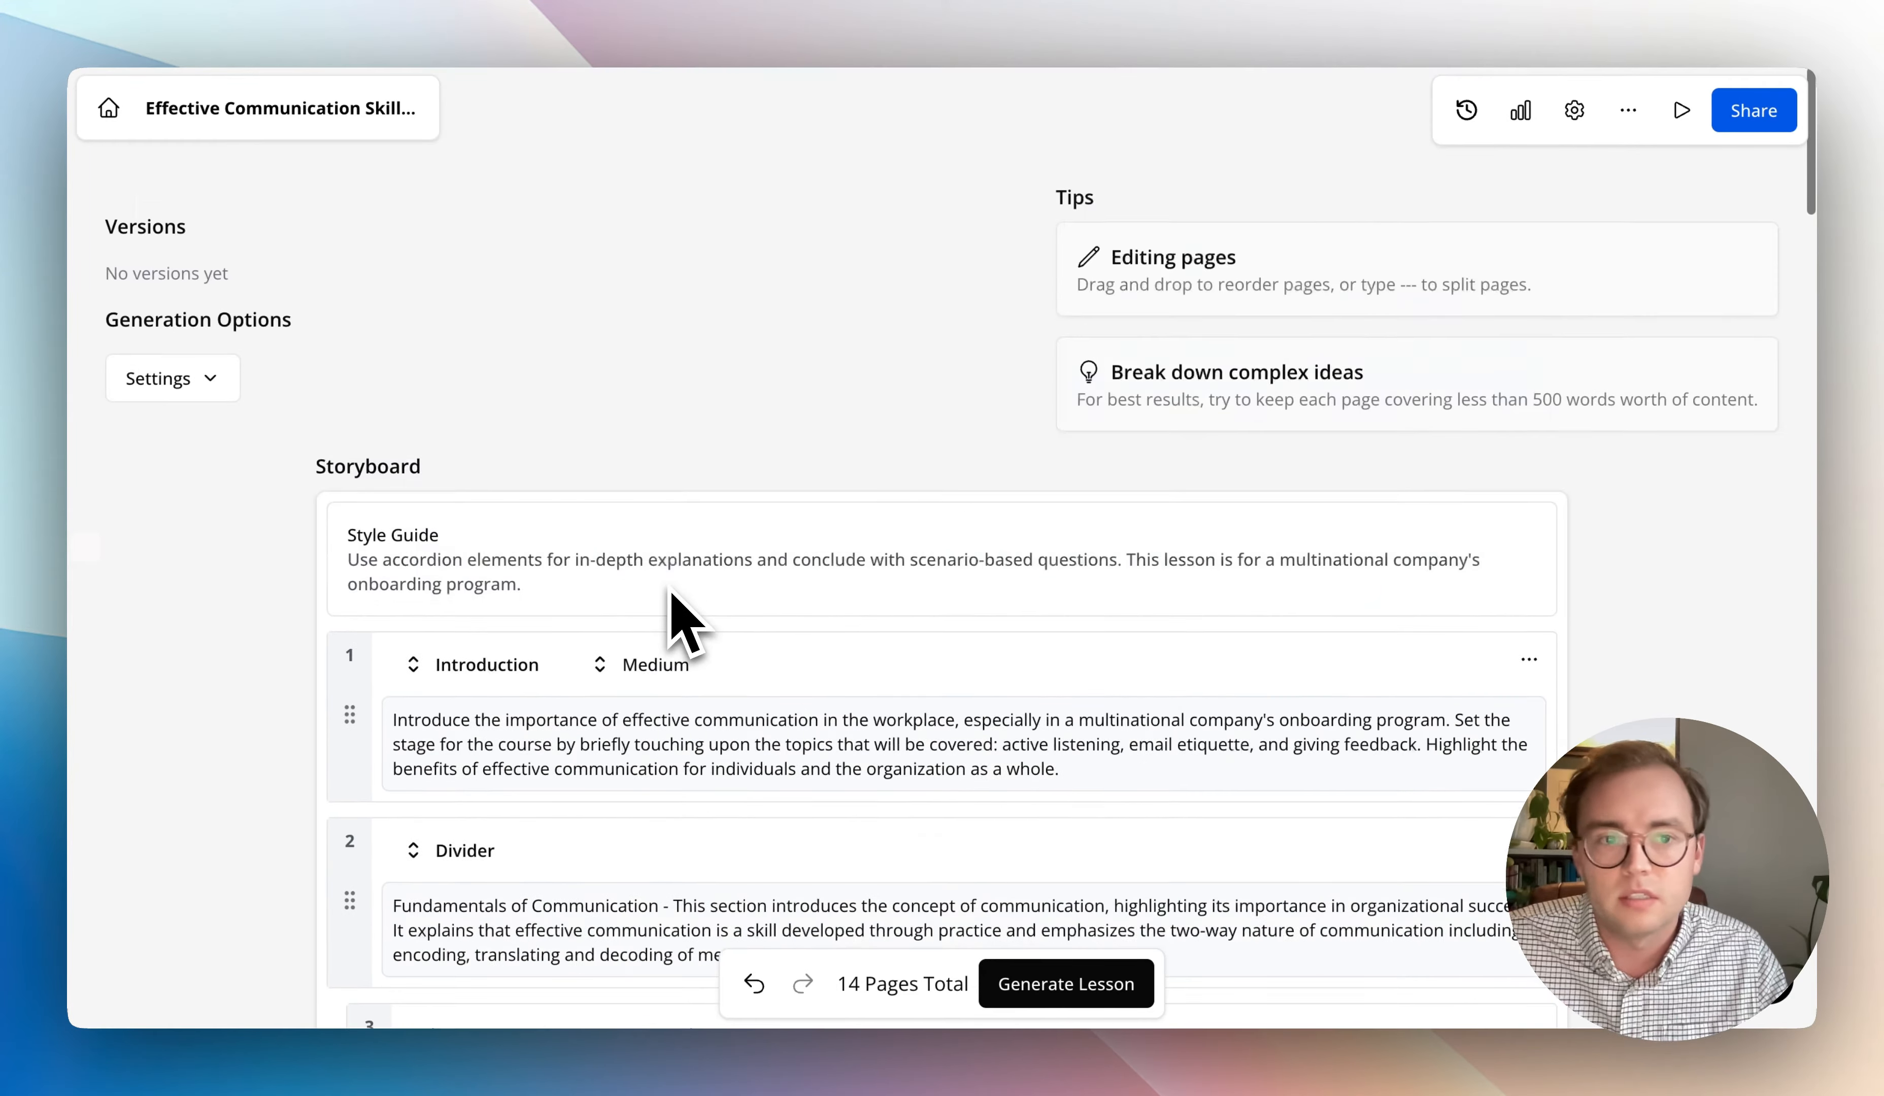
click(181, 383)
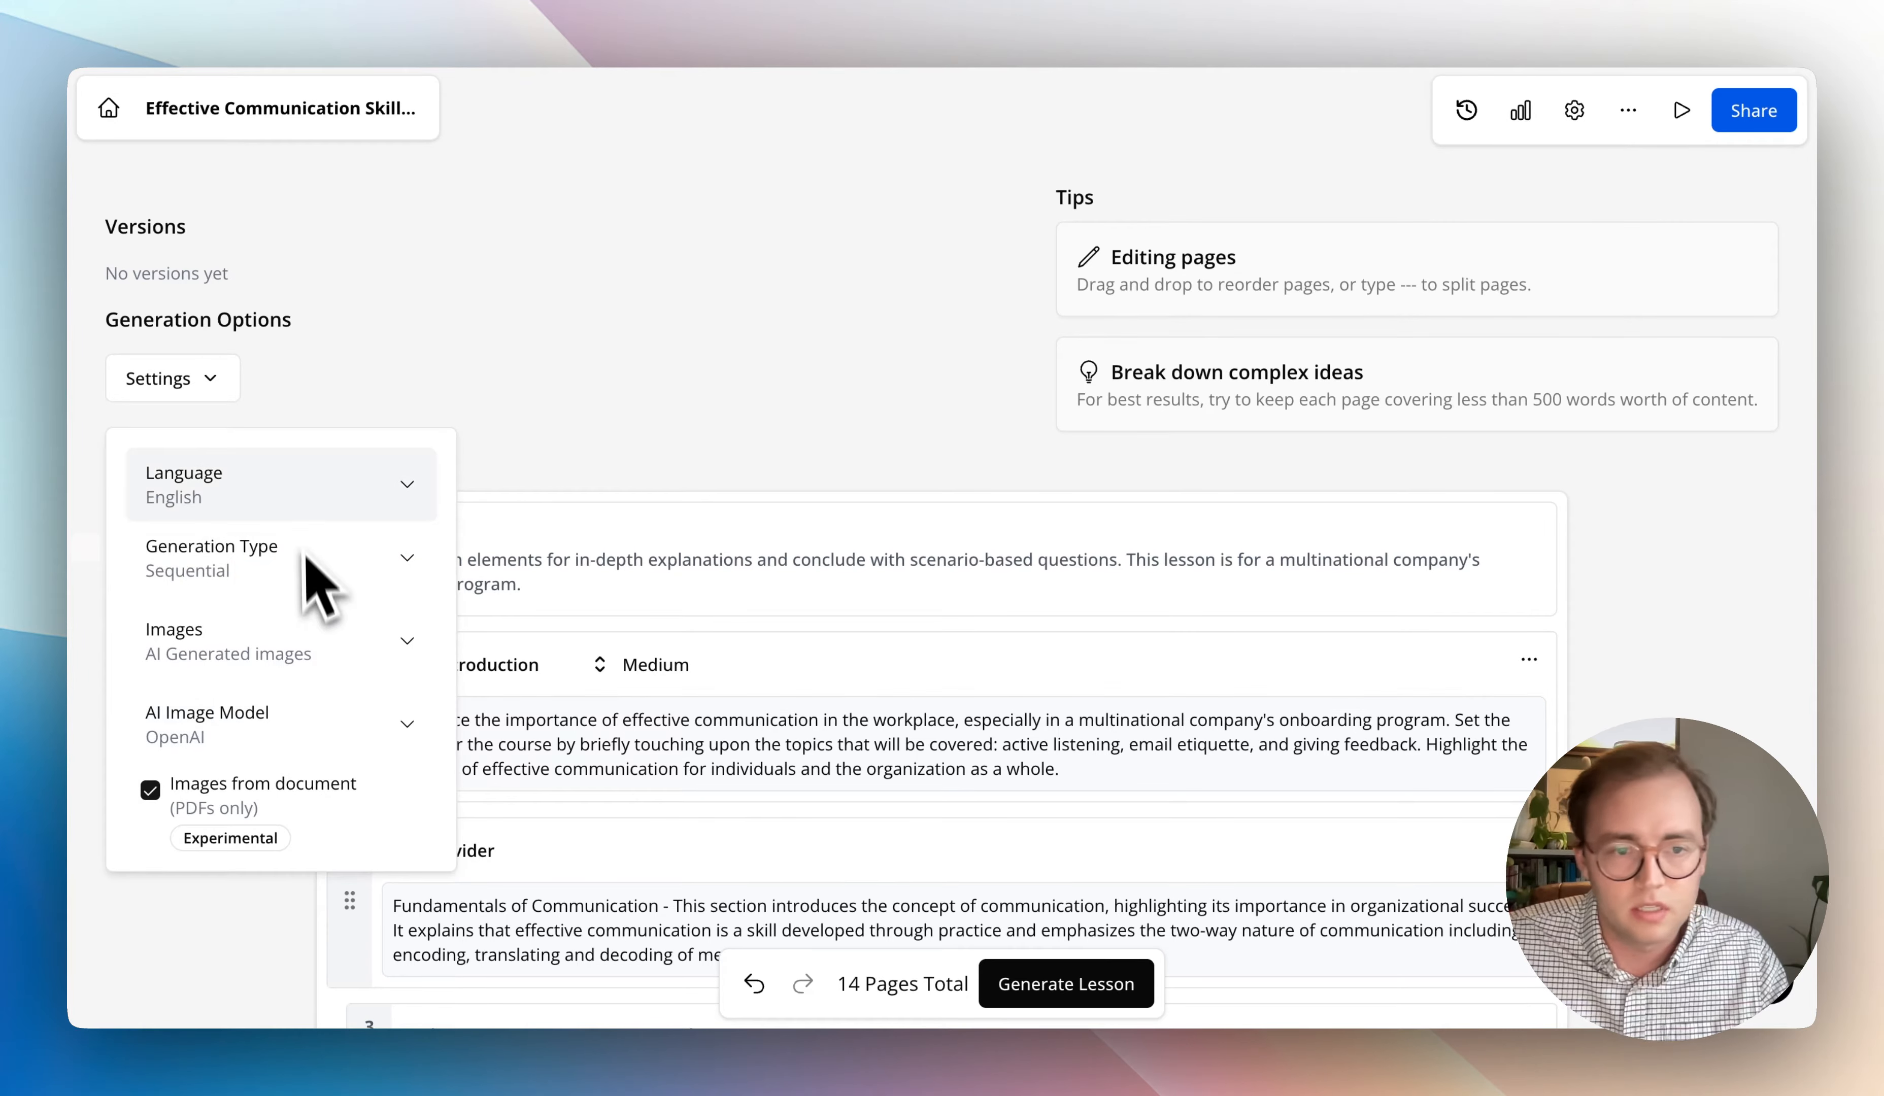
click(363, 729)
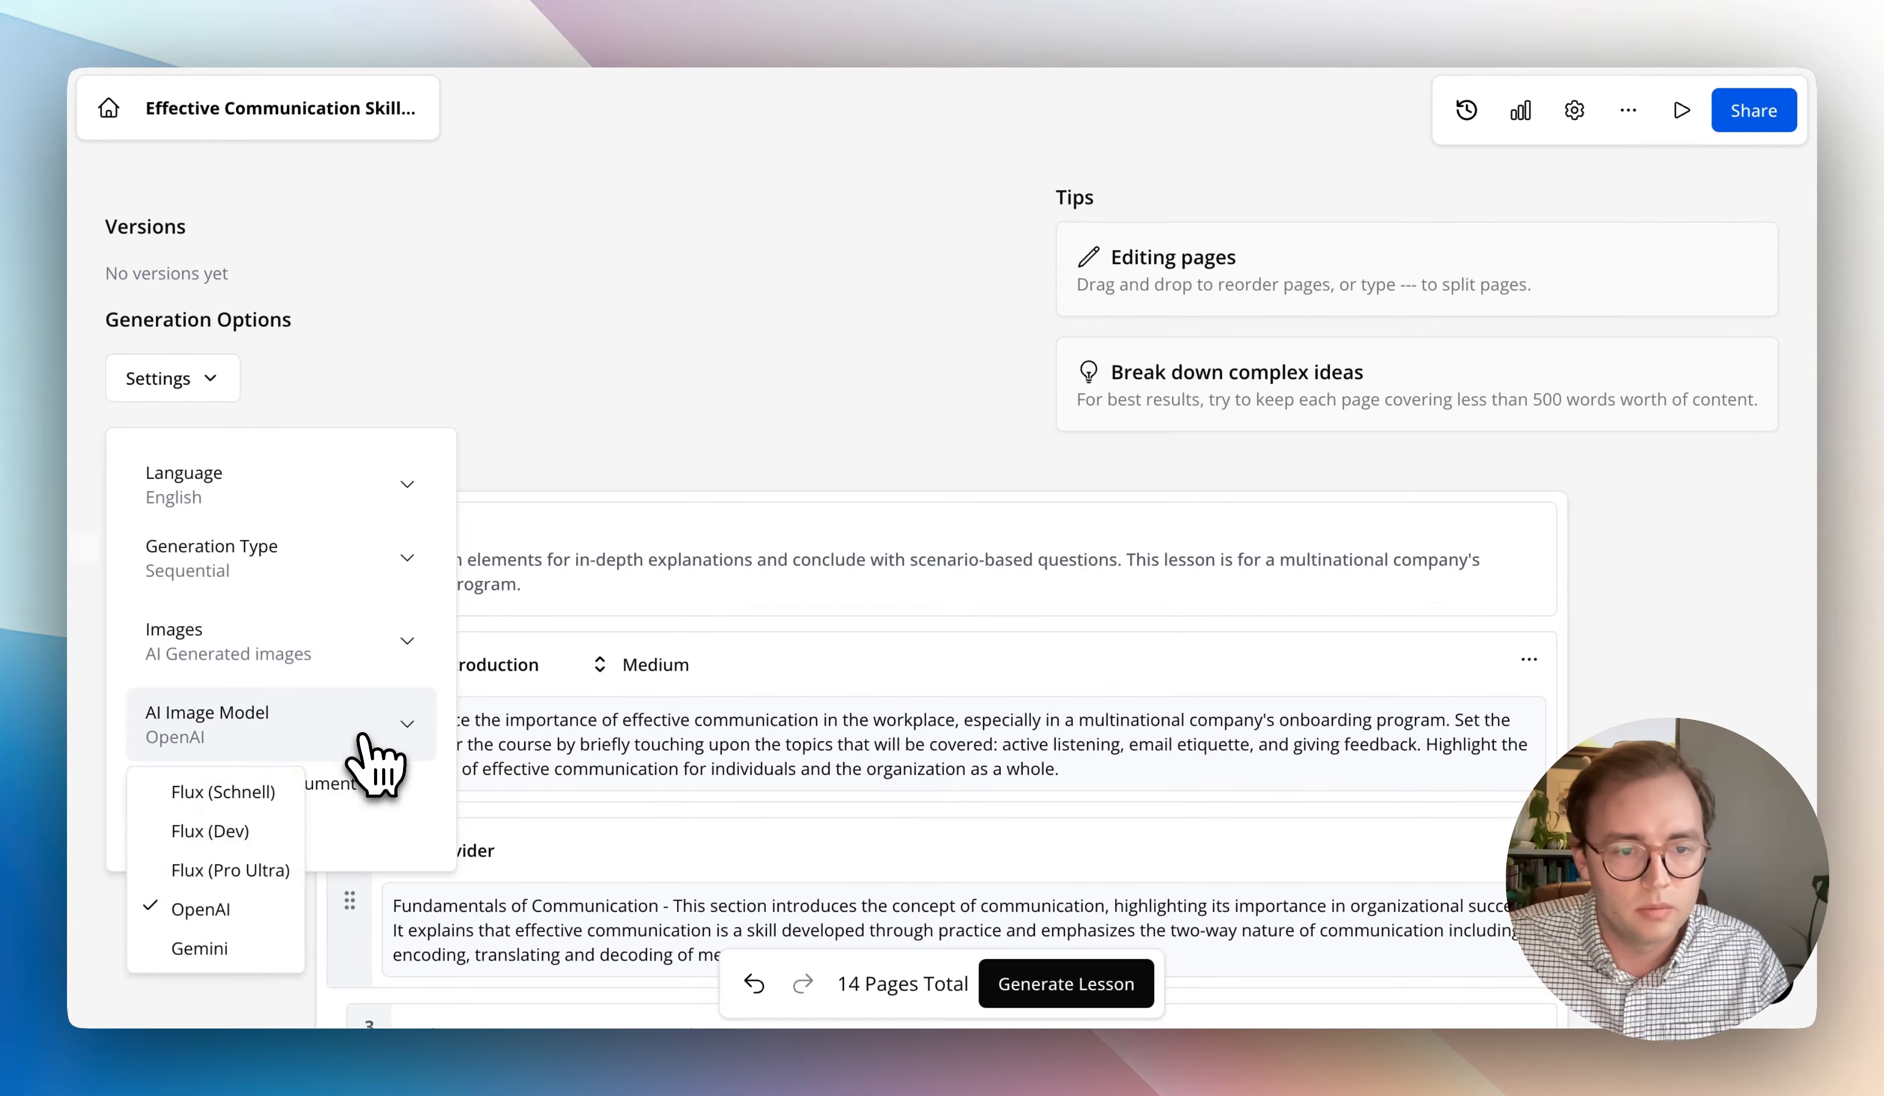
click(288, 870)
click(520, 531)
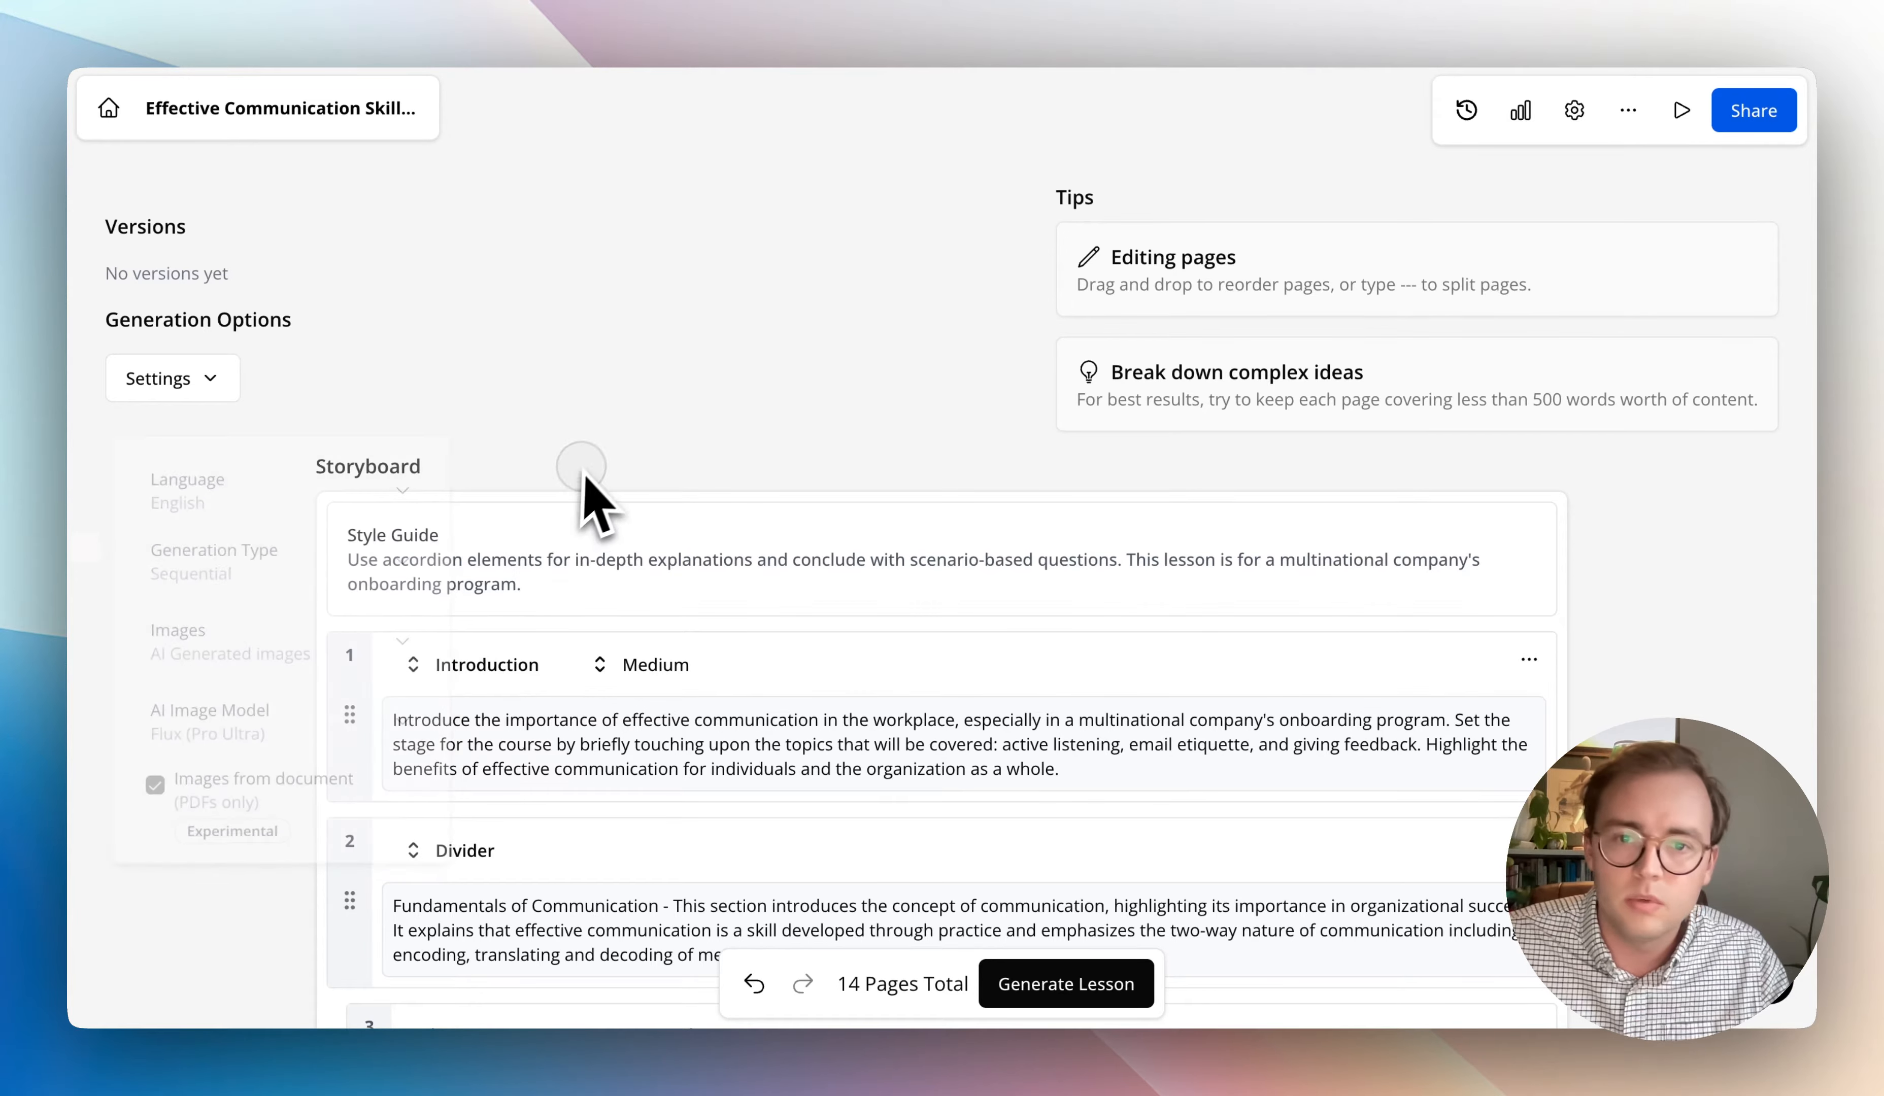
scroll(655, 588, down, 20)
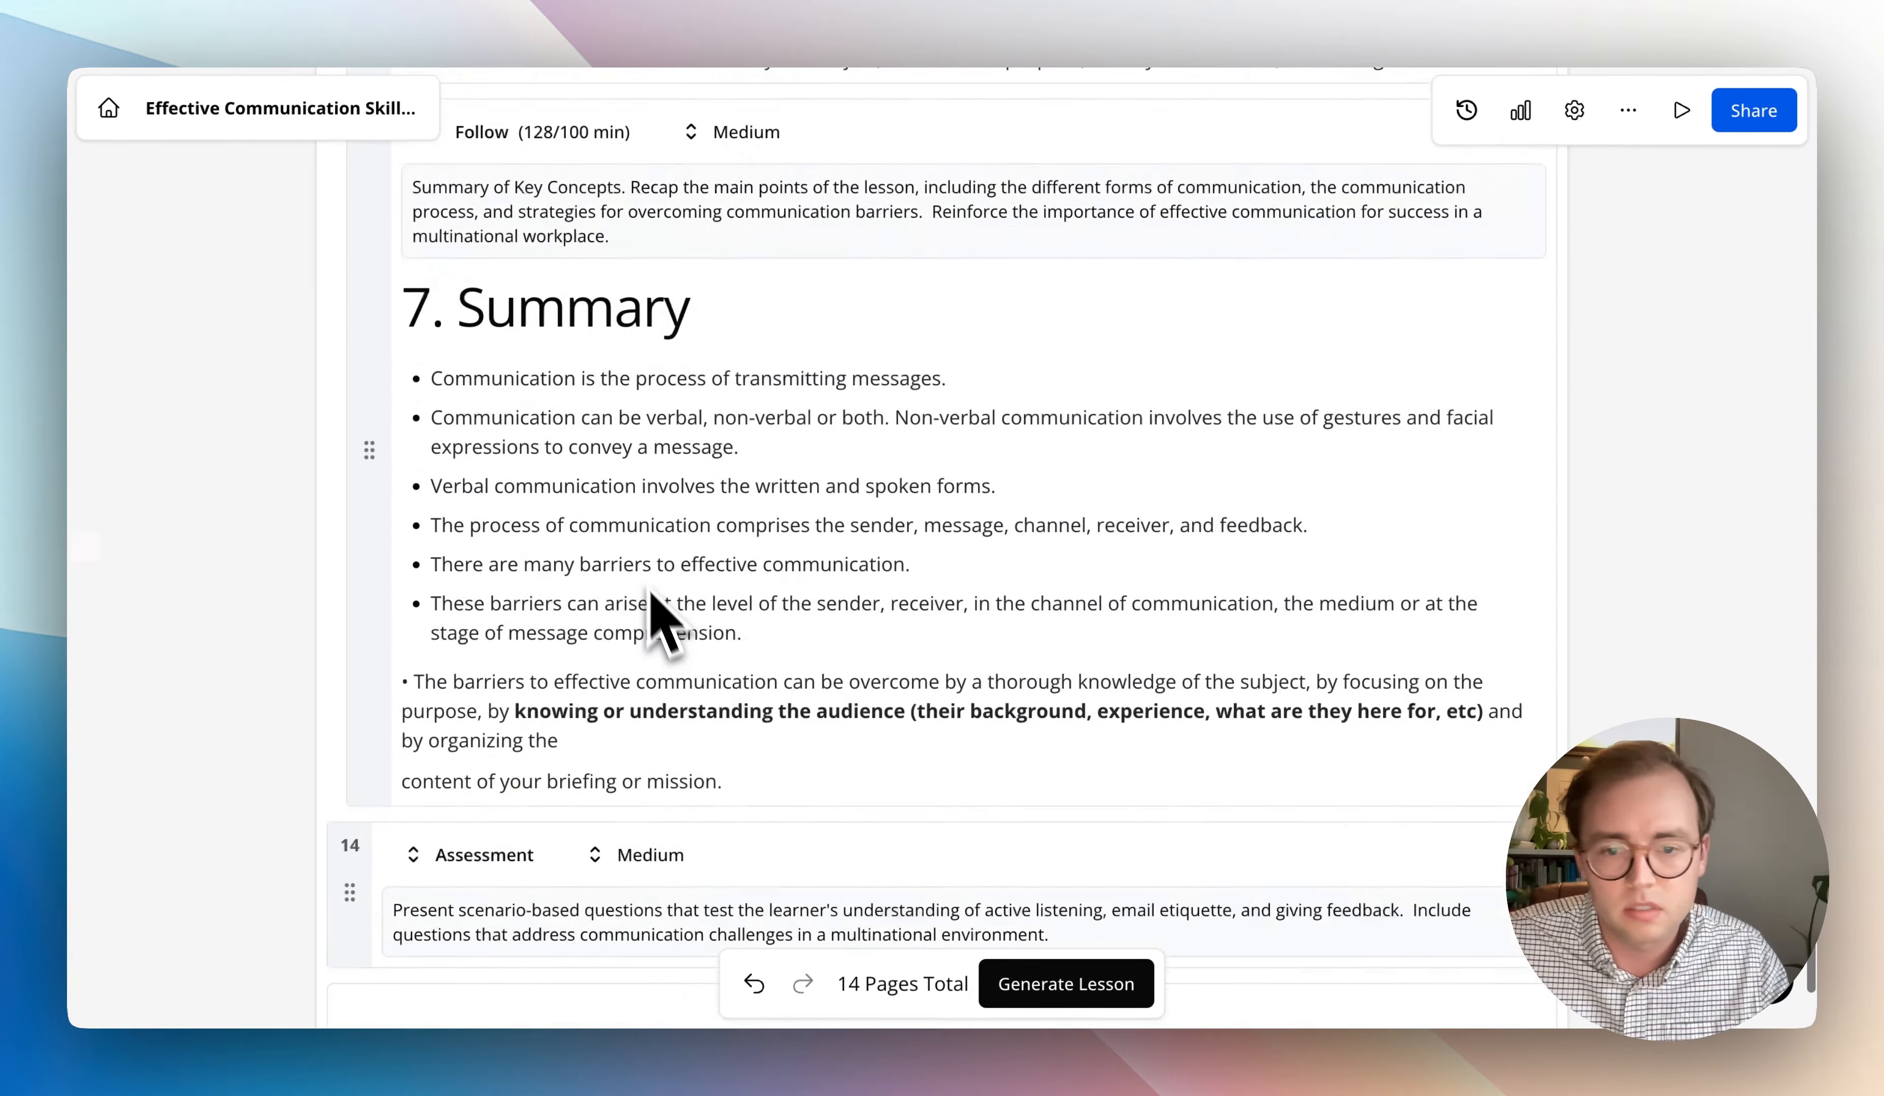
- Generate the 14-page lesson from the finished storyboard
click(1066, 986)
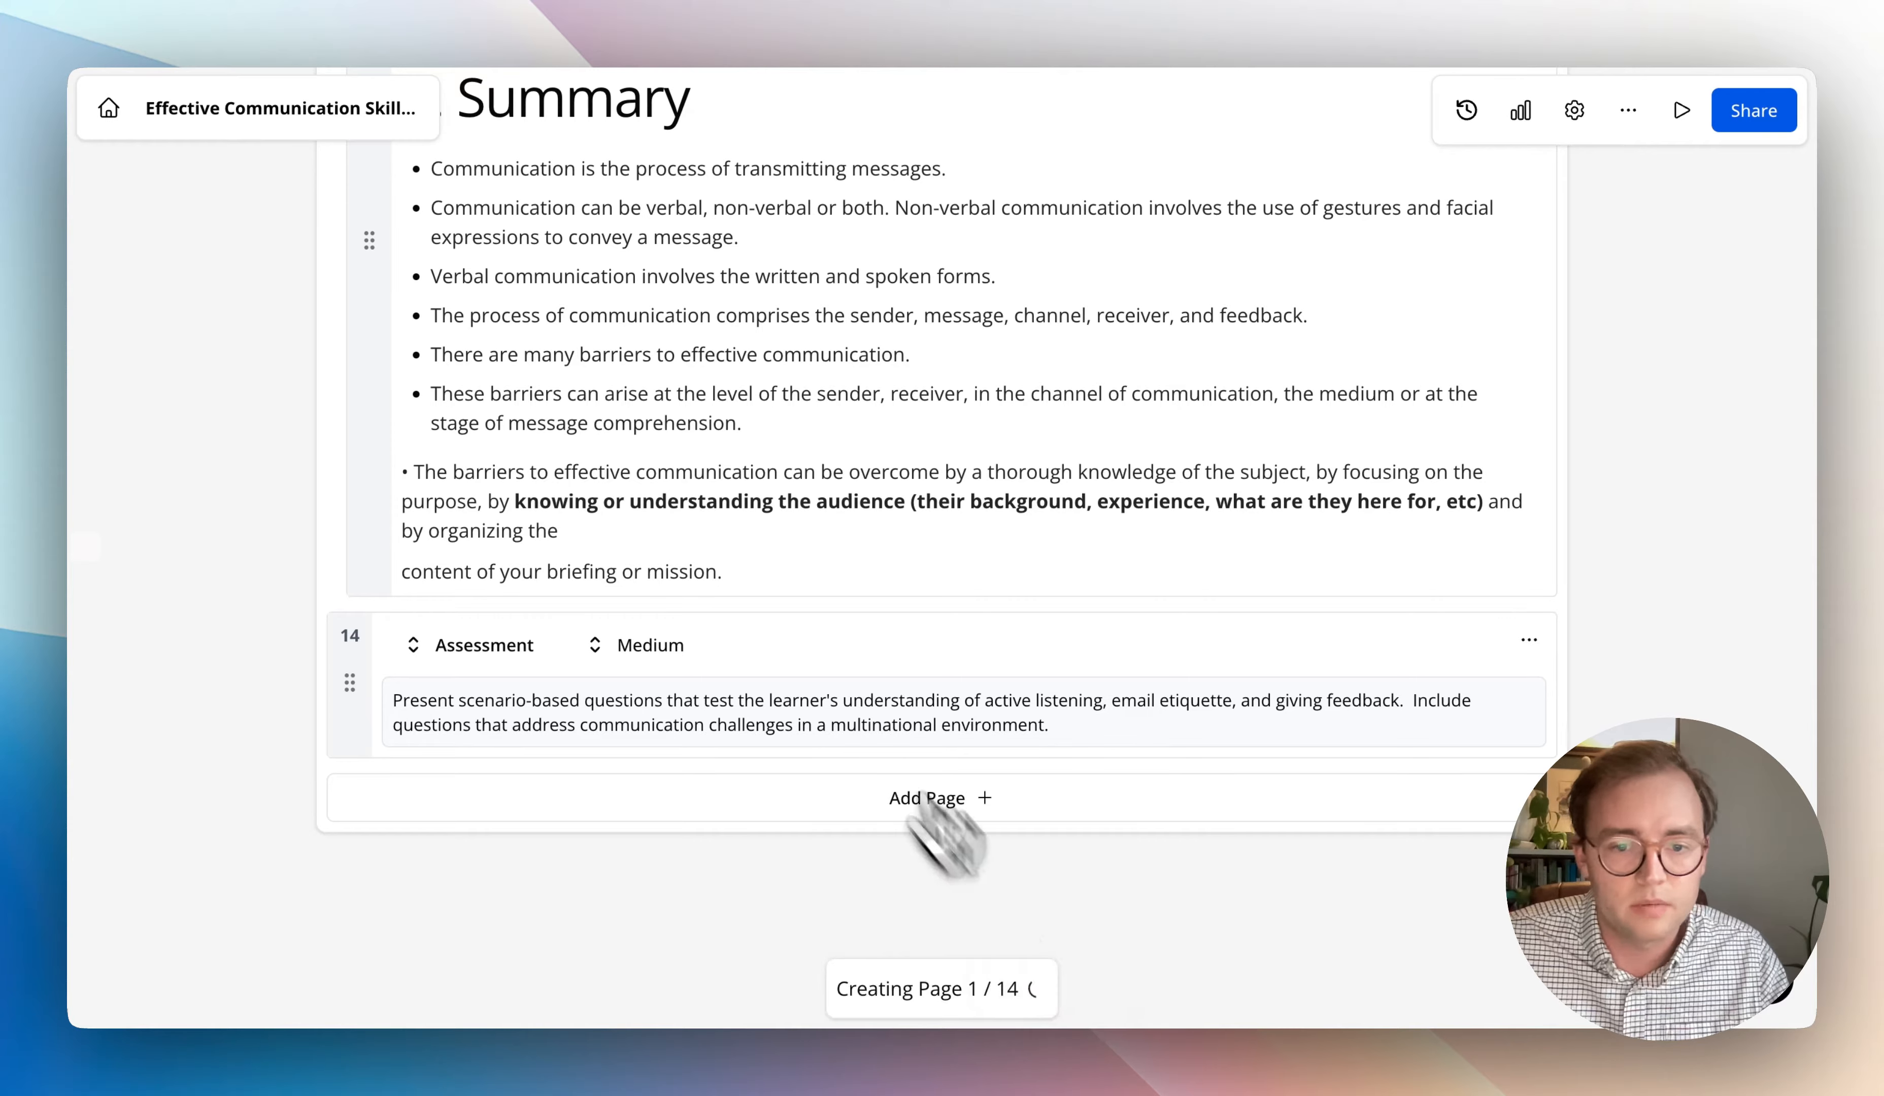
scroll(610, 526, up, 5)
scroll(369, 455, up, 15)
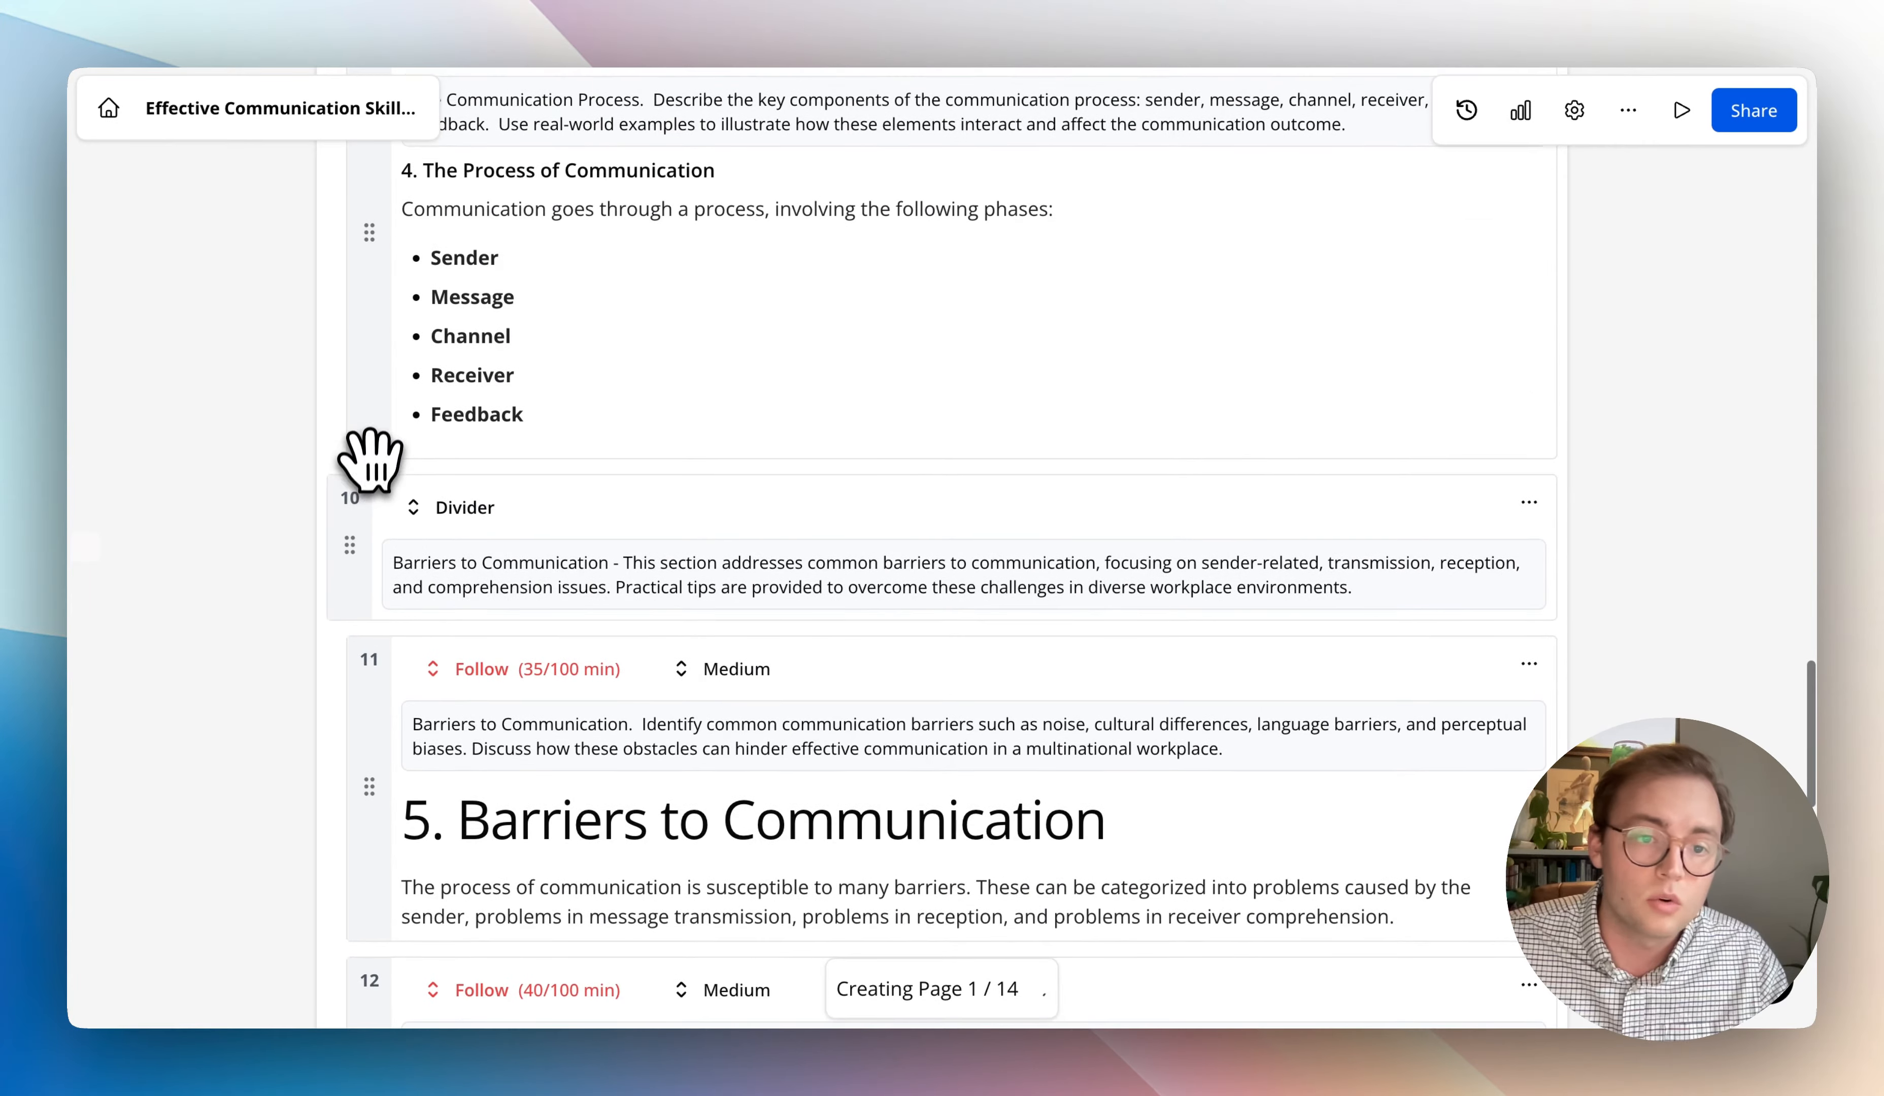
mouse_move(362, 534)
mouse_down()
mouse_move(345, 366)
mouse_move(369, 557)
mouse_up()
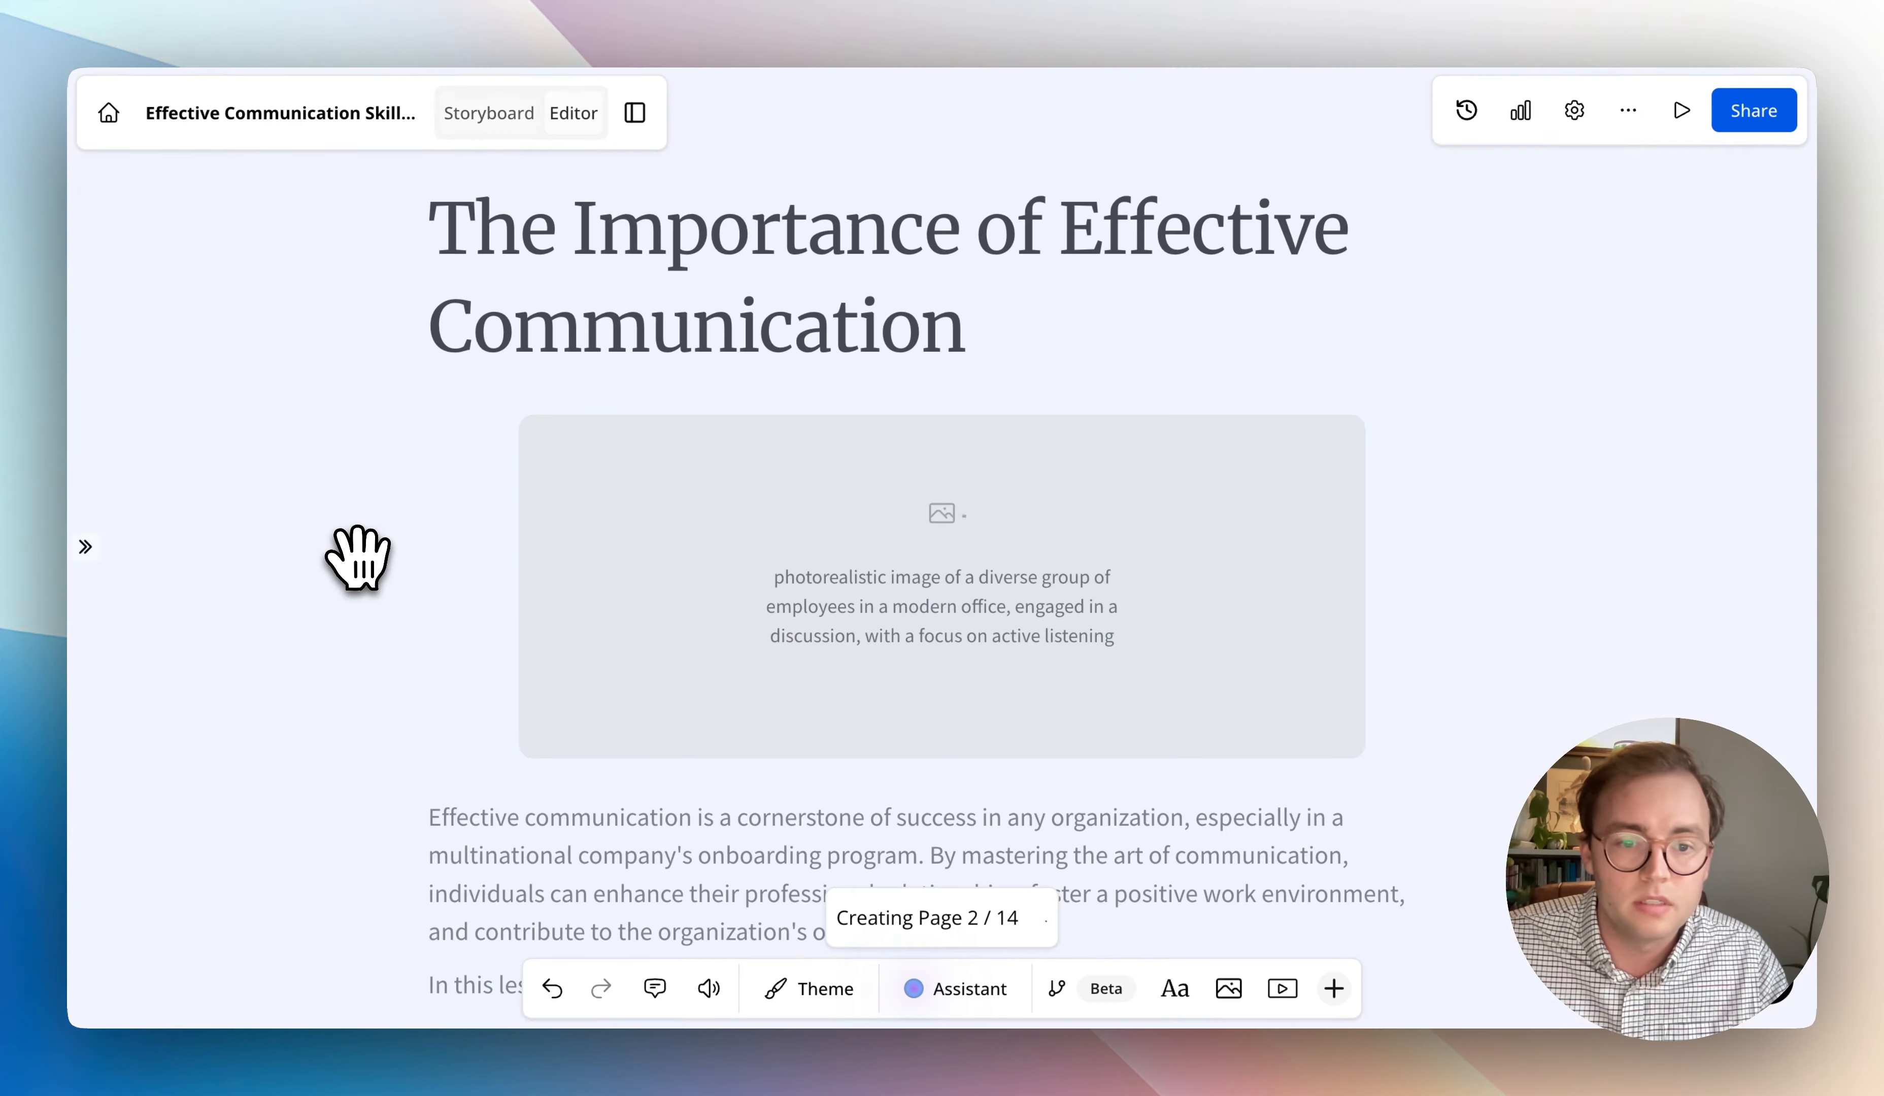
- Examine the first generated page's title, image and introductory text while the remaining pages are being created
mouse_move(127, 551)
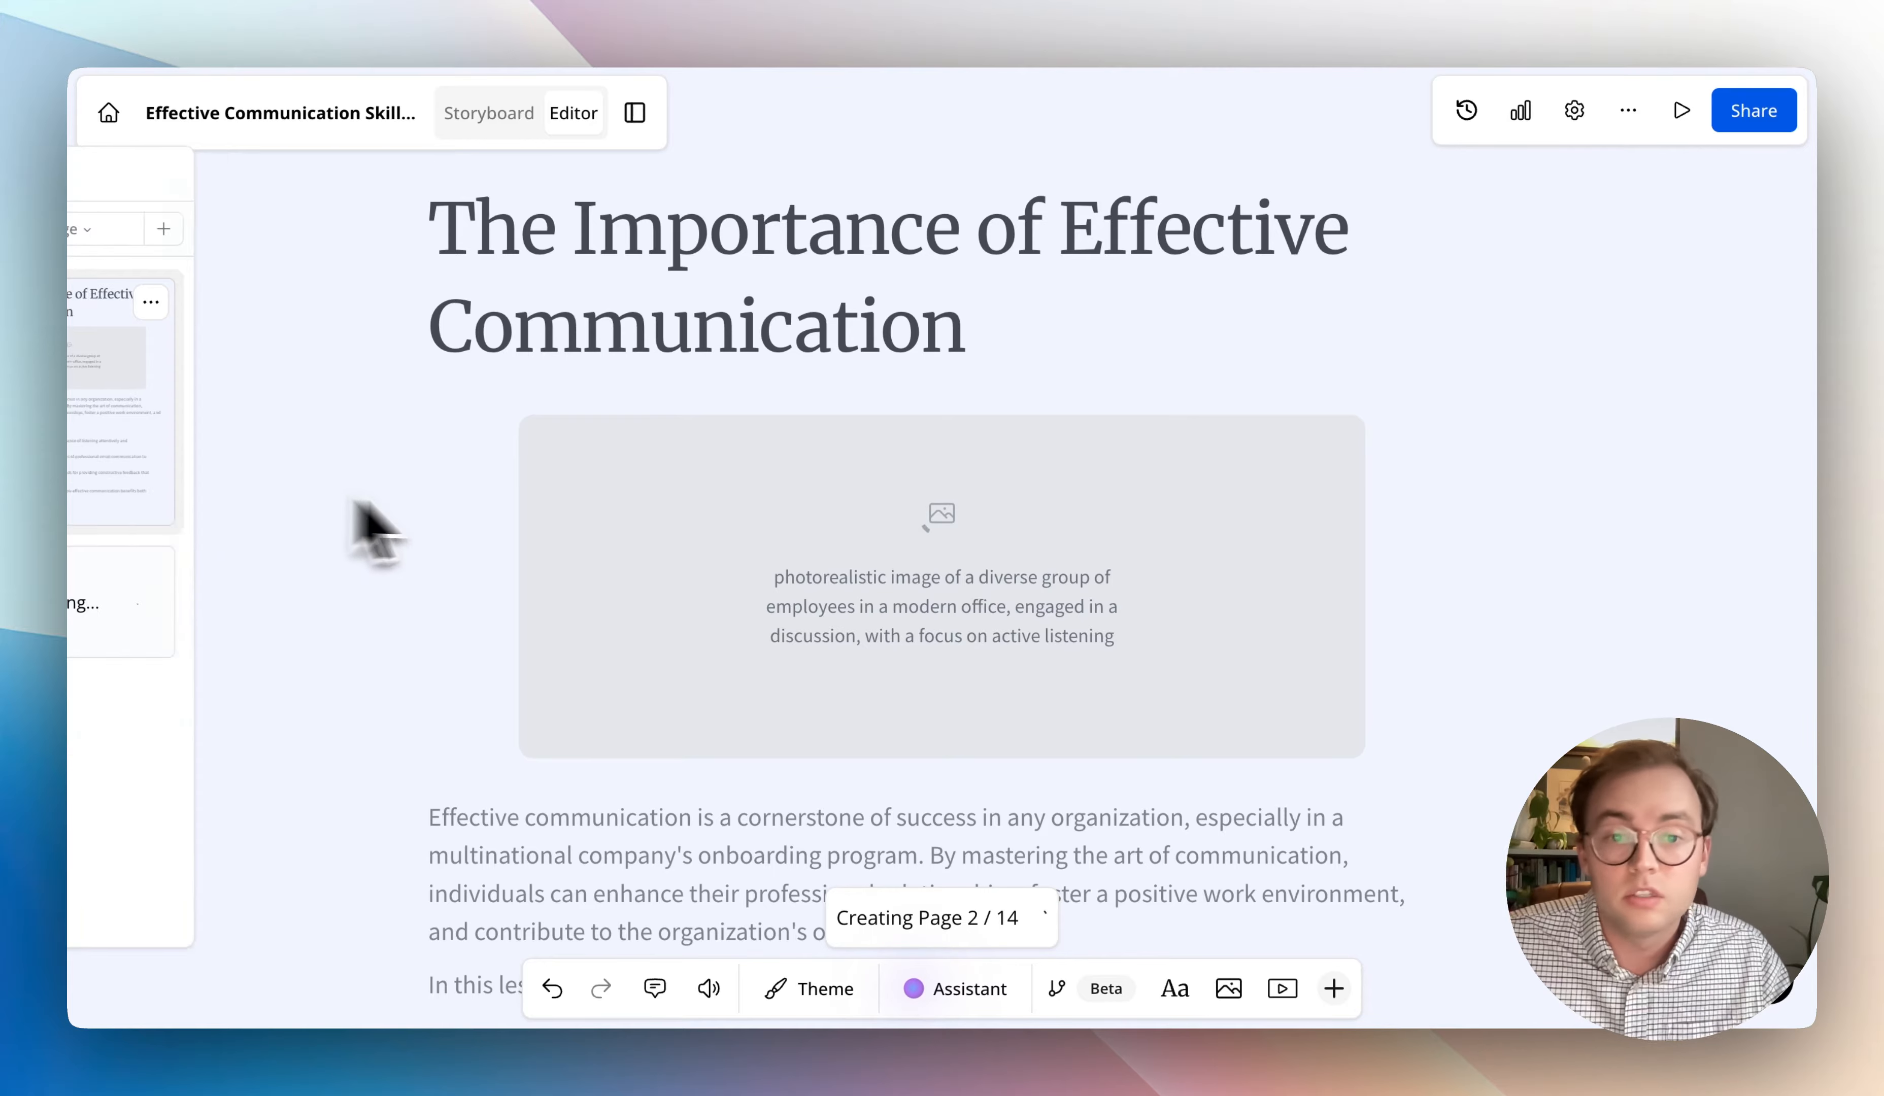
click(1052, 554)
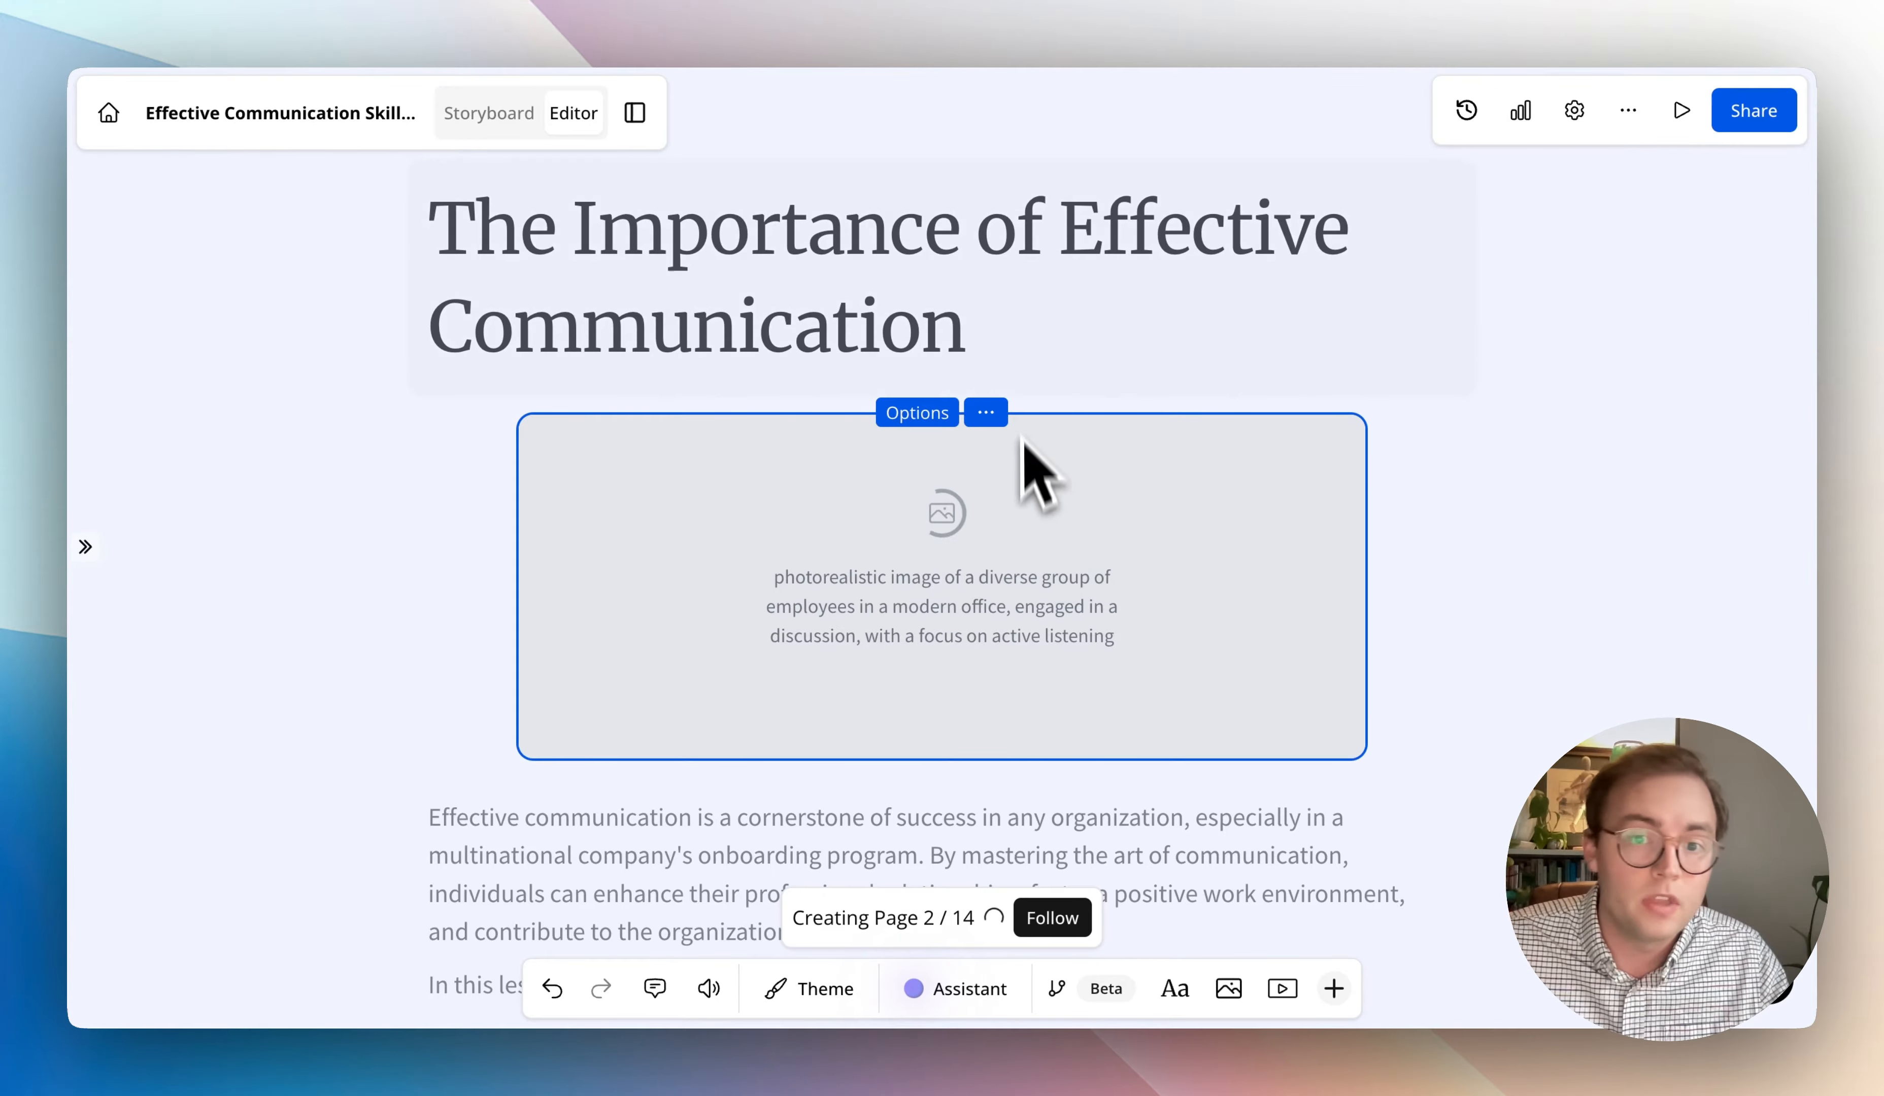
click(1017, 366)
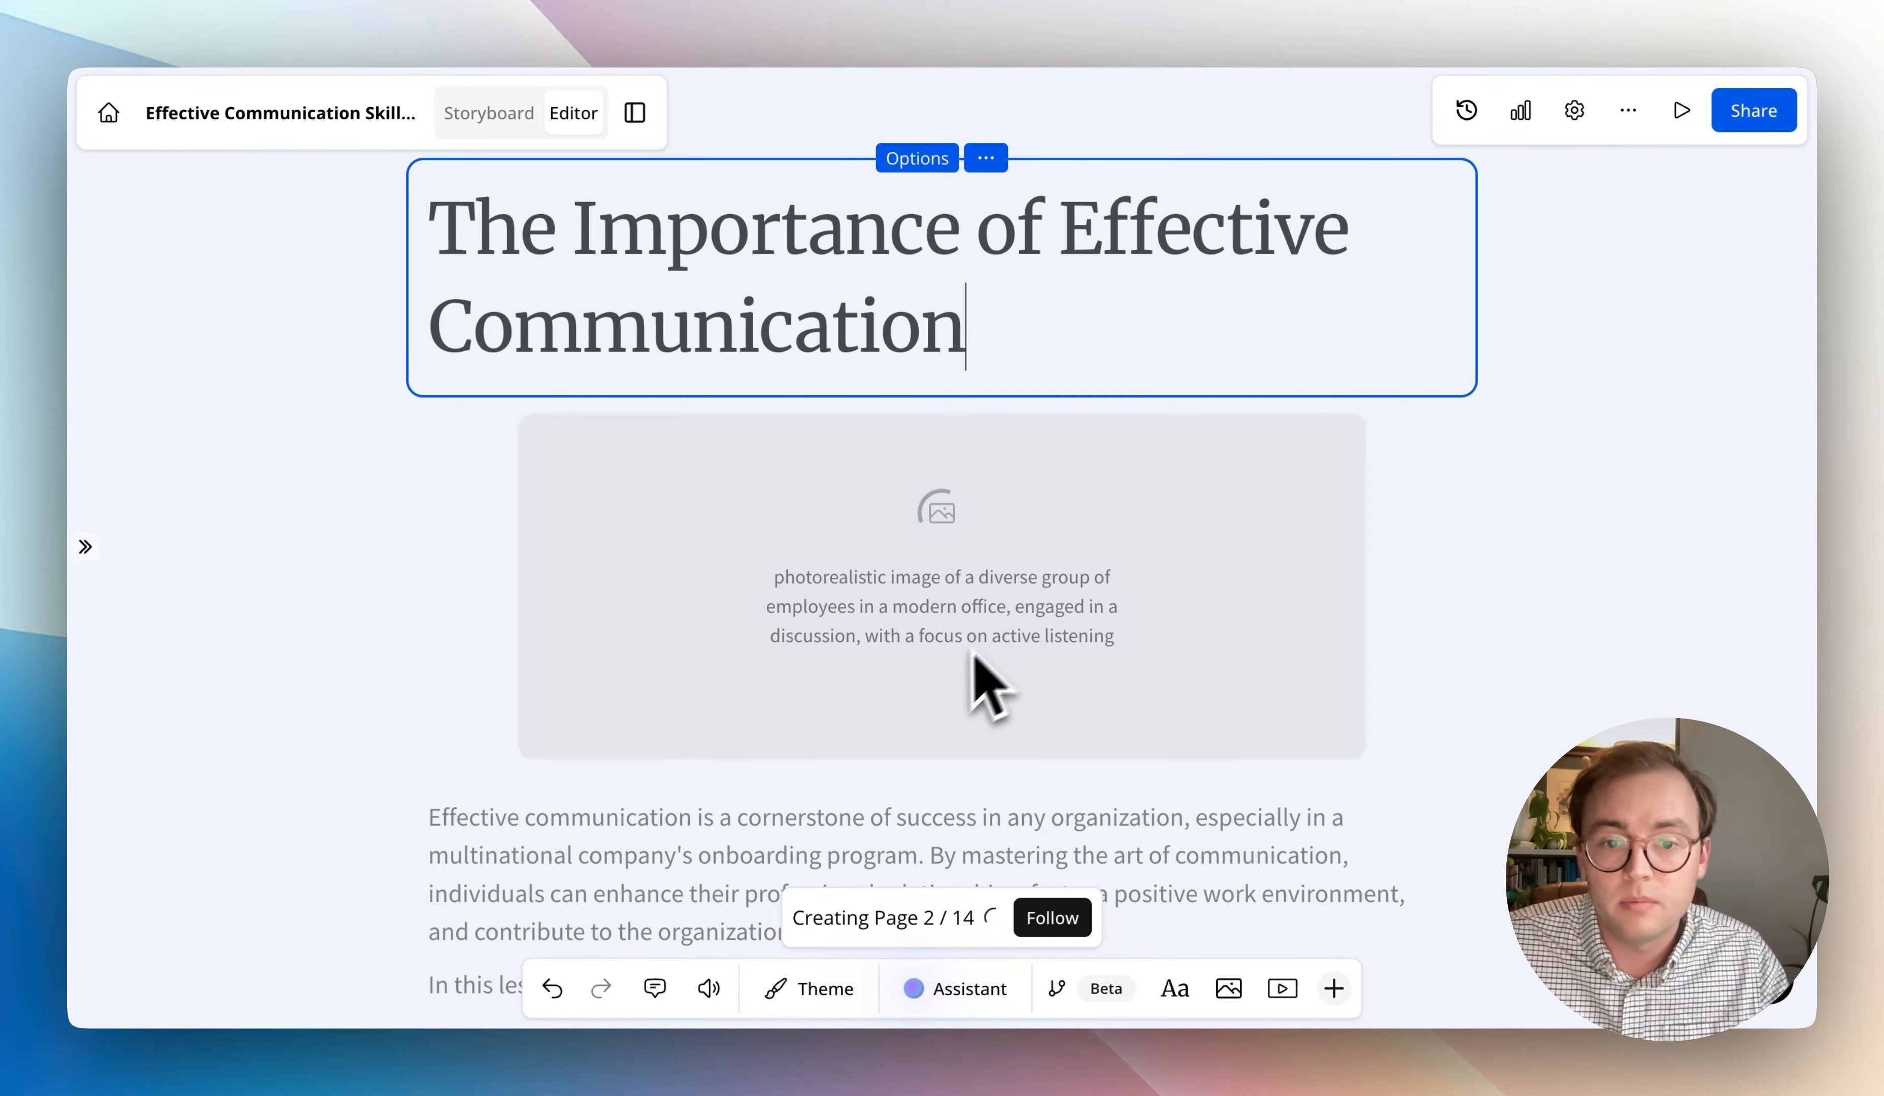
scroll(964, 662, down, 4)
scroll(951, 664, up, 4)
scroll(876, 677, down, 3)
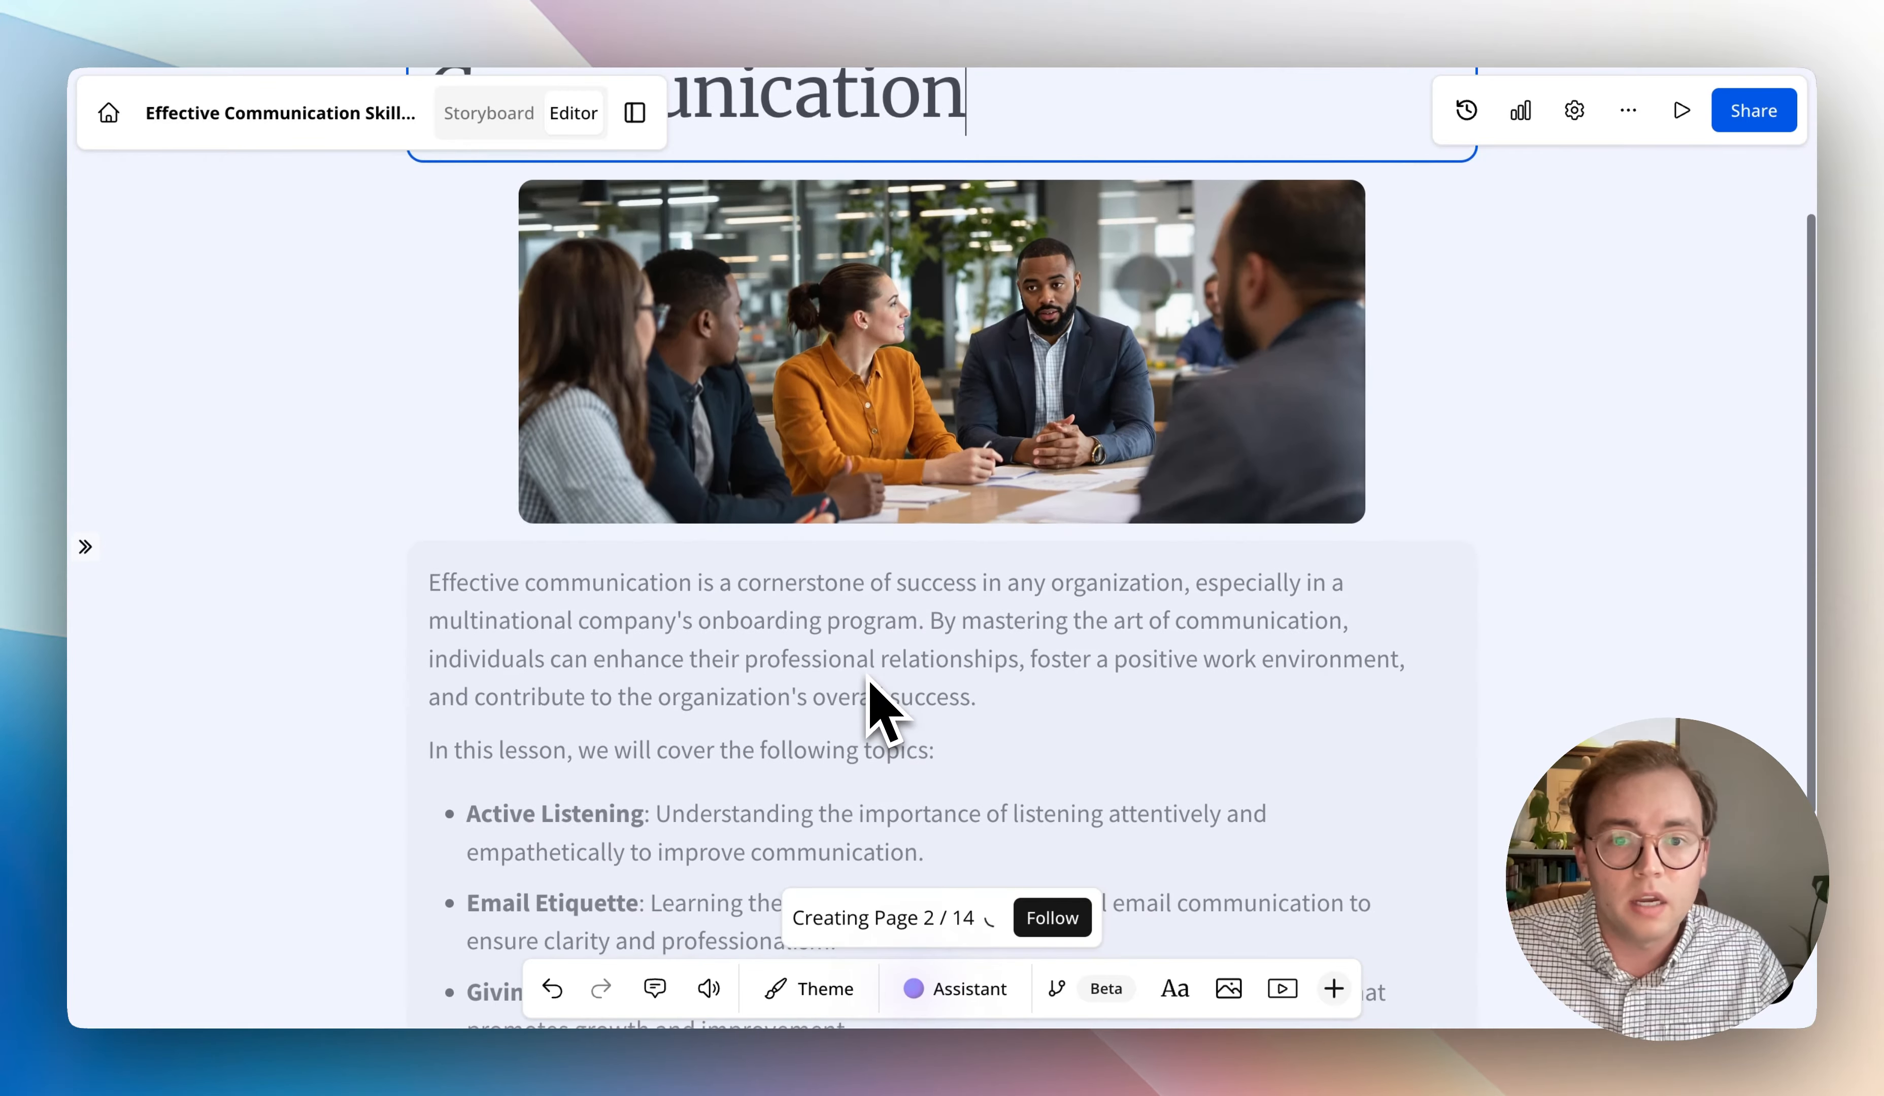
scroll(874, 701, up, 3)
- Place the meeting image beside the page title, then stretch their shared row across the page and make it taller
click(979, 572)
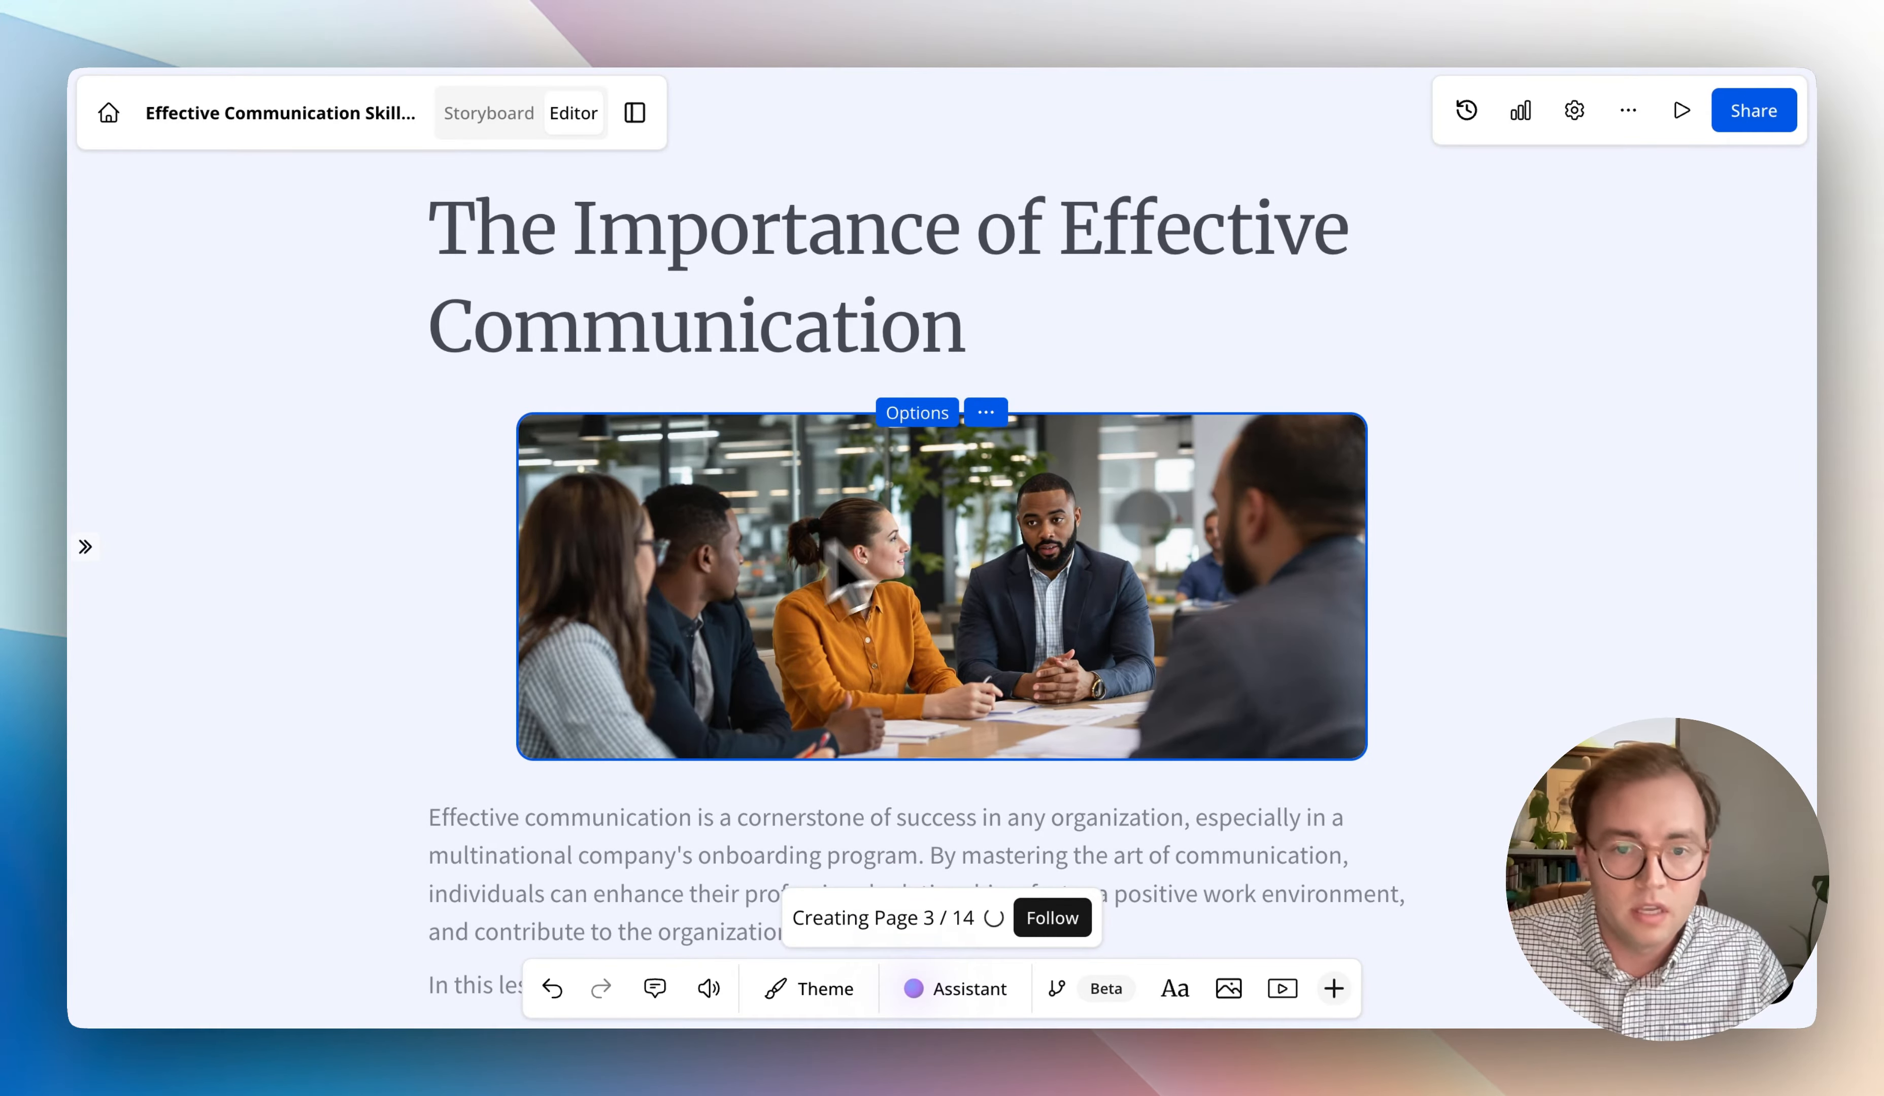
drag(867, 572, 1351, 308)
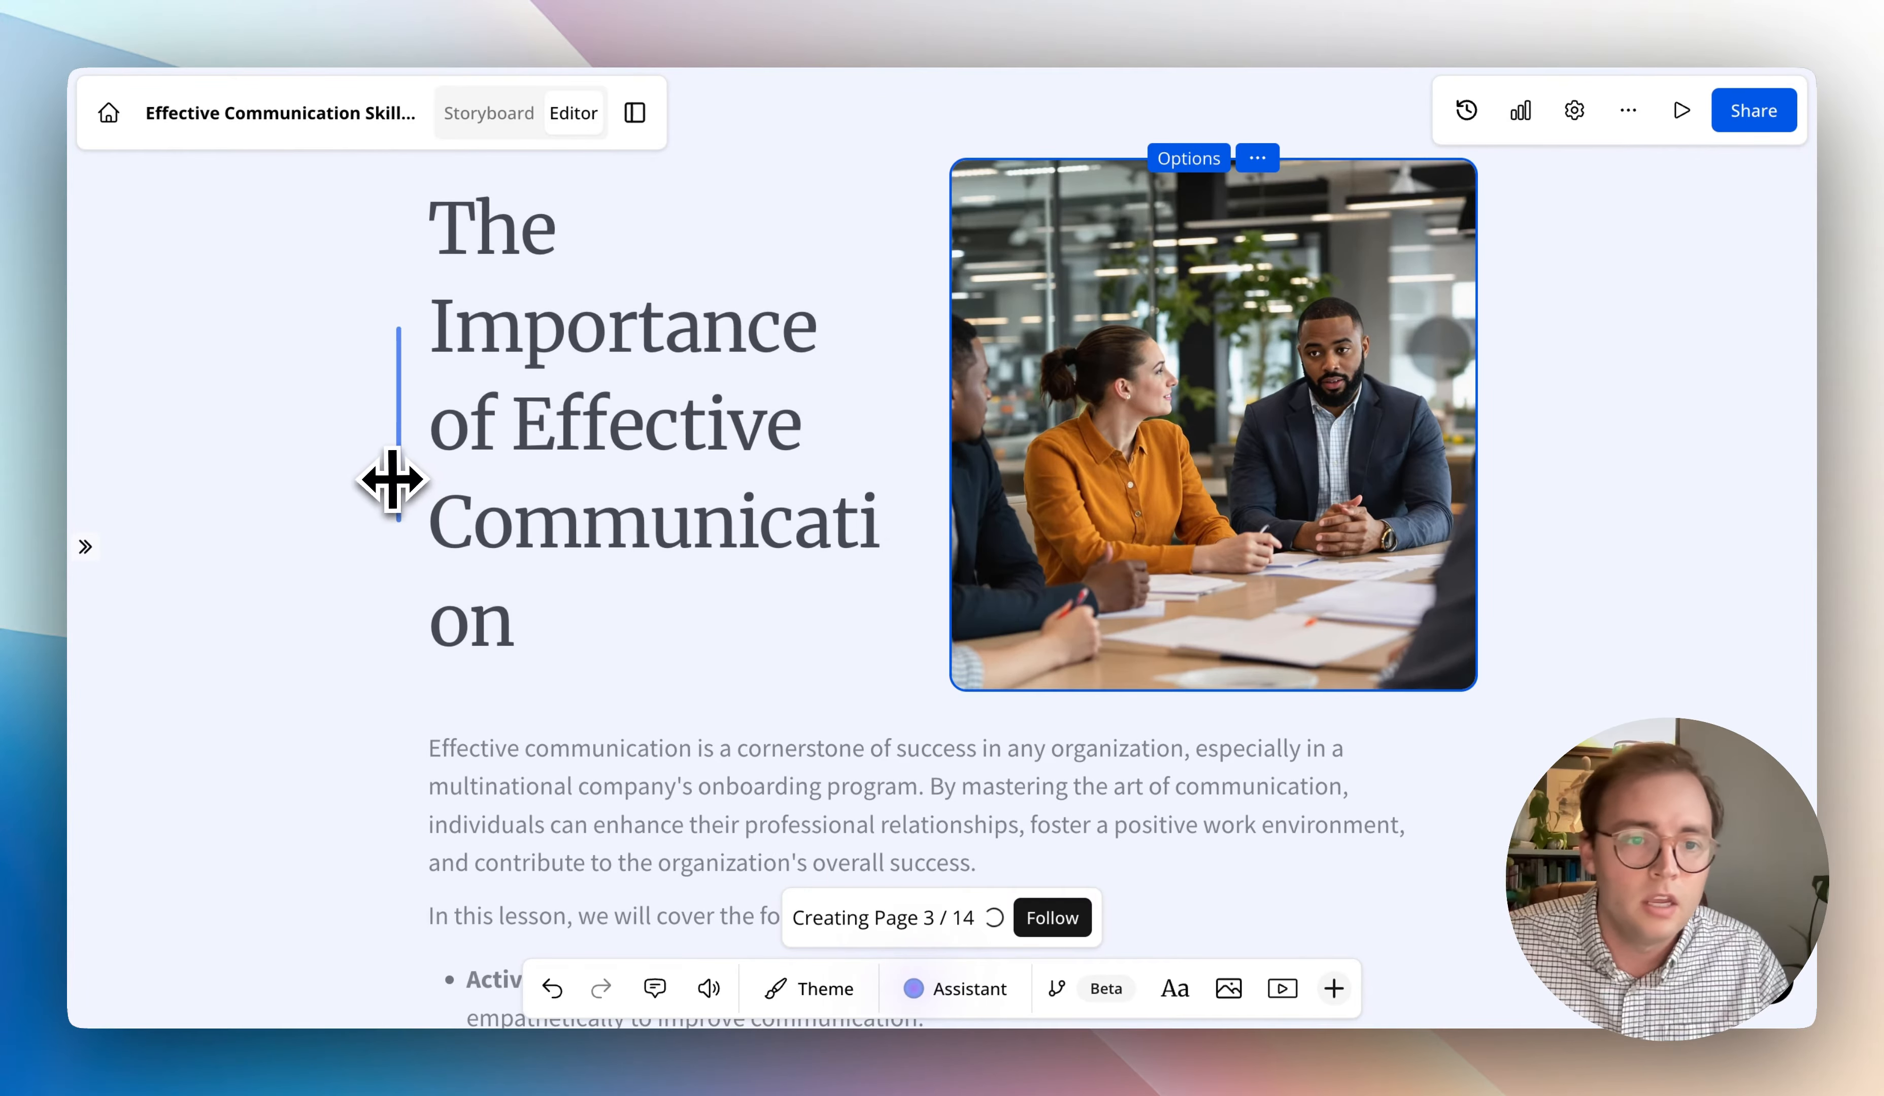
drag(391, 479, 139, 513)
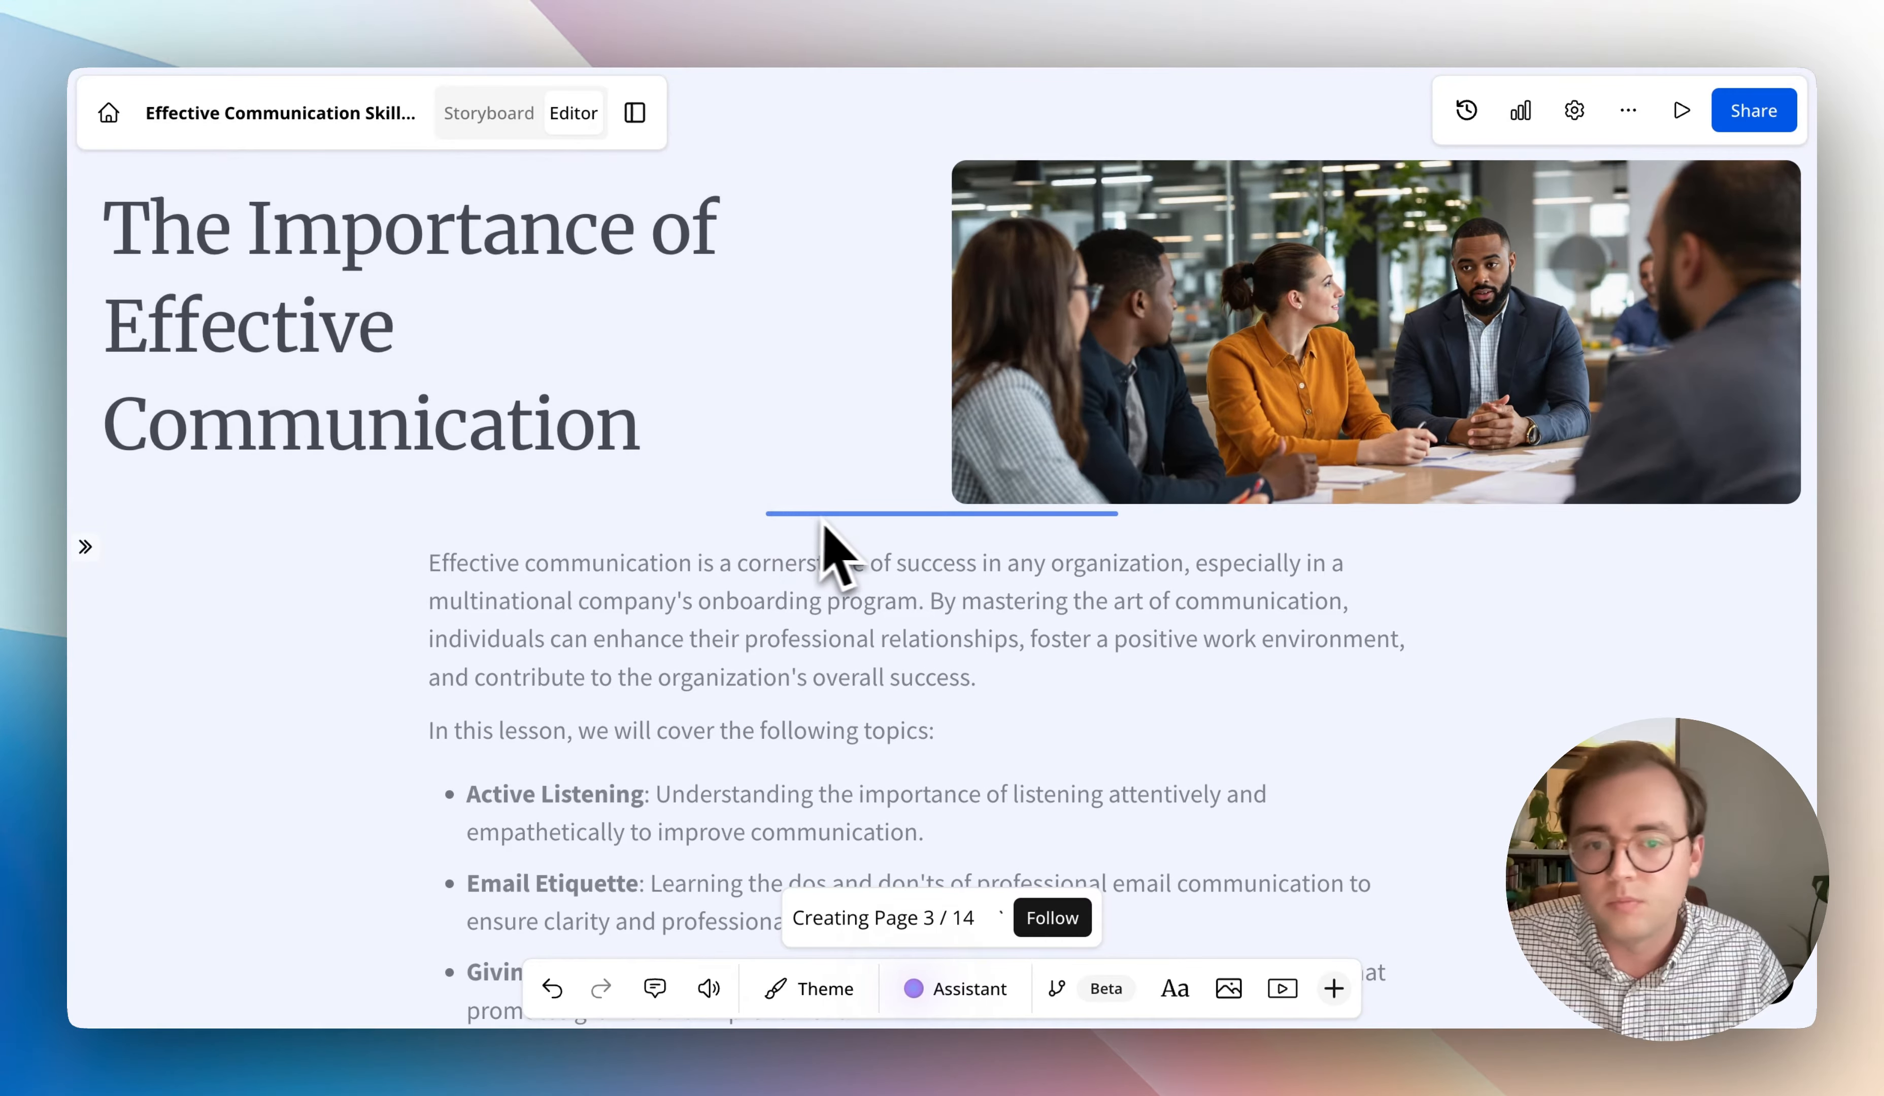
drag(866, 508, 843, 574)
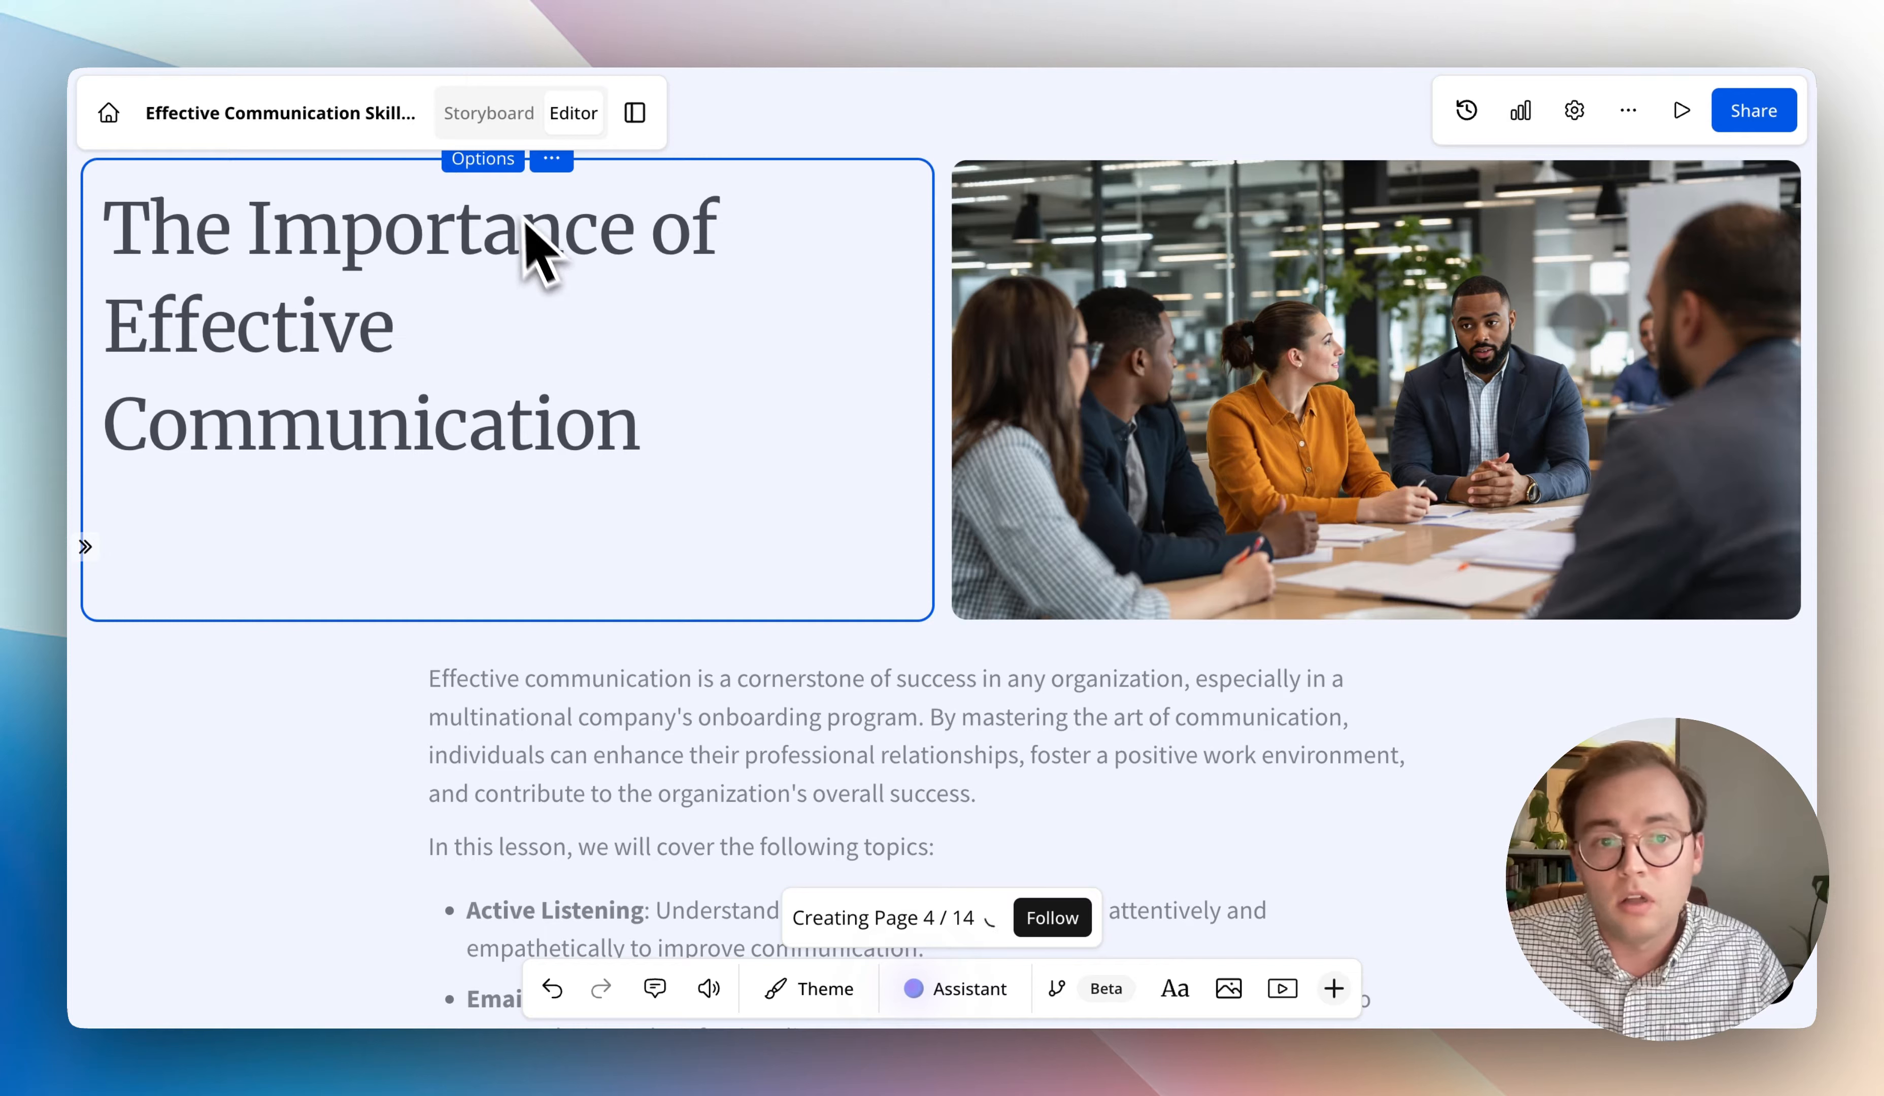
- Set the title tile's background to the Unsplash photo of a misty pine forest
click(486, 159)
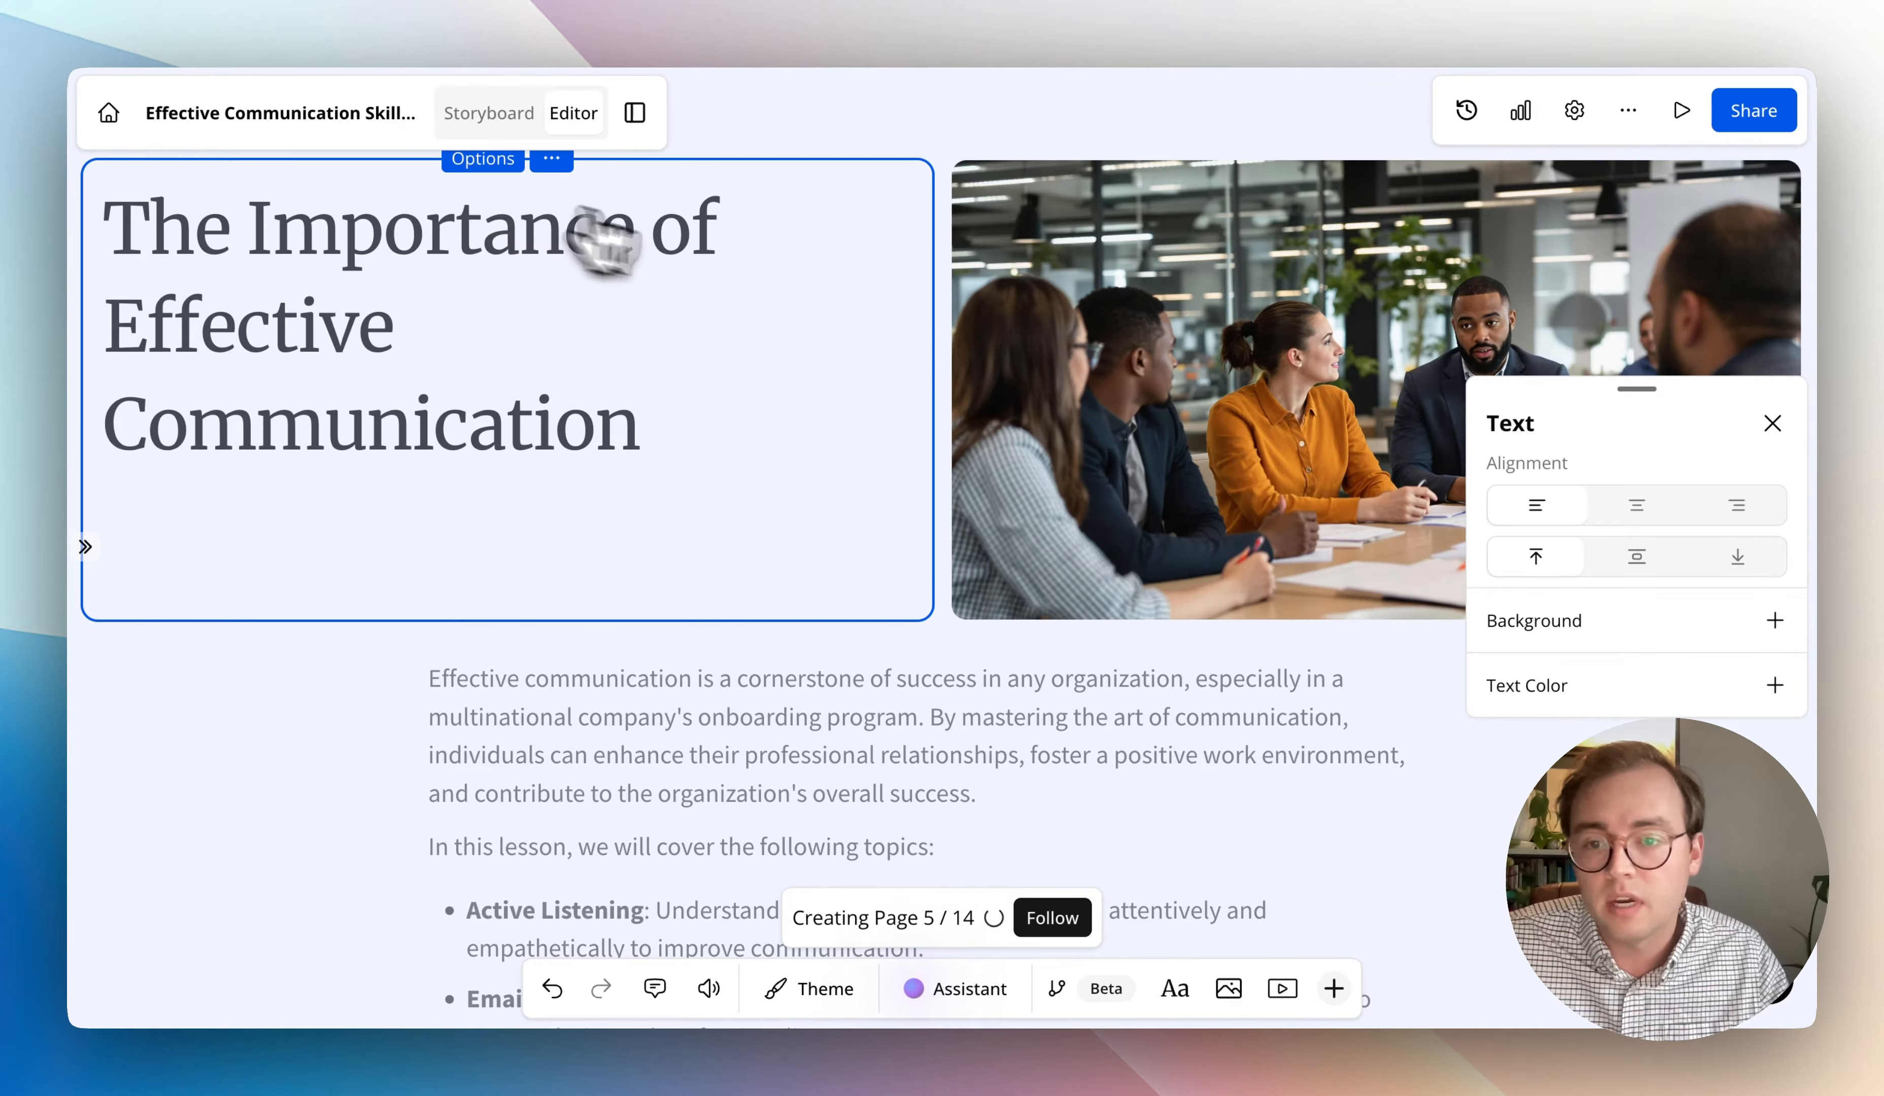
drag(1650, 418, 1280, 263)
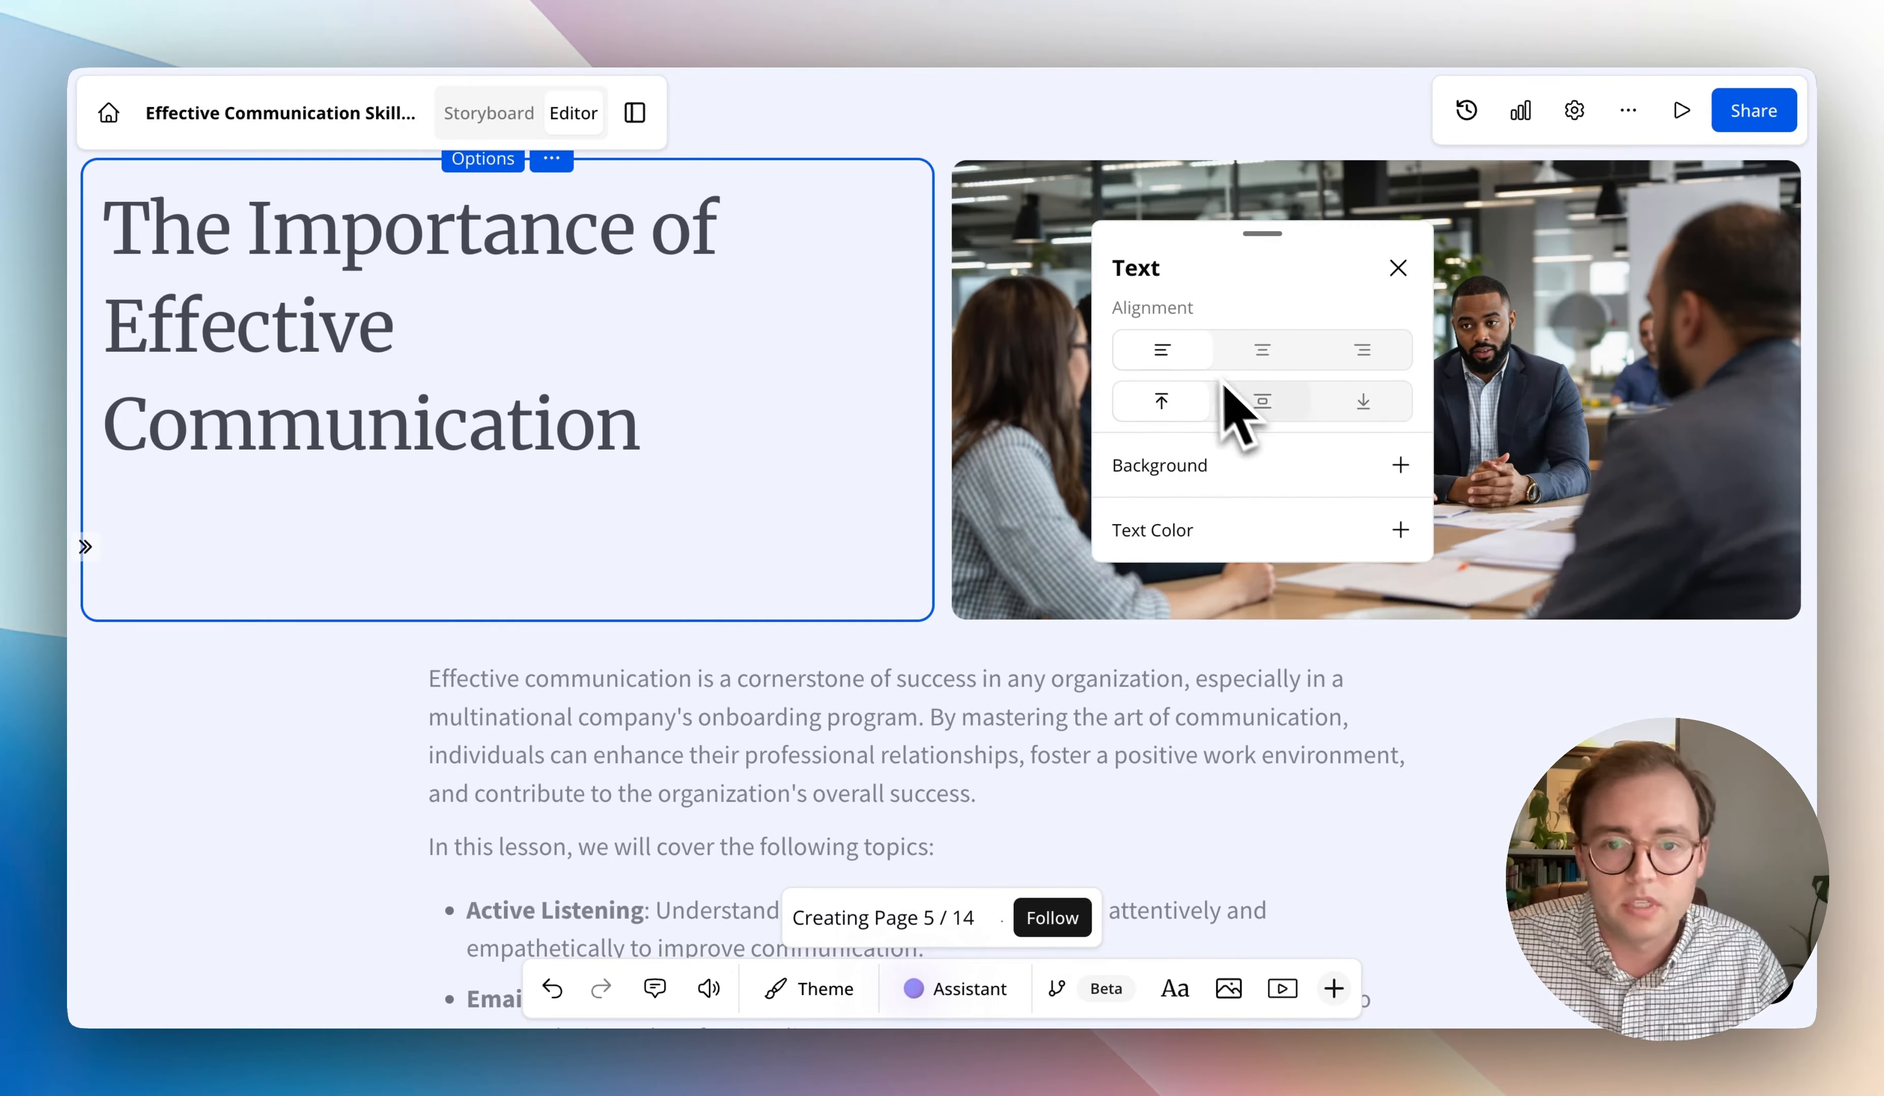
click(1351, 470)
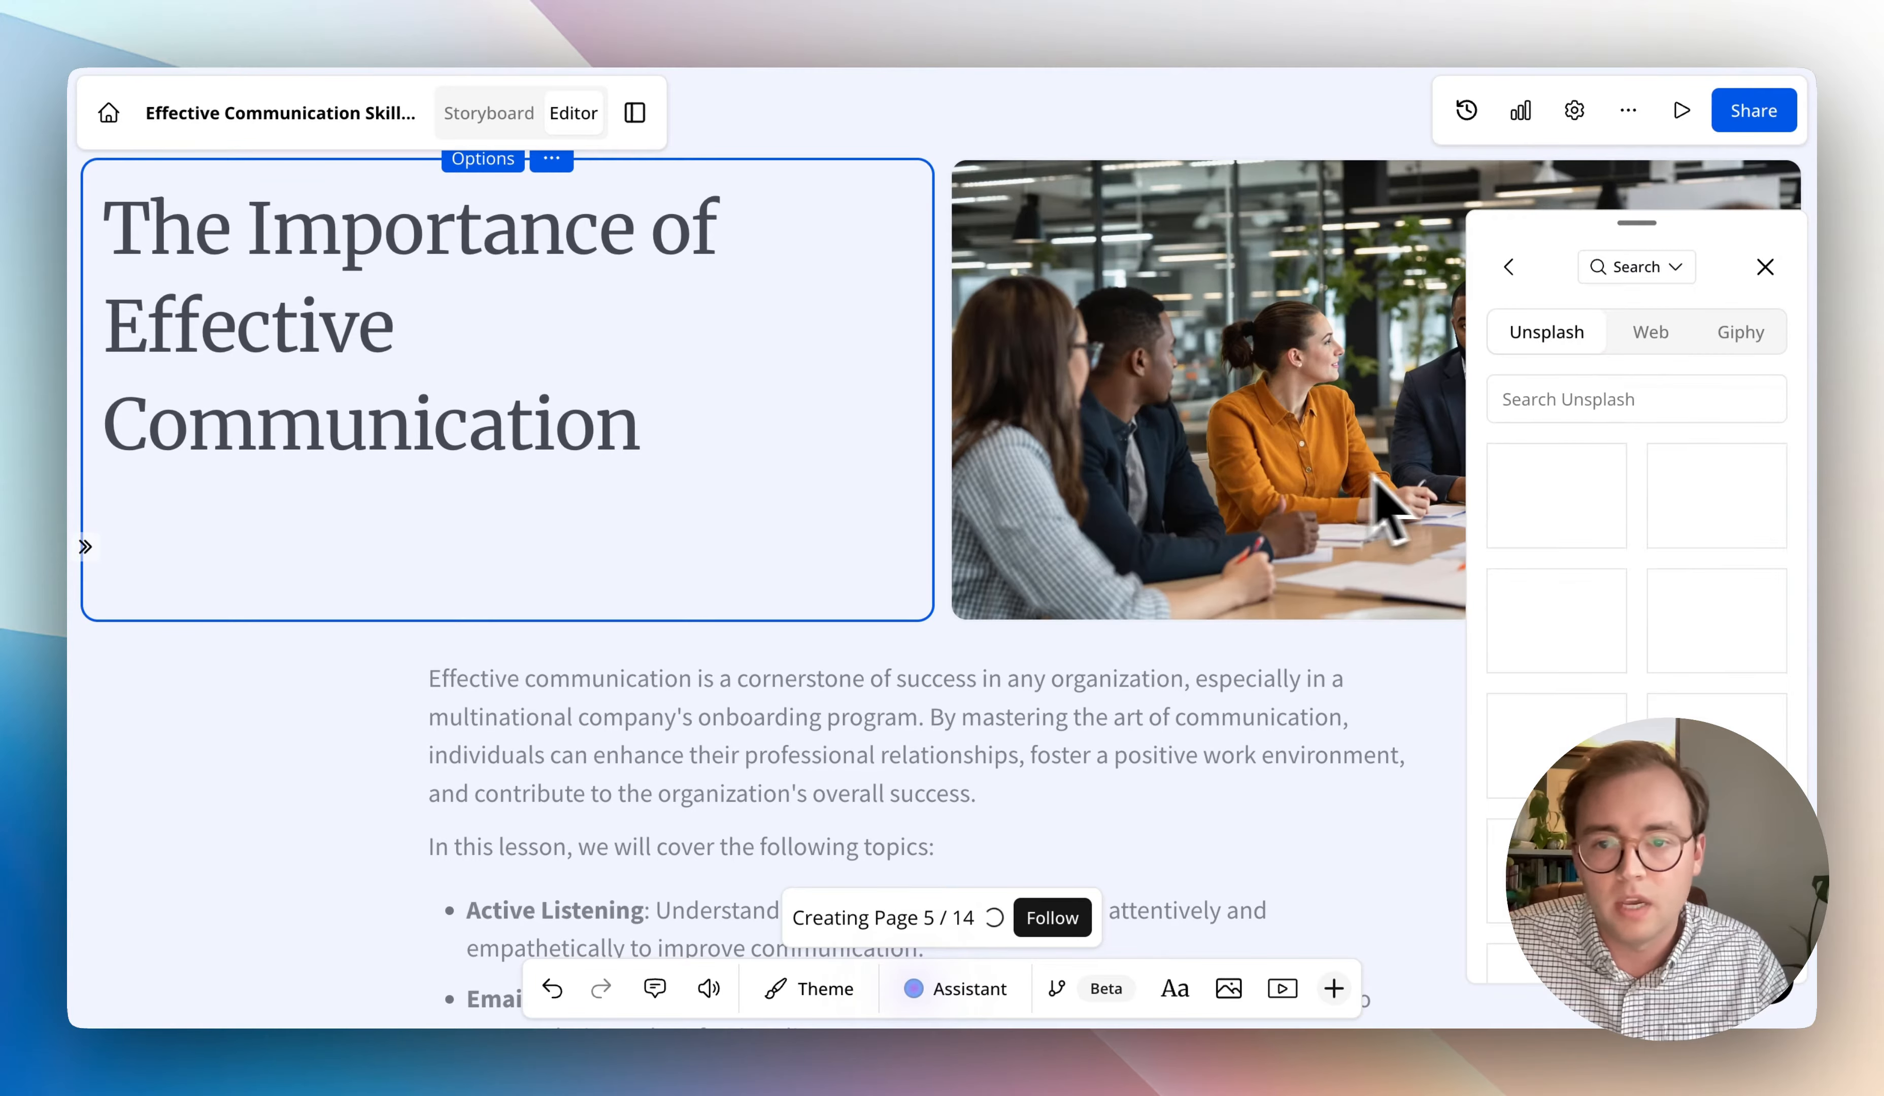
click(1720, 527)
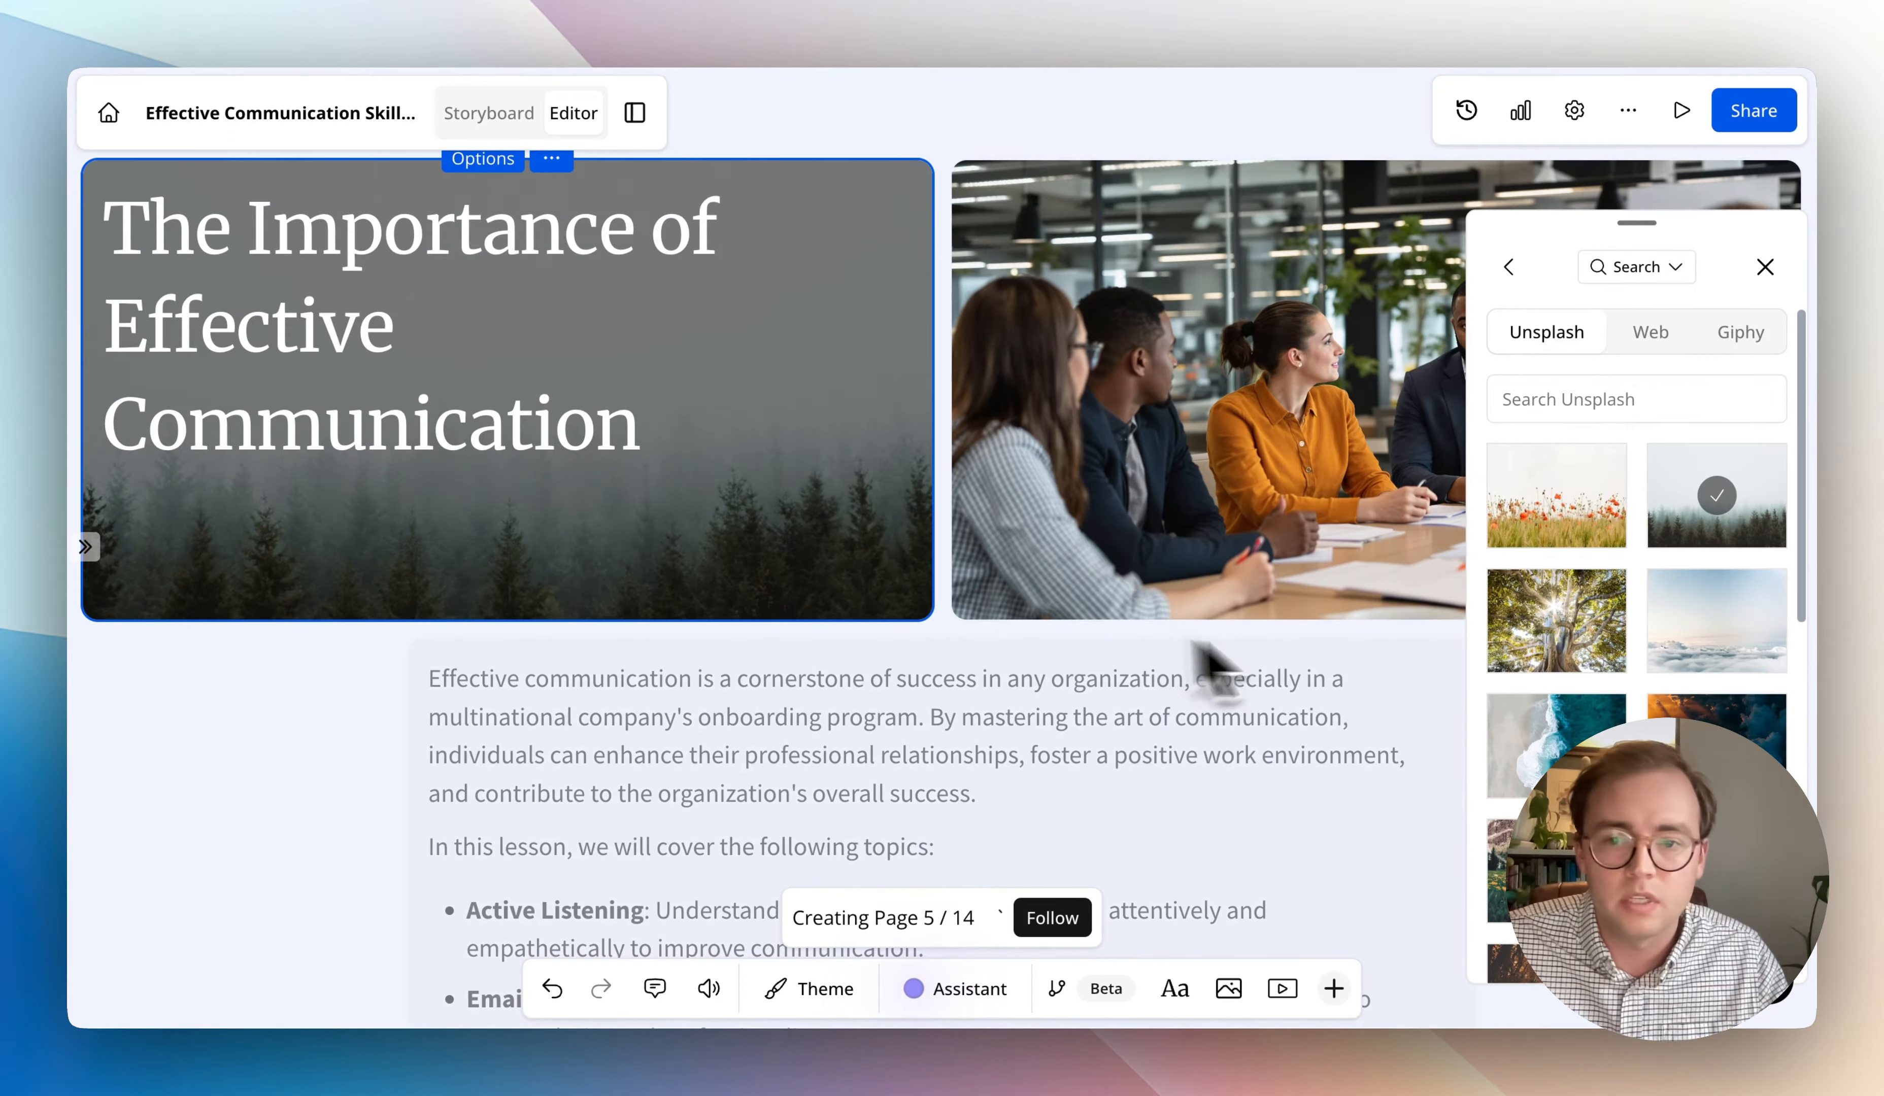
click(1765, 268)
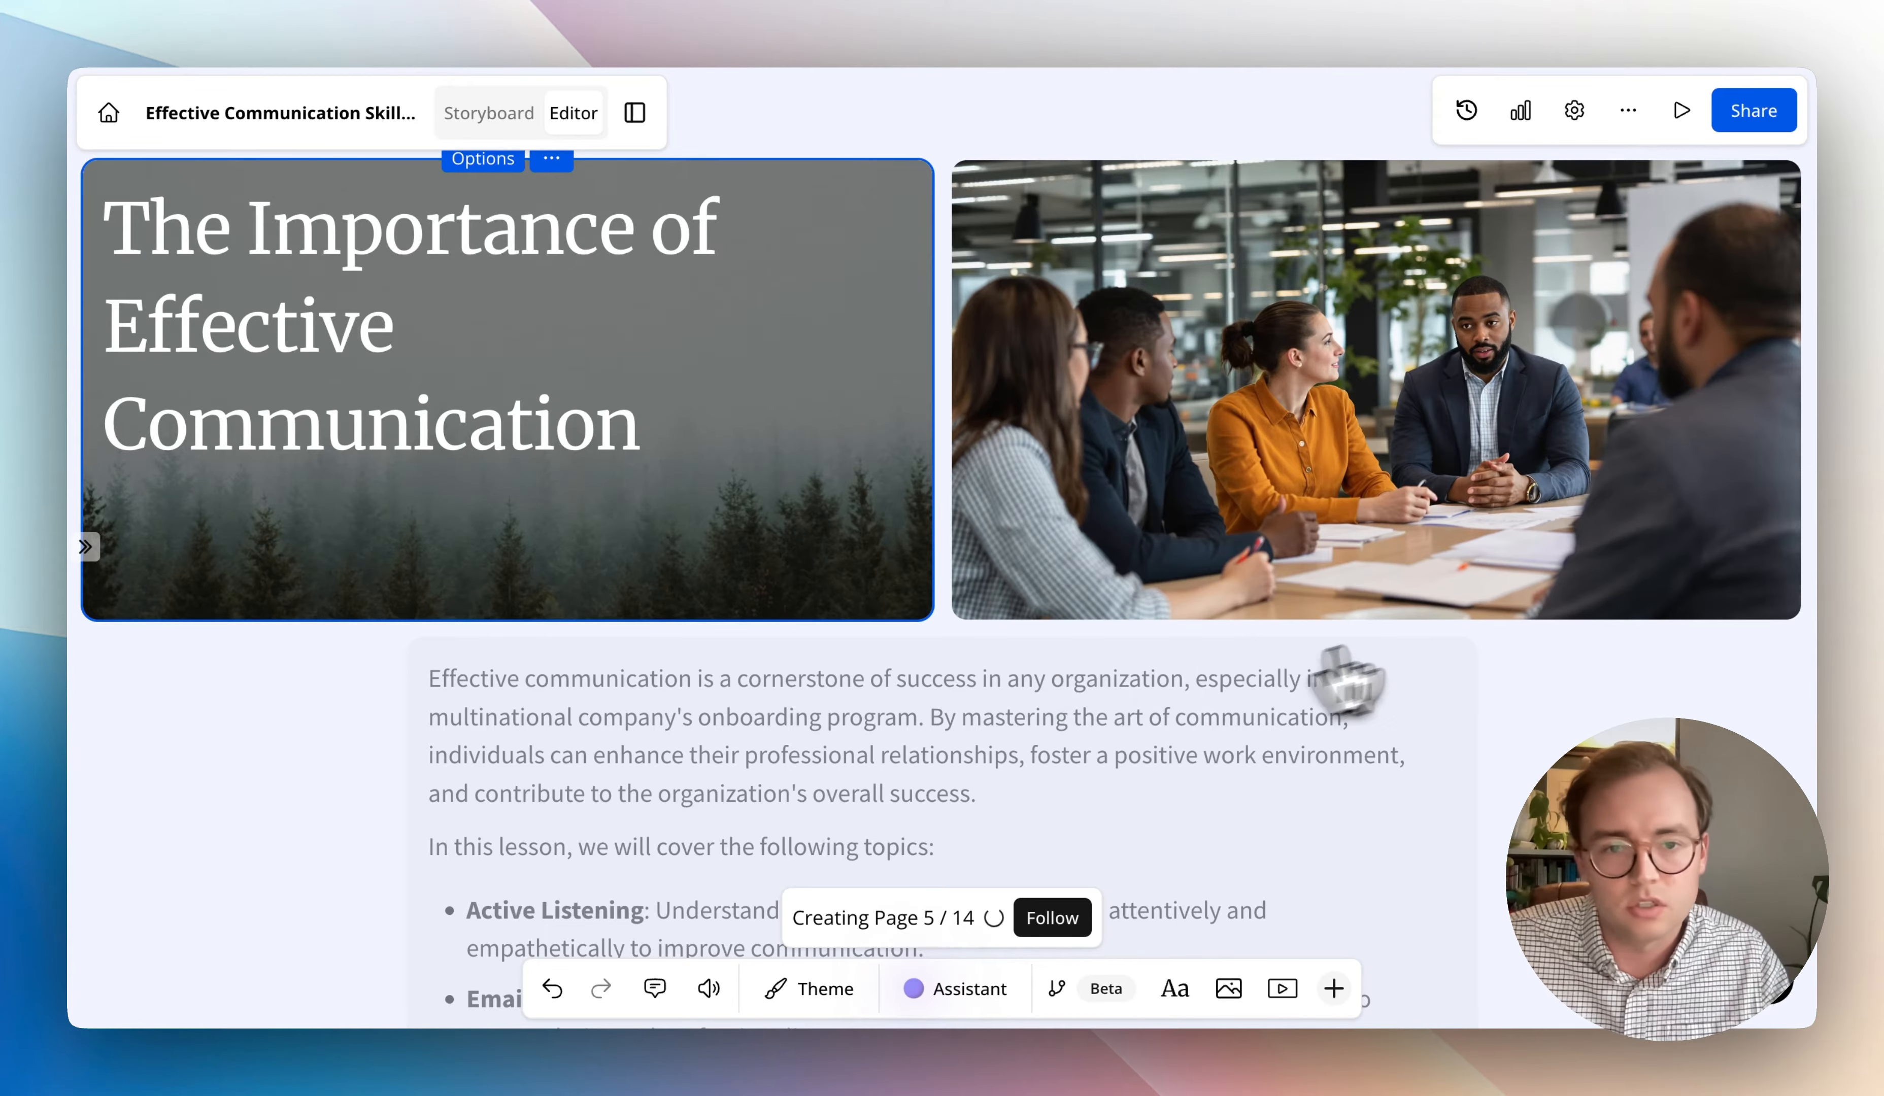
- Widen the title tile relative to the meeting image and slightly increase the height of their row
drag(944, 534, 1128, 533)
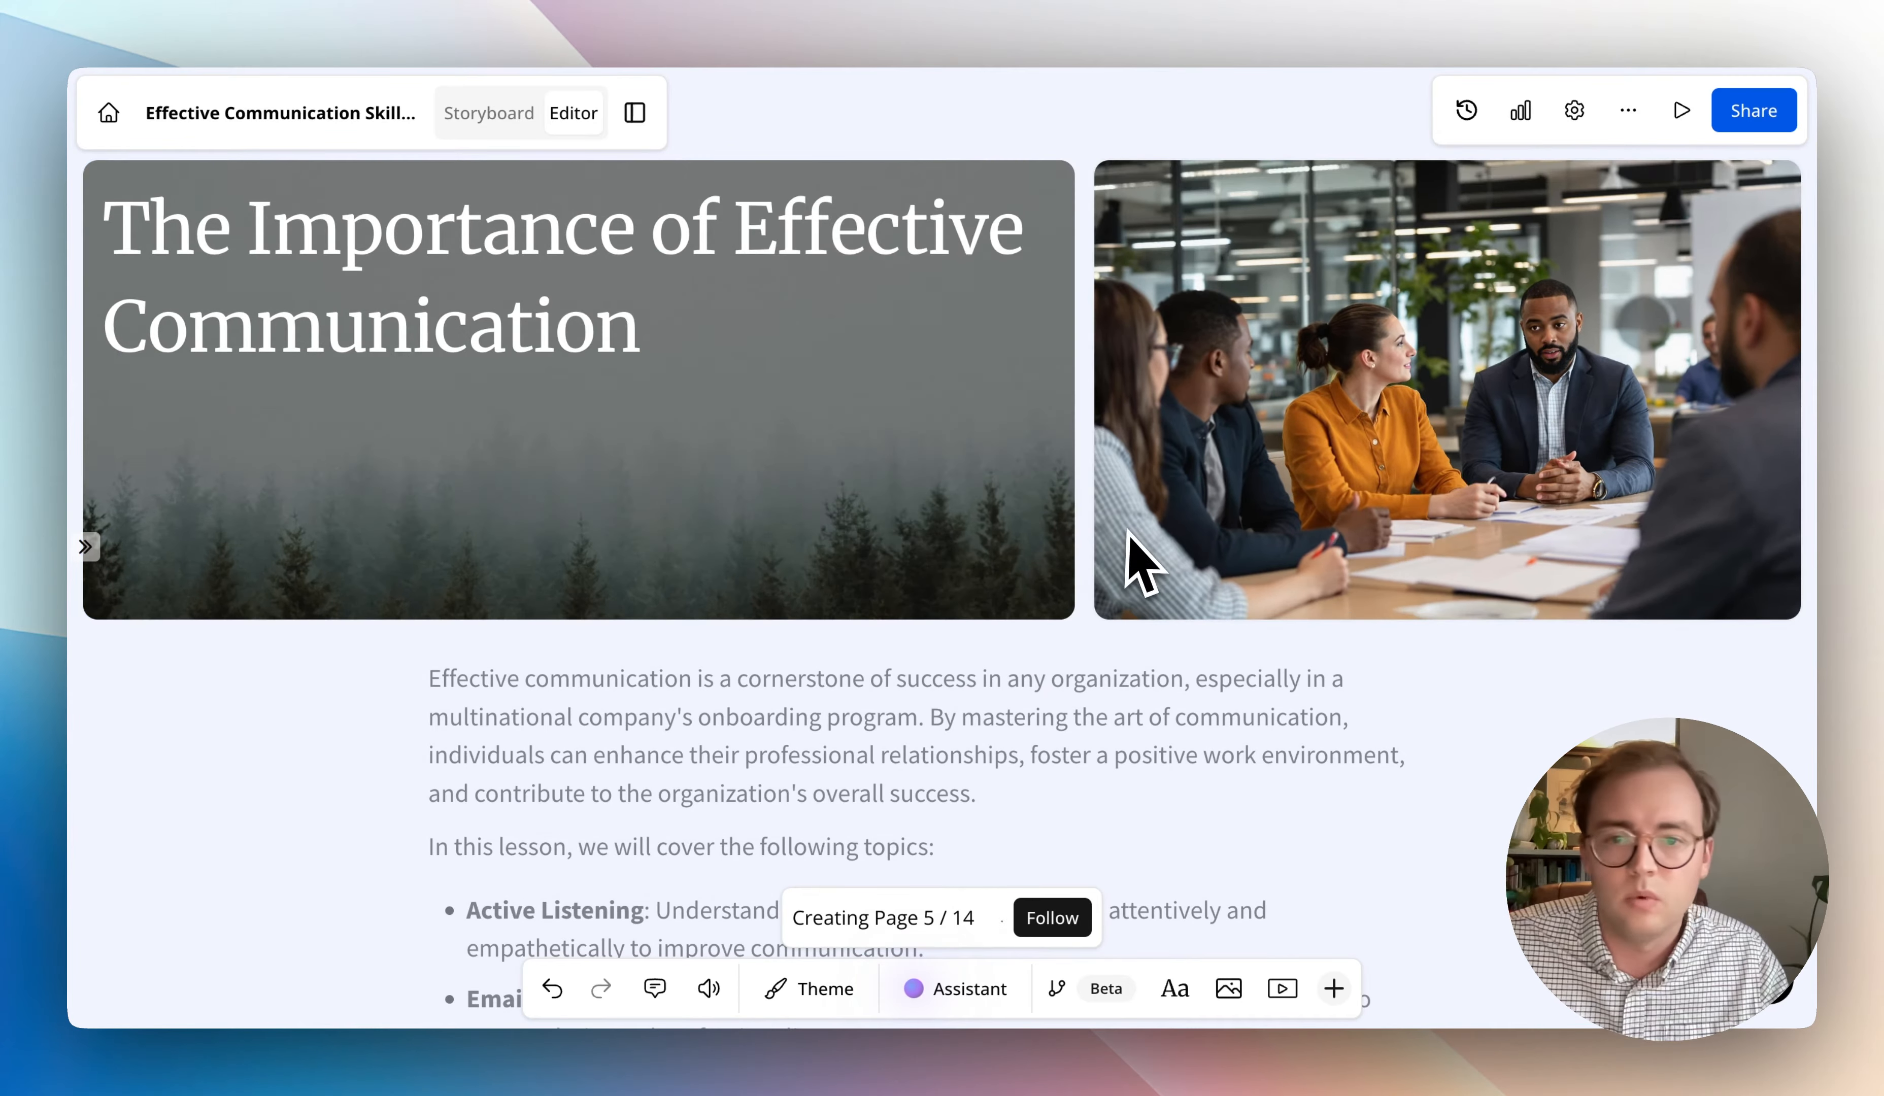
drag(1126, 612, 1118, 669)
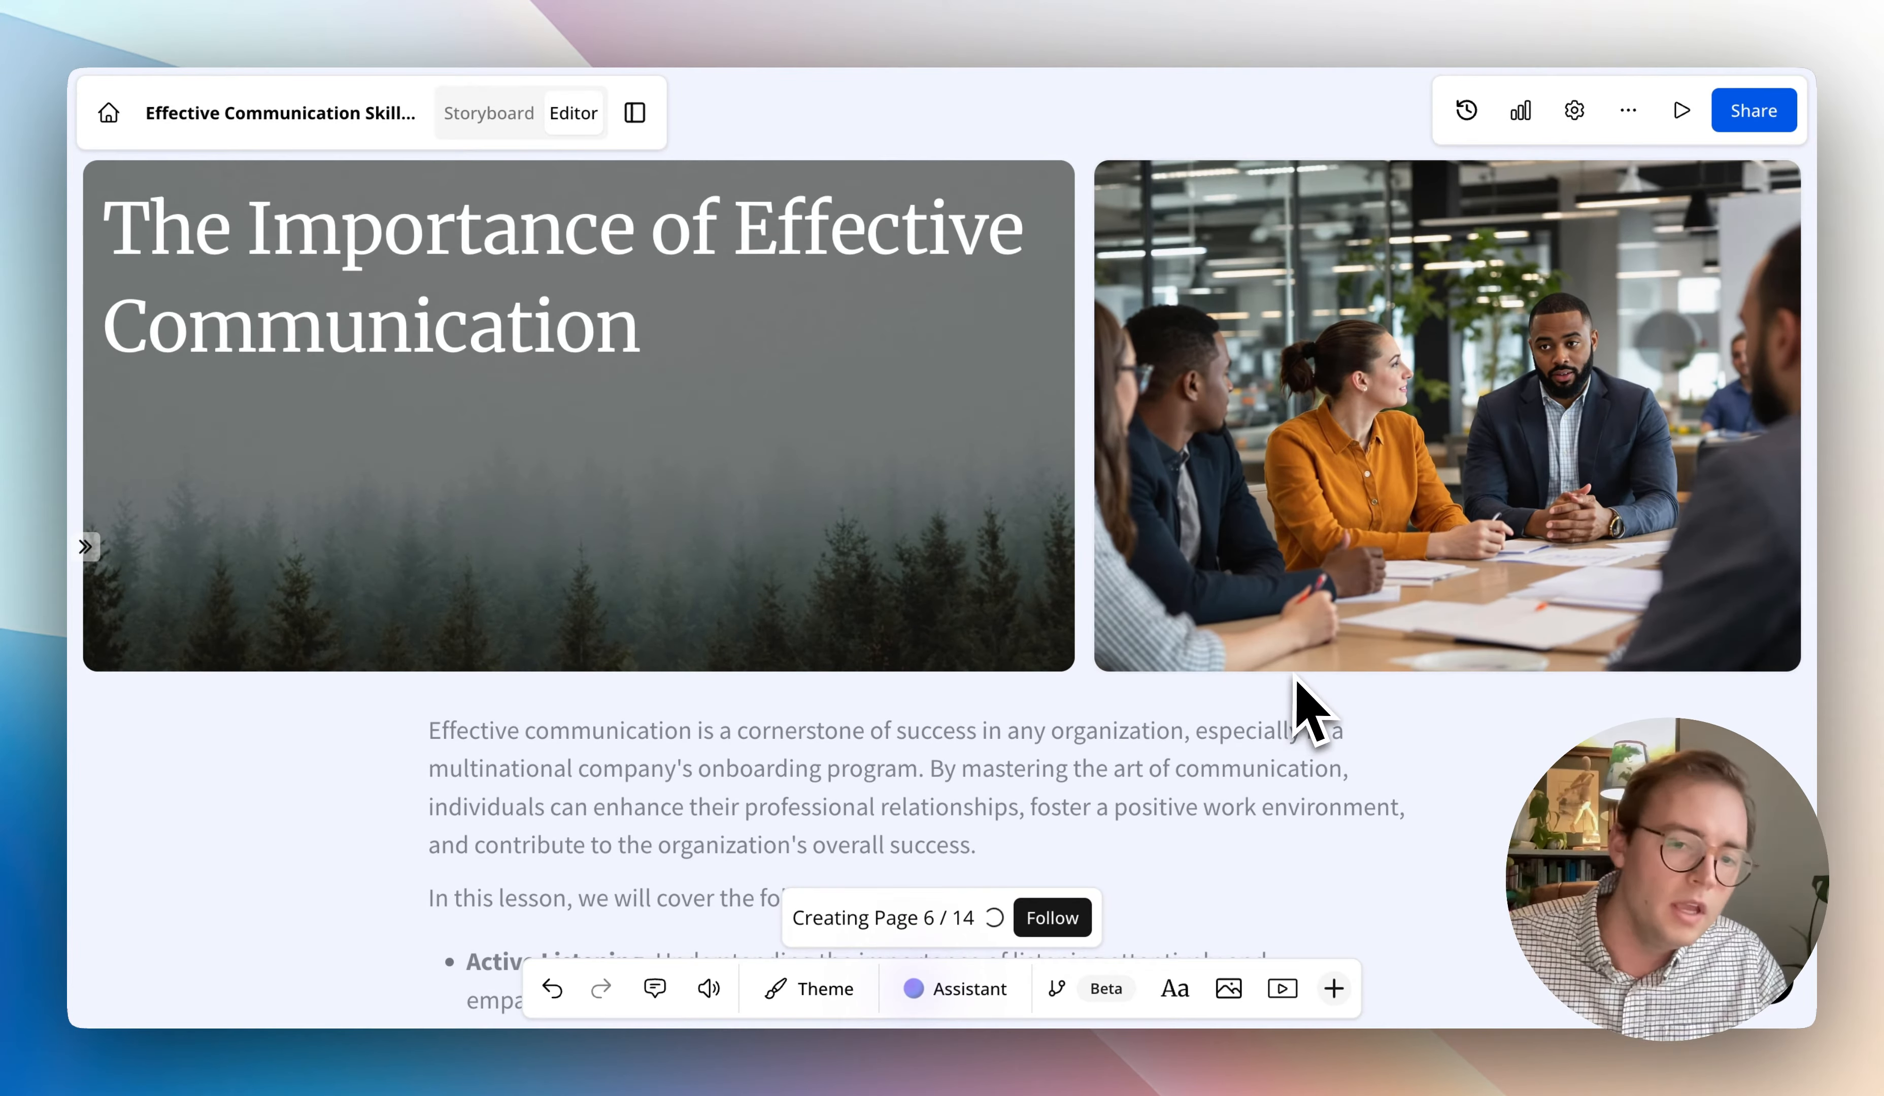
scroll(1206, 840, down, 1)
scroll(1213, 889, down, 1)
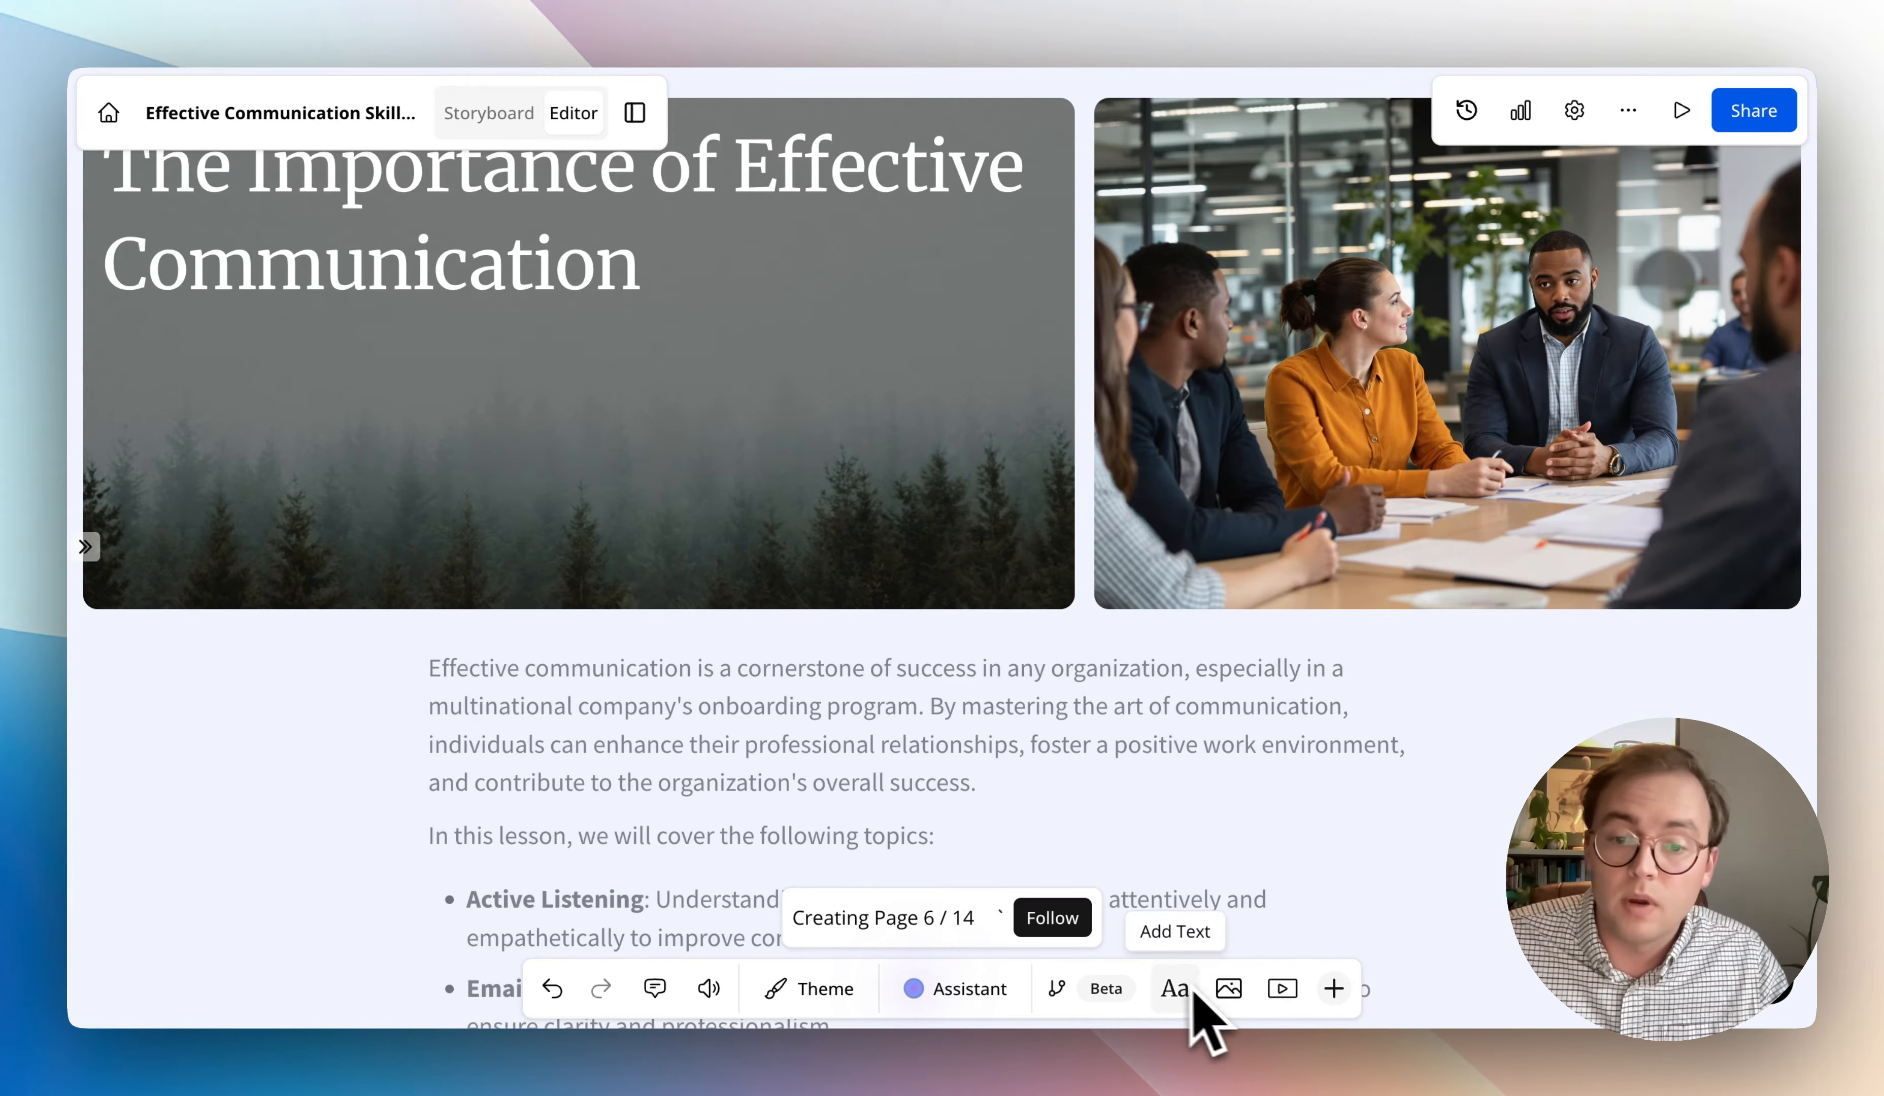
- Insert an Accordion tile between the title row and the introductory text
click(1333, 989)
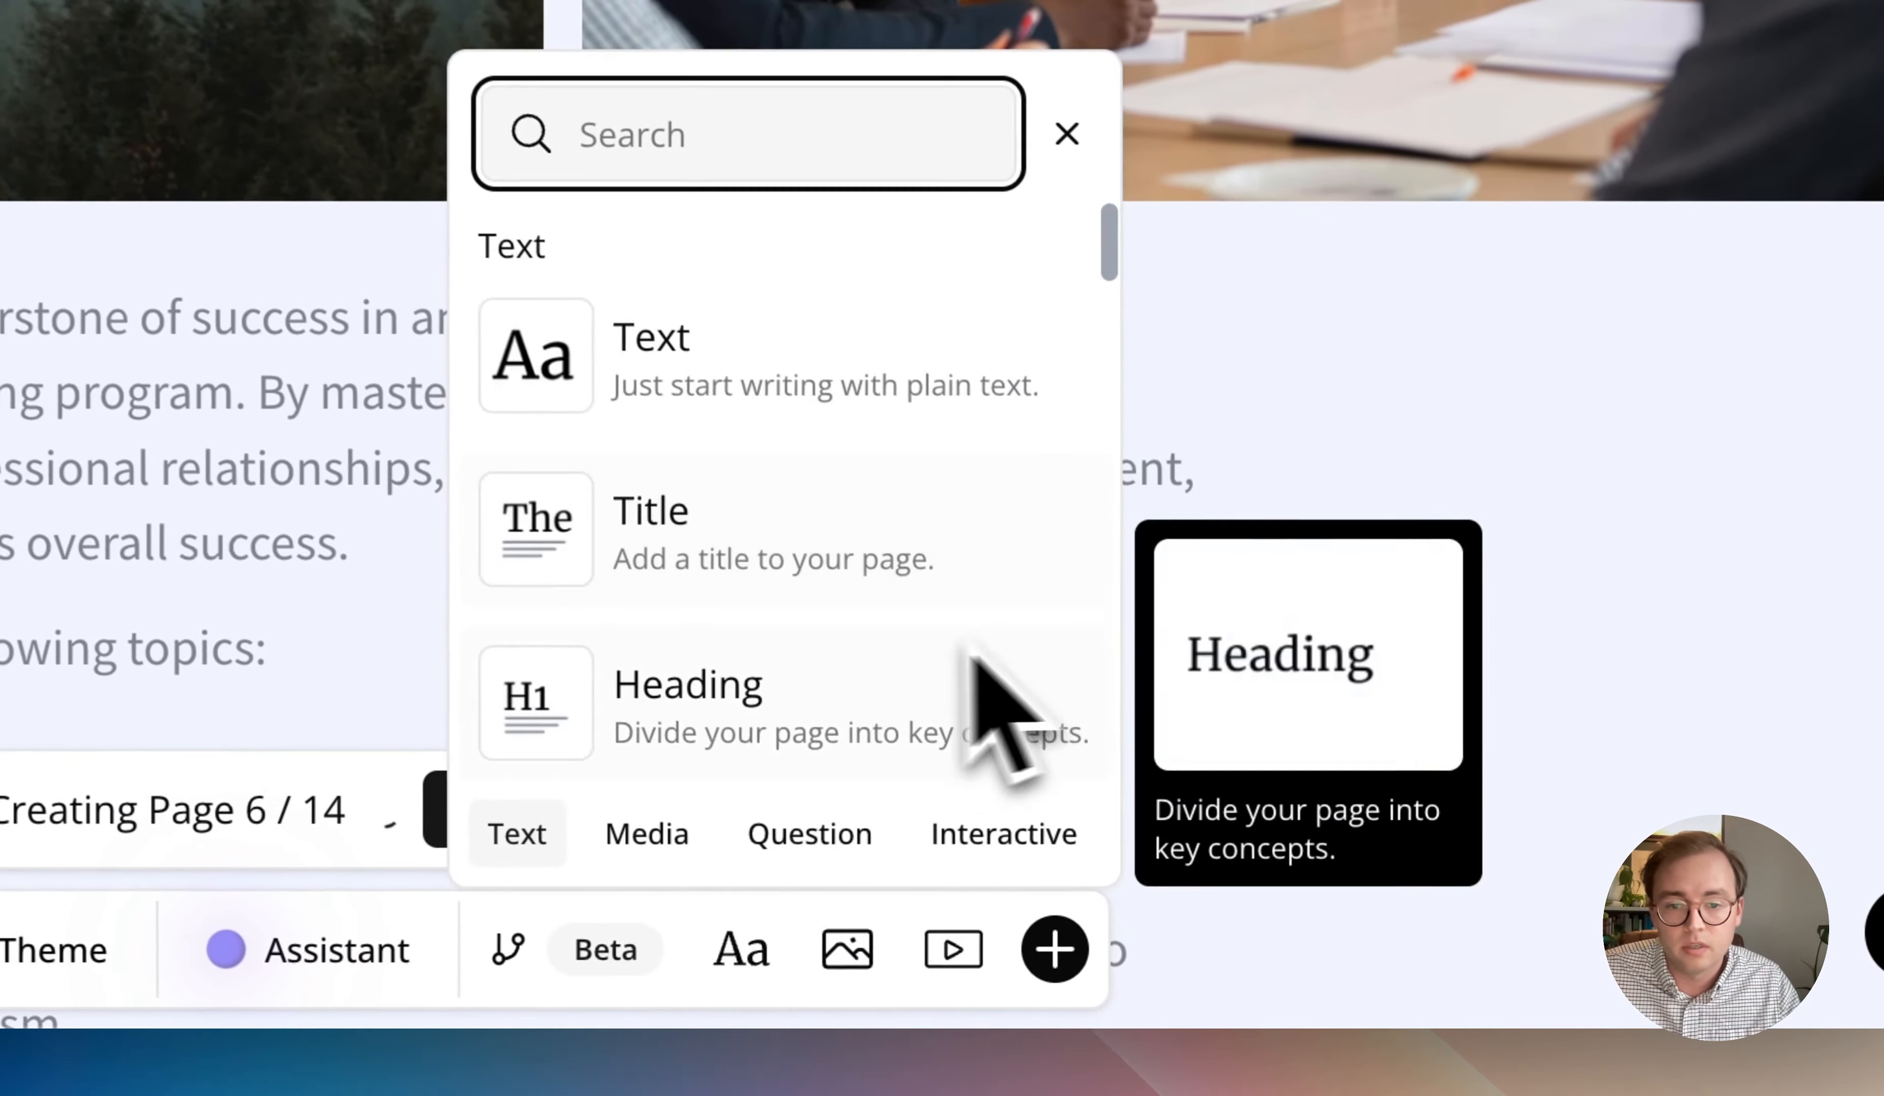
scroll(972, 659, down, 10)
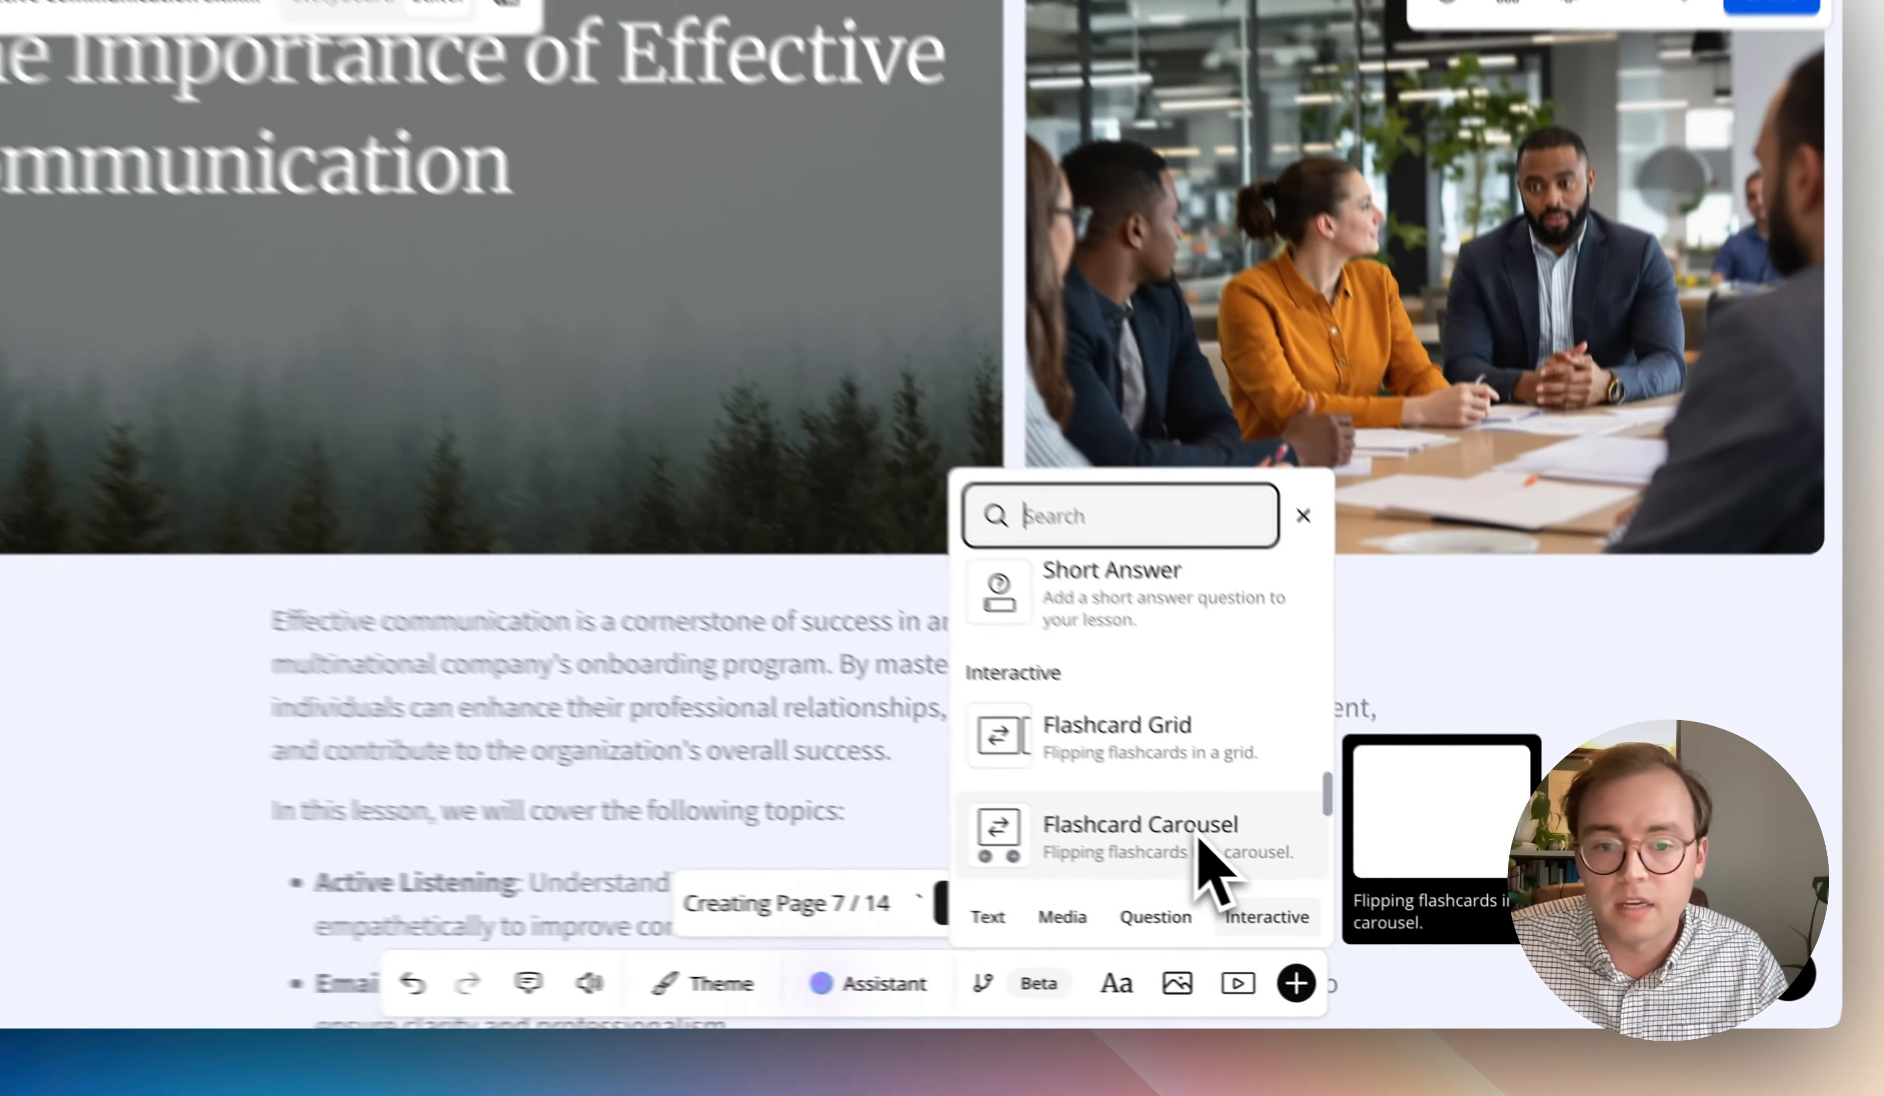
scroll(864, 707, down, 3)
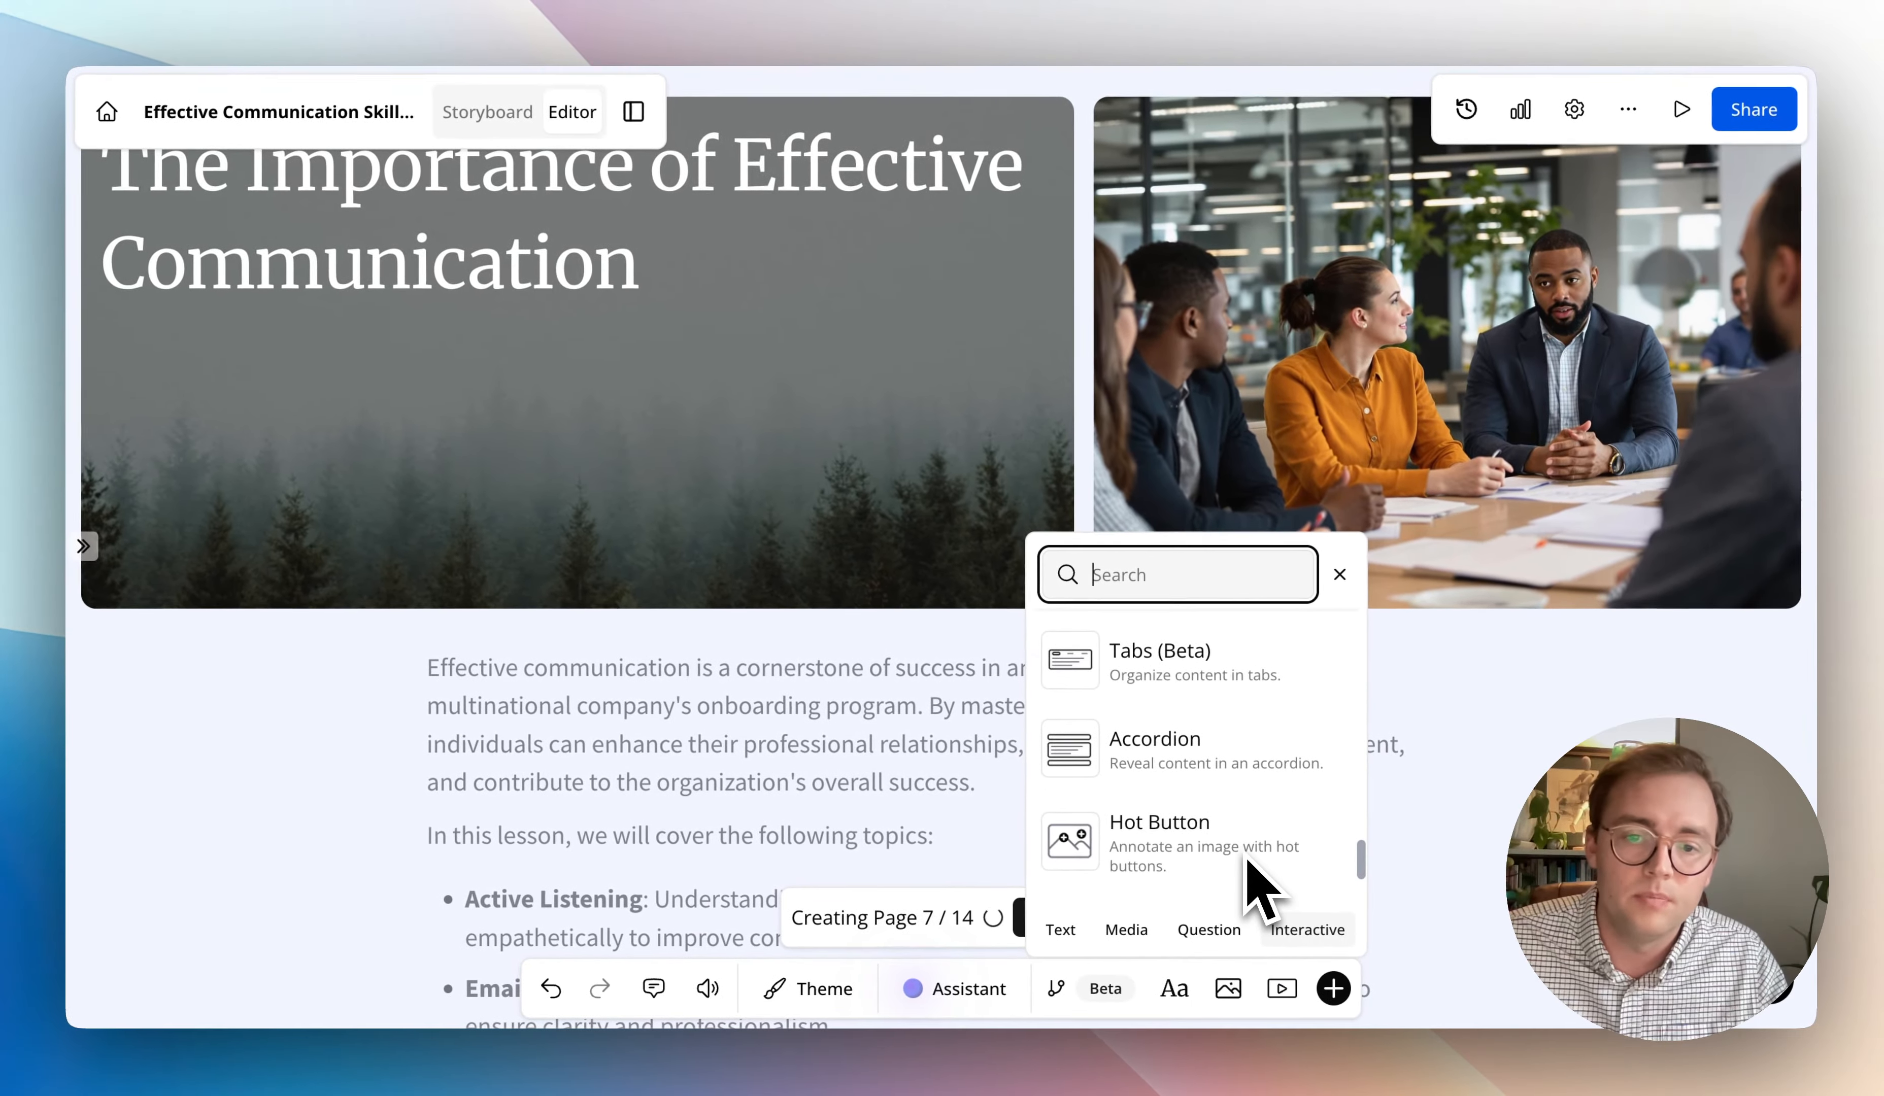
drag(1241, 735, 959, 673)
scroll(875, 740, down, 1)
click(900, 619)
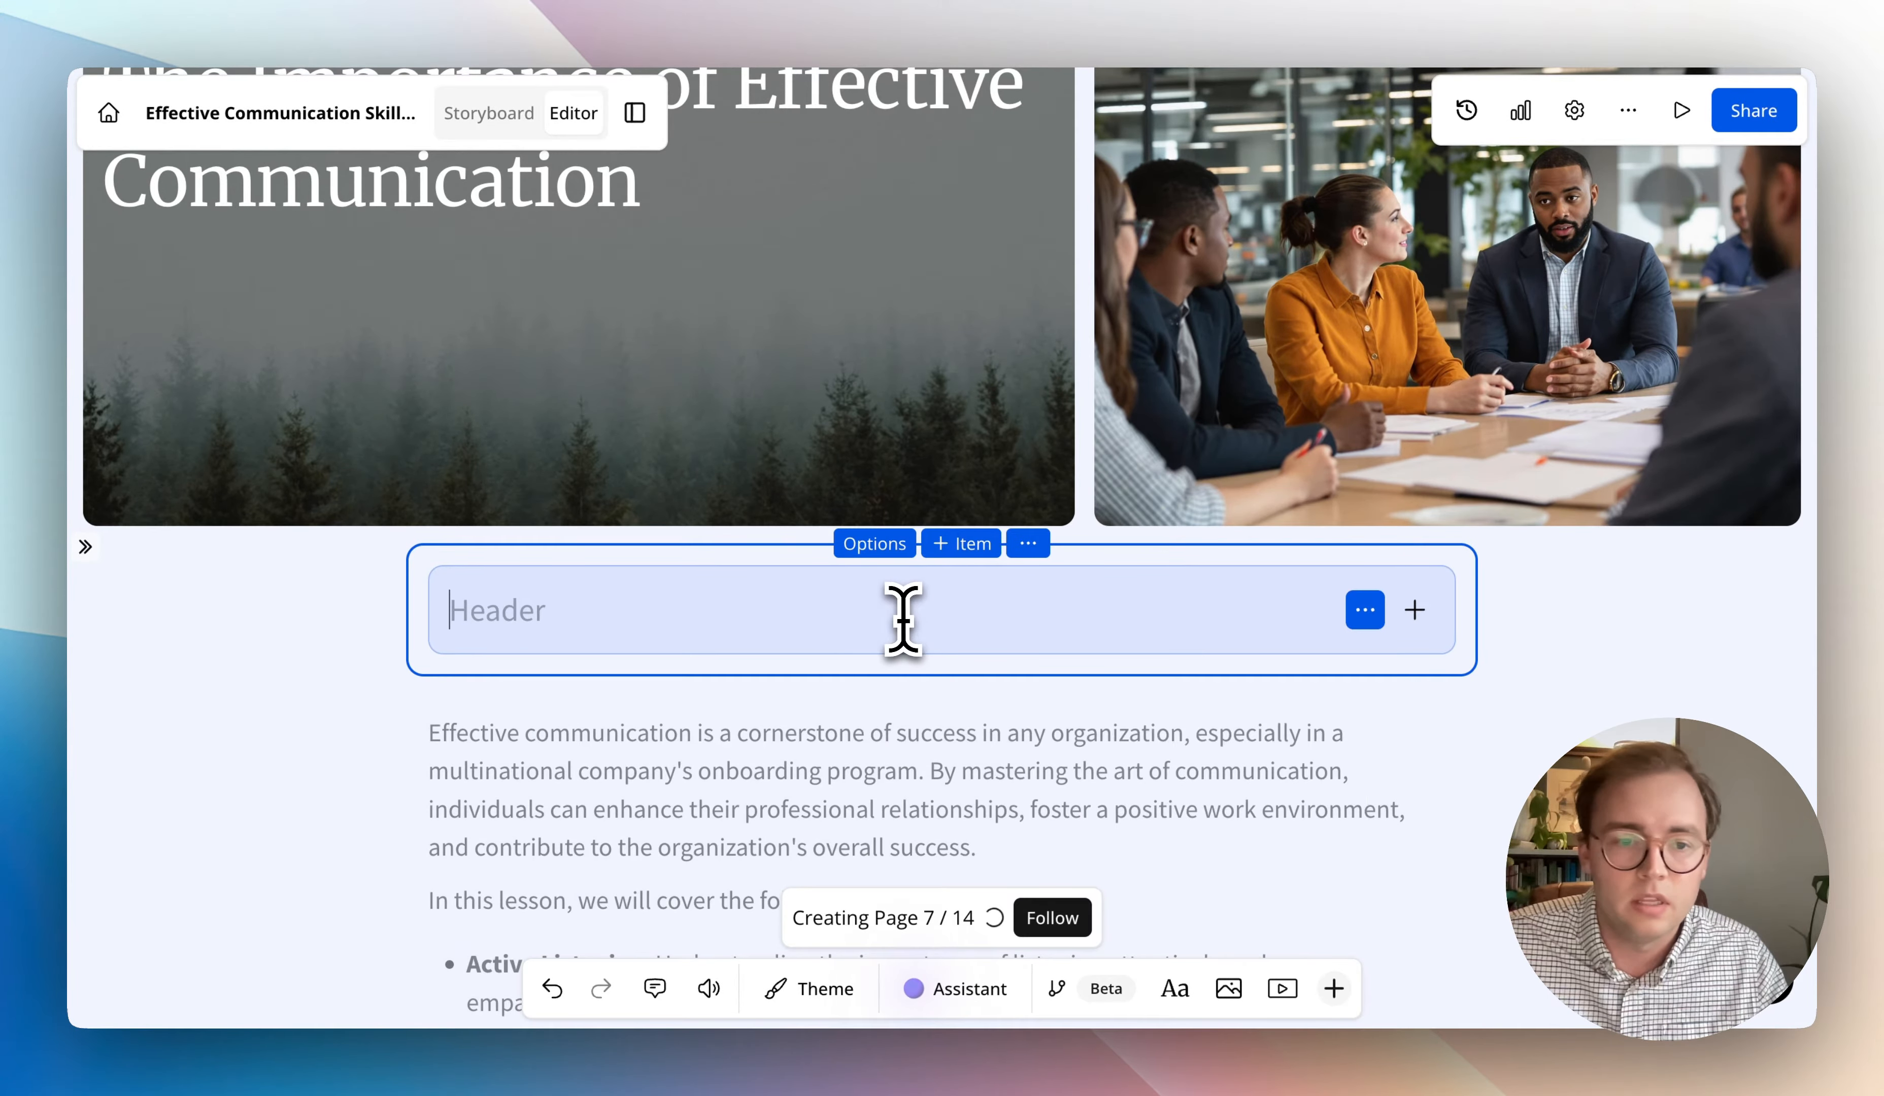
- Enter "s" as the accordion's first header and add two more items, each headed "w"
text(S)
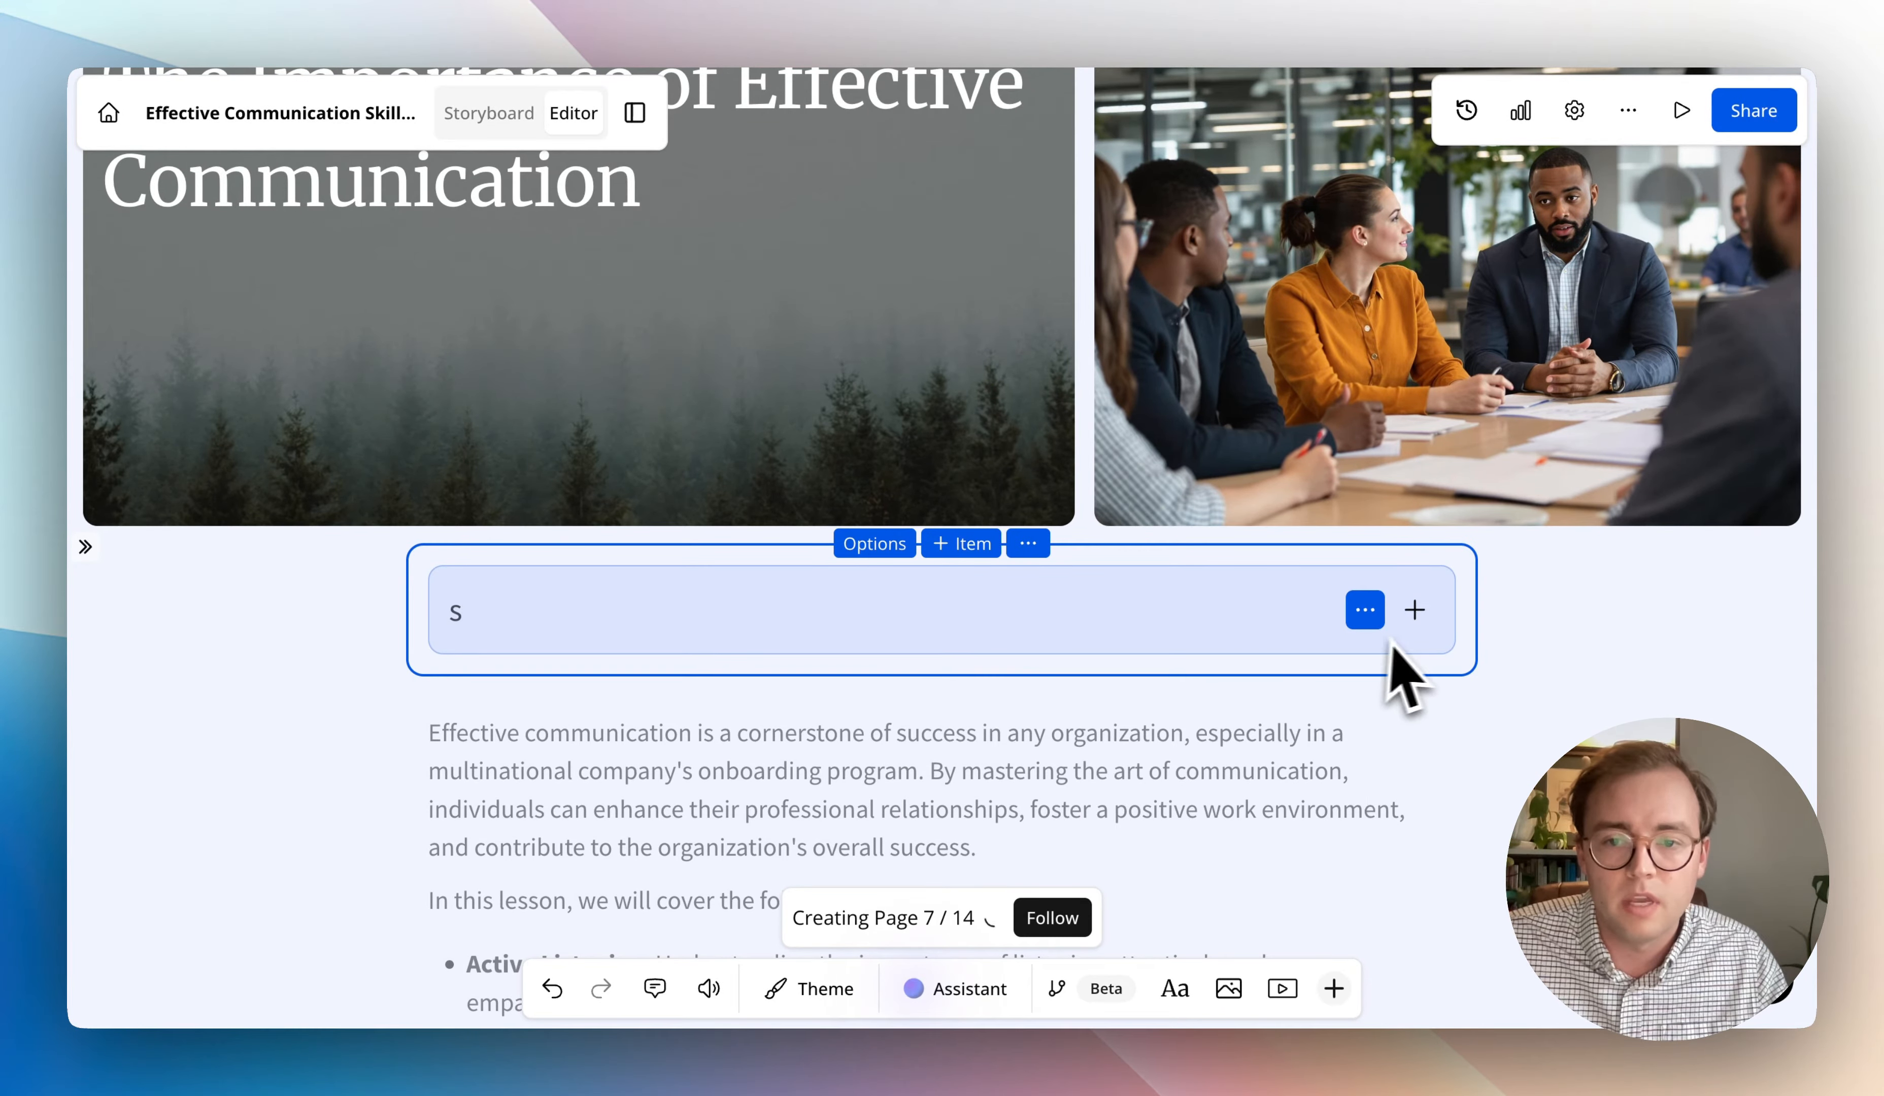
click(972, 548)
click(971, 548)
click(990, 723)
text(w)
click(952, 791)
text(w)
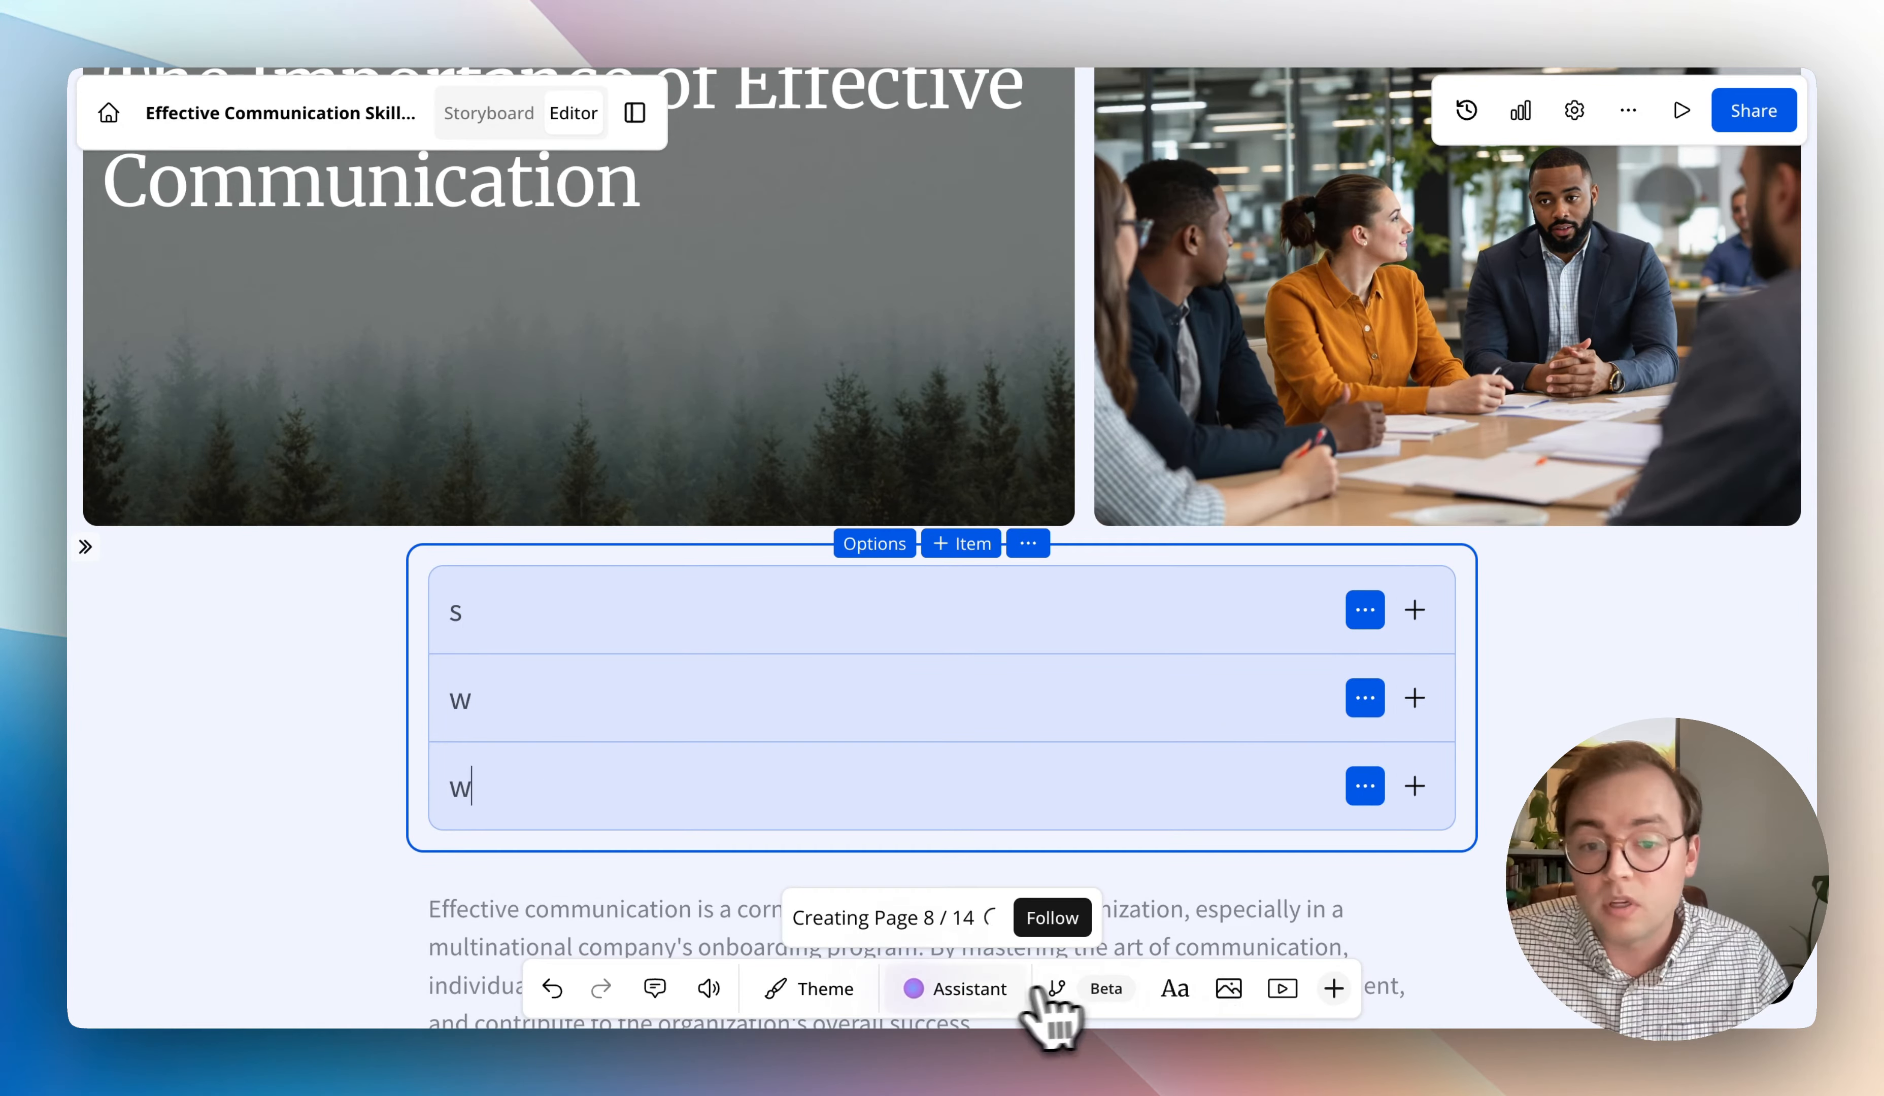
- Have the Assistant edit the introductory text tile with the prompt "convert this text tile into an accordion" and keep the result
click(971, 993)
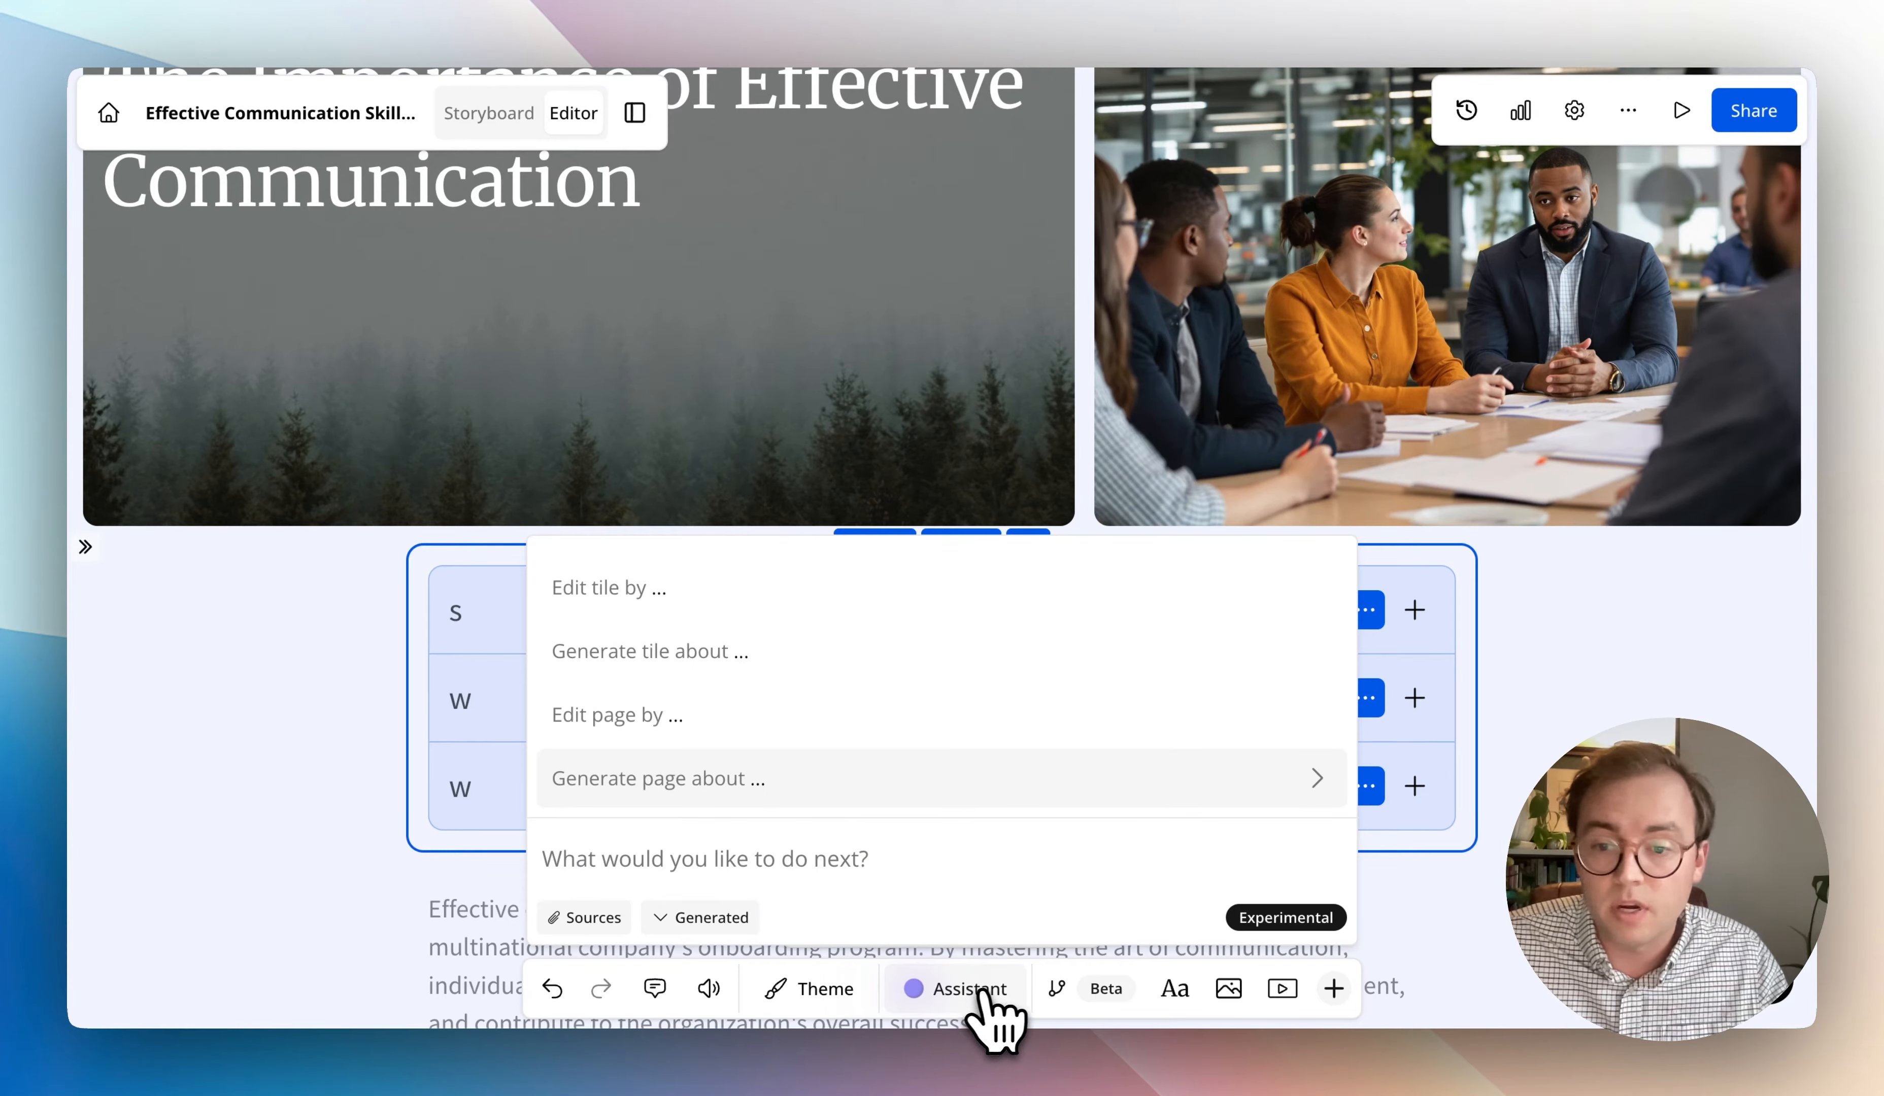
click(1585, 714)
scroll(1304, 894, down, 5)
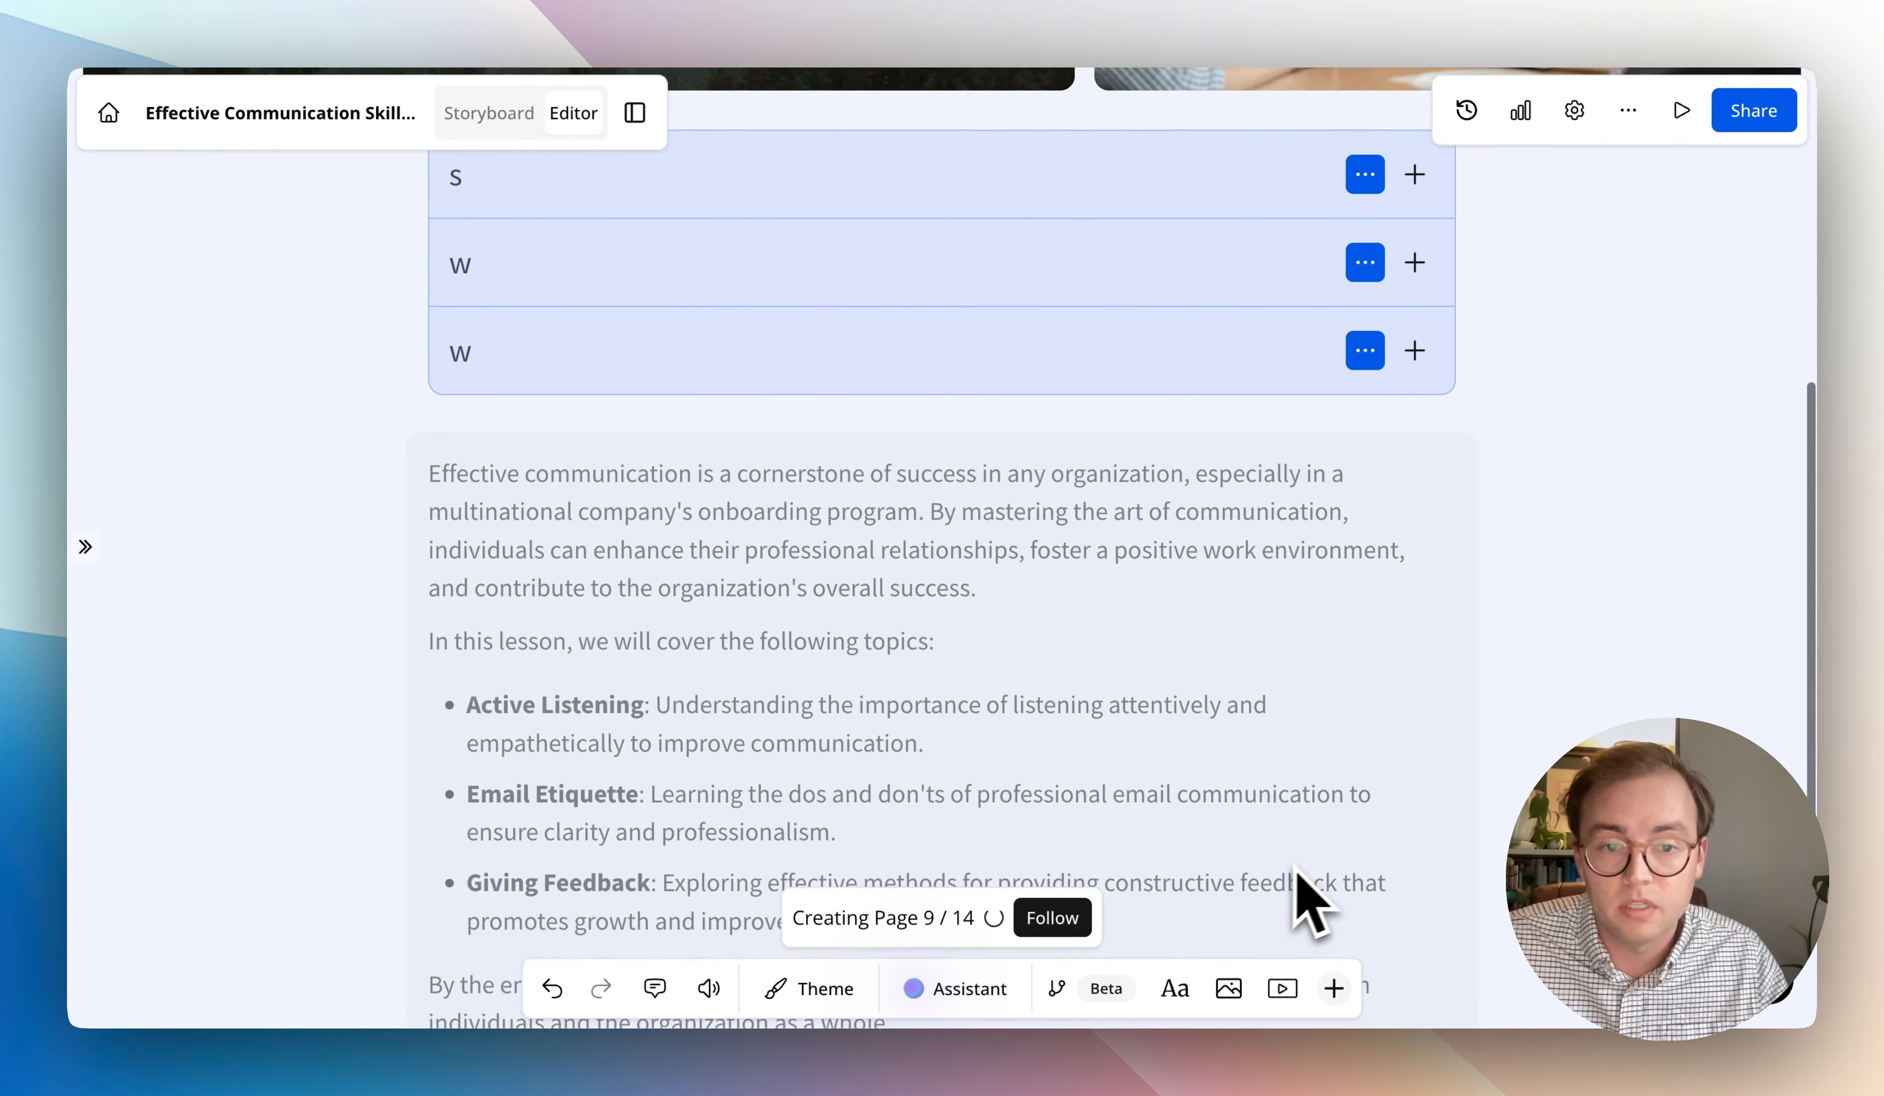
scroll(1310, 908, down, 3)
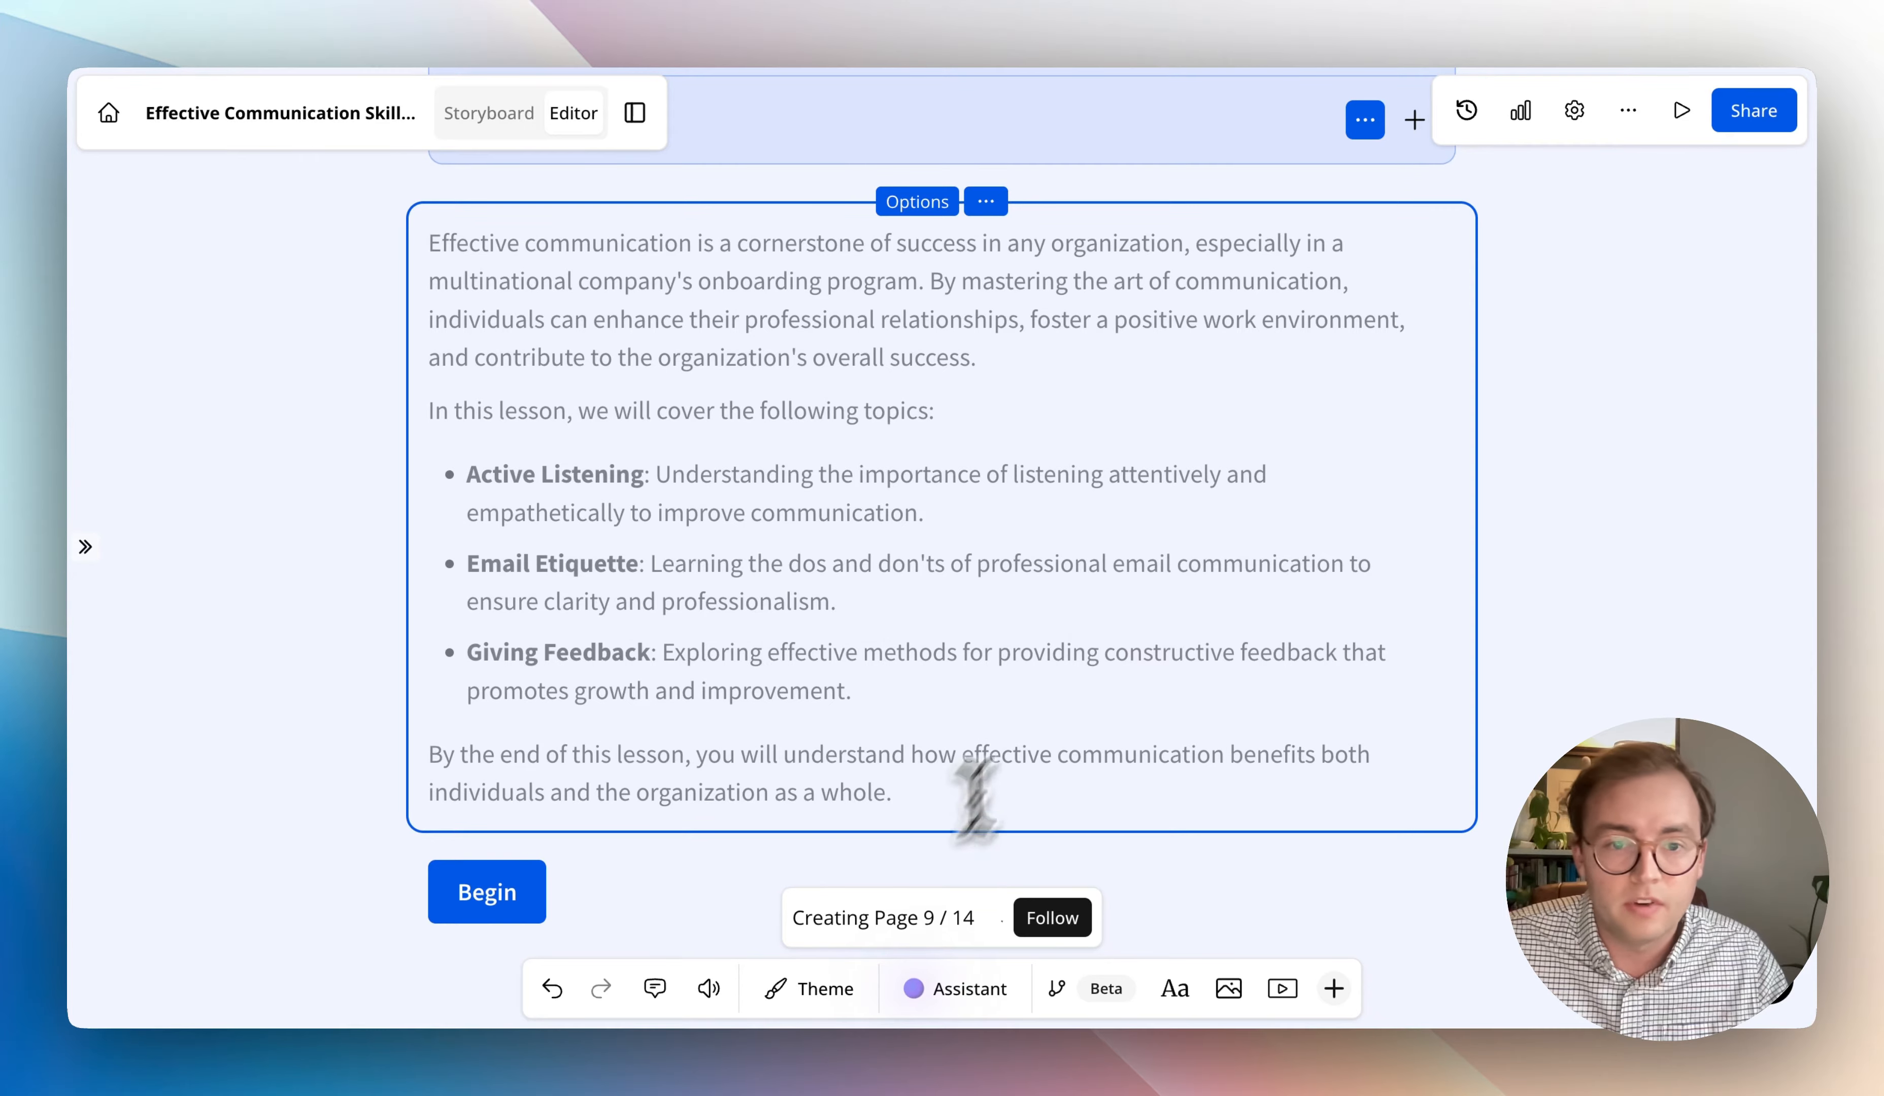
click(917, 992)
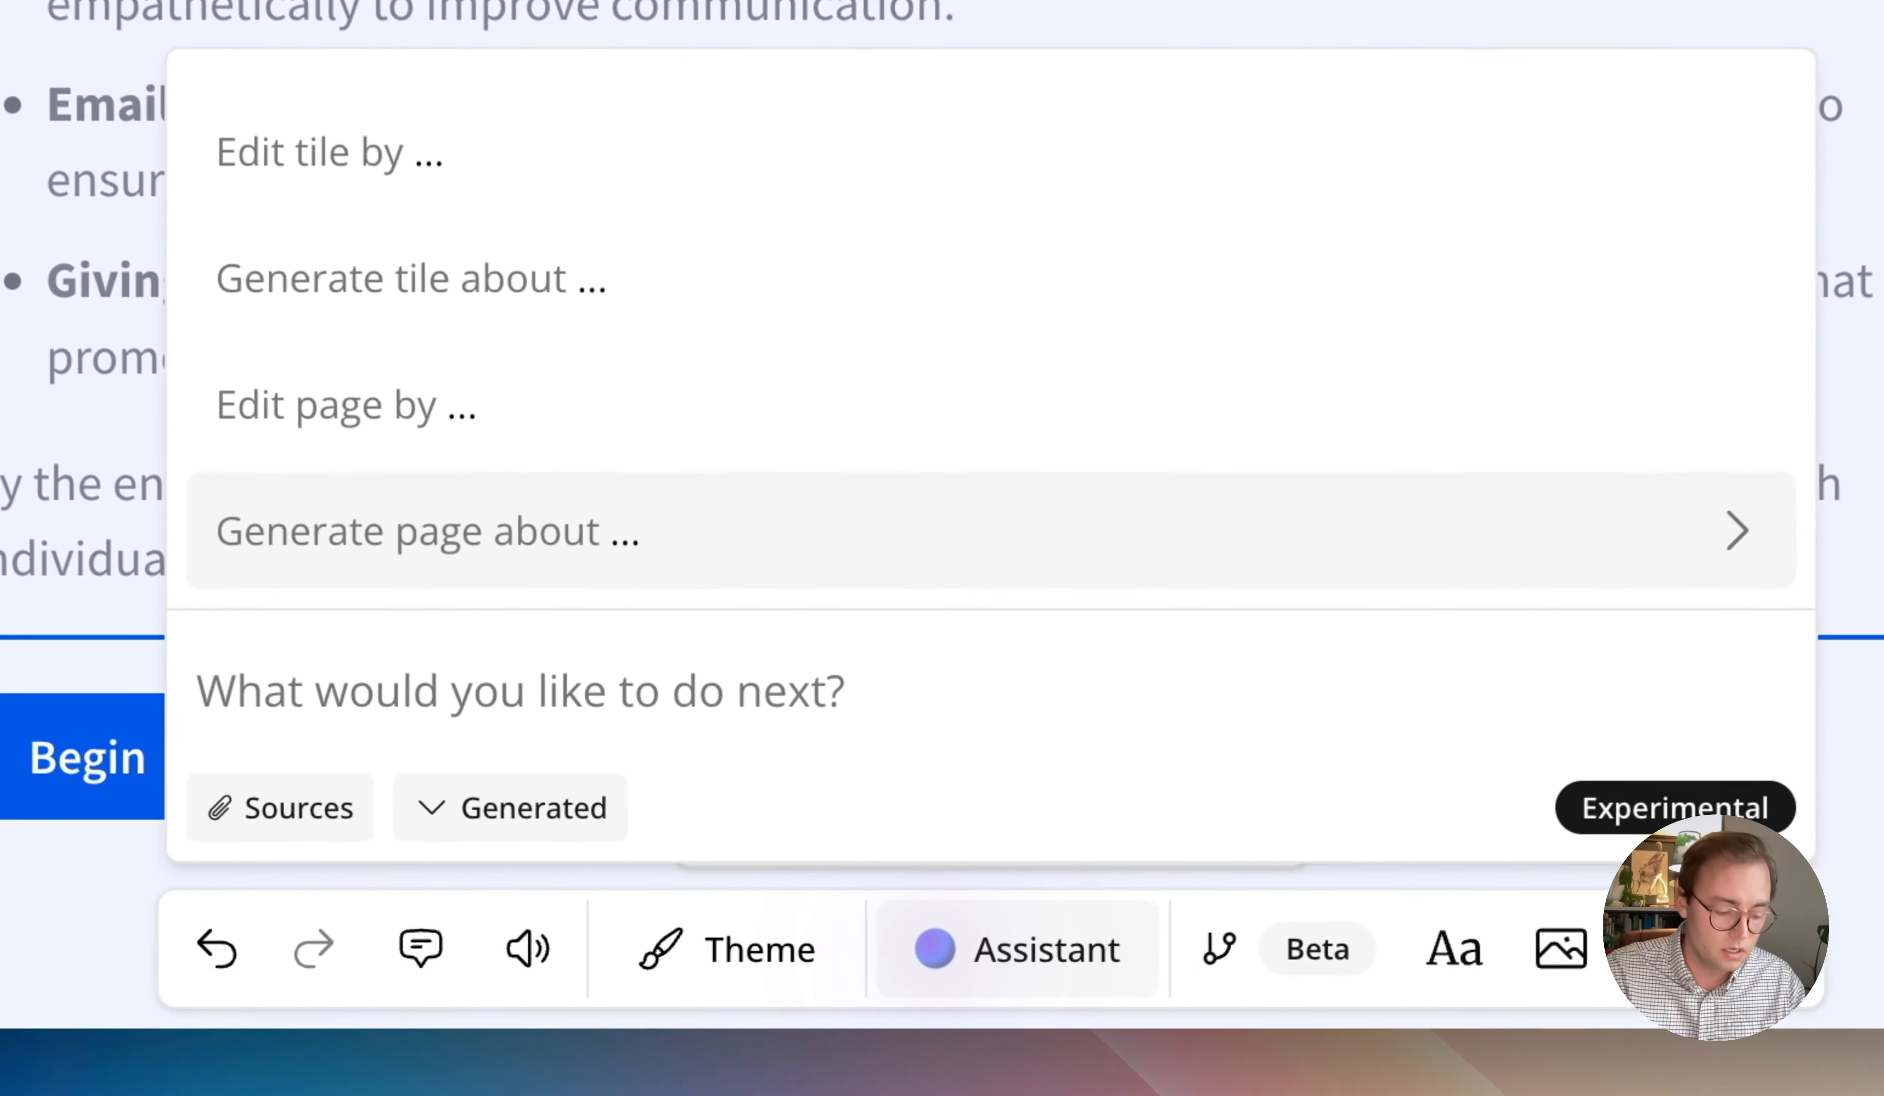
text(convert this)
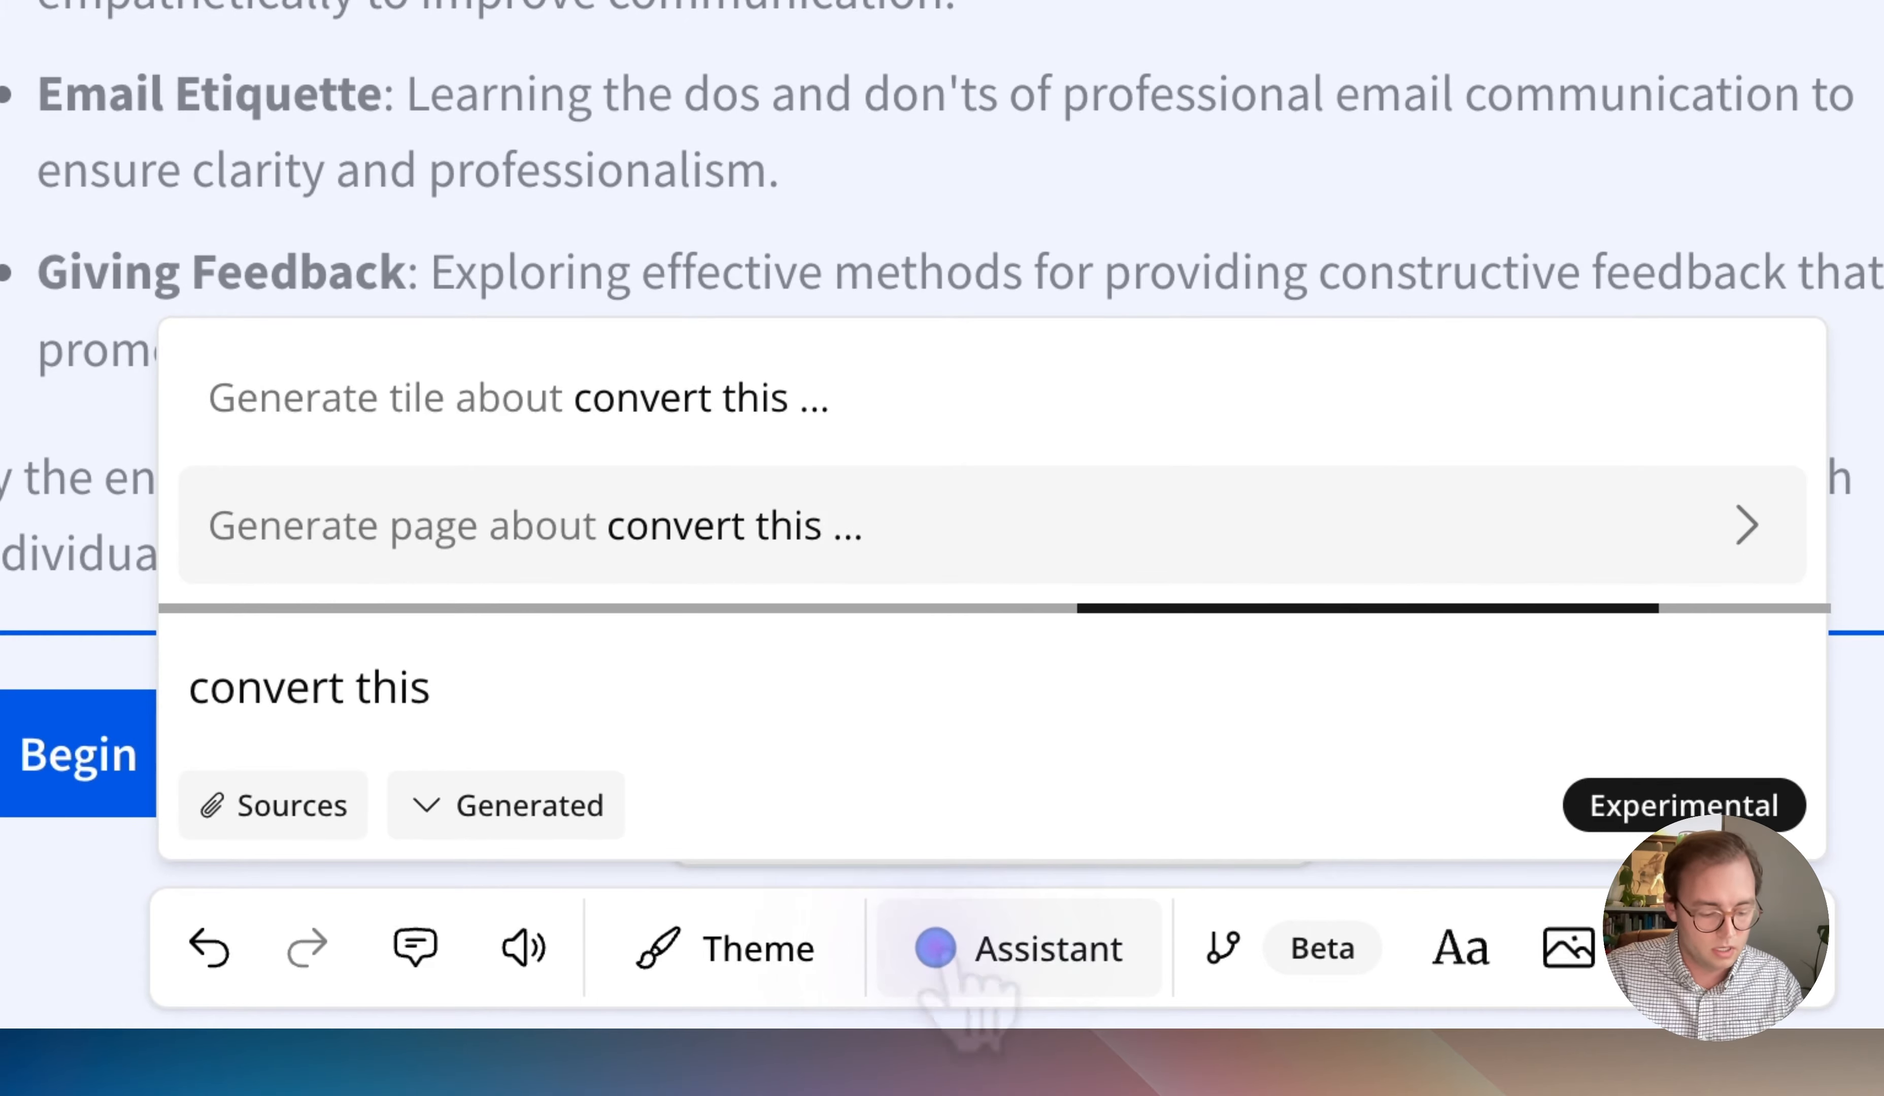
text( text tile into an)
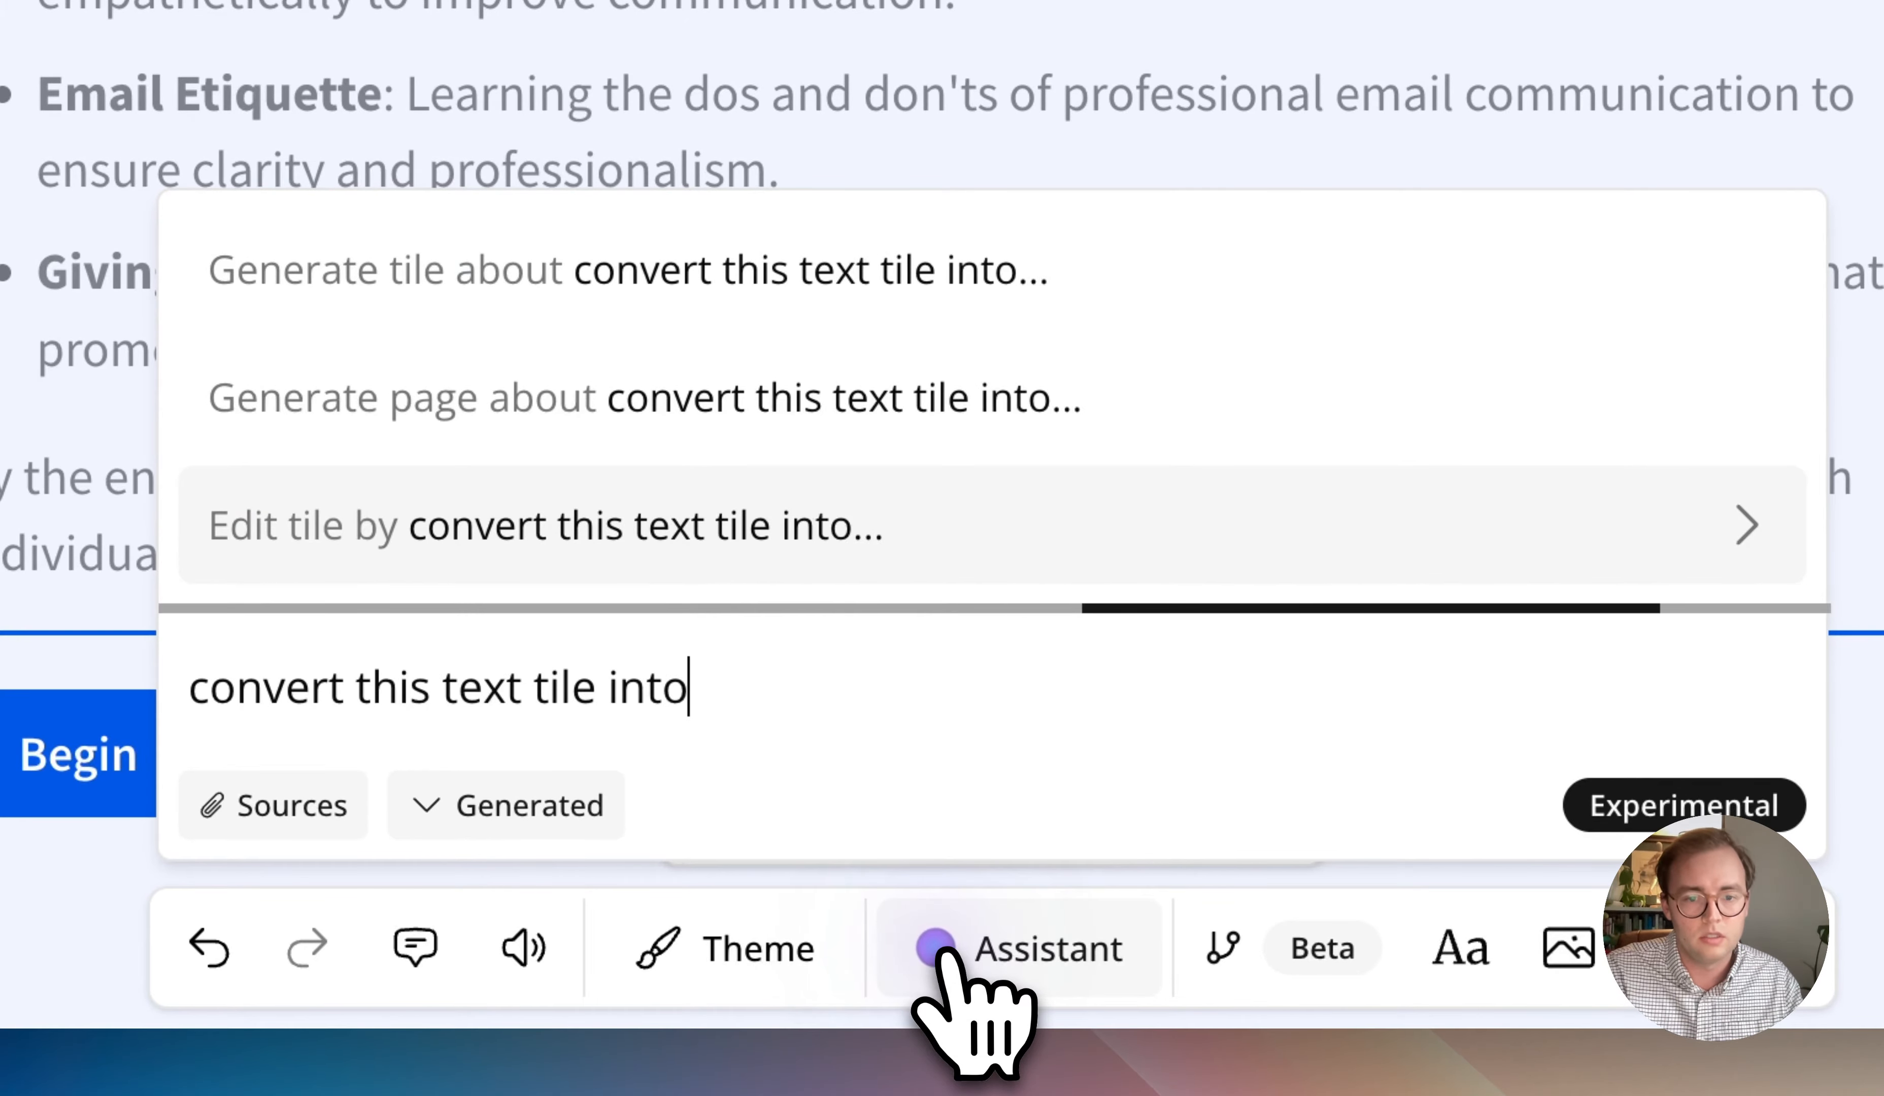
text( accordion)
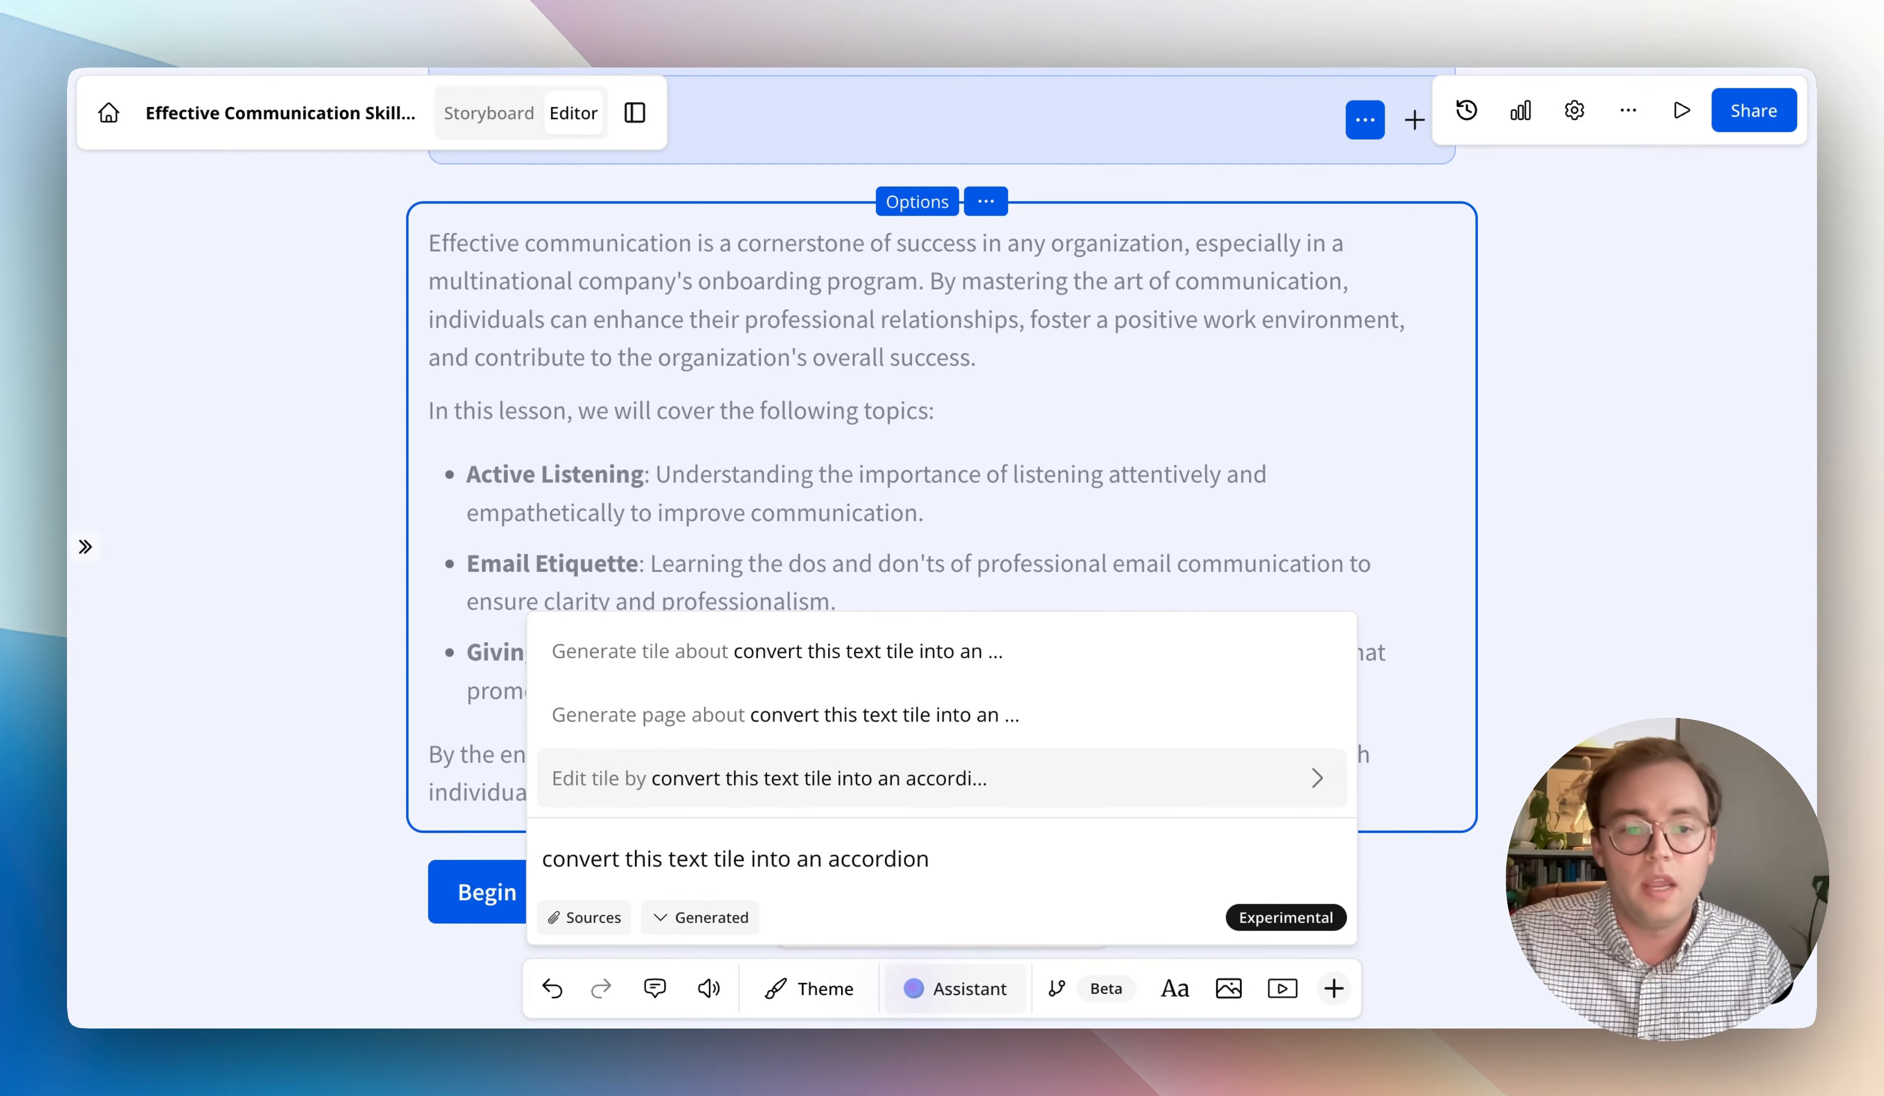
key(Return)
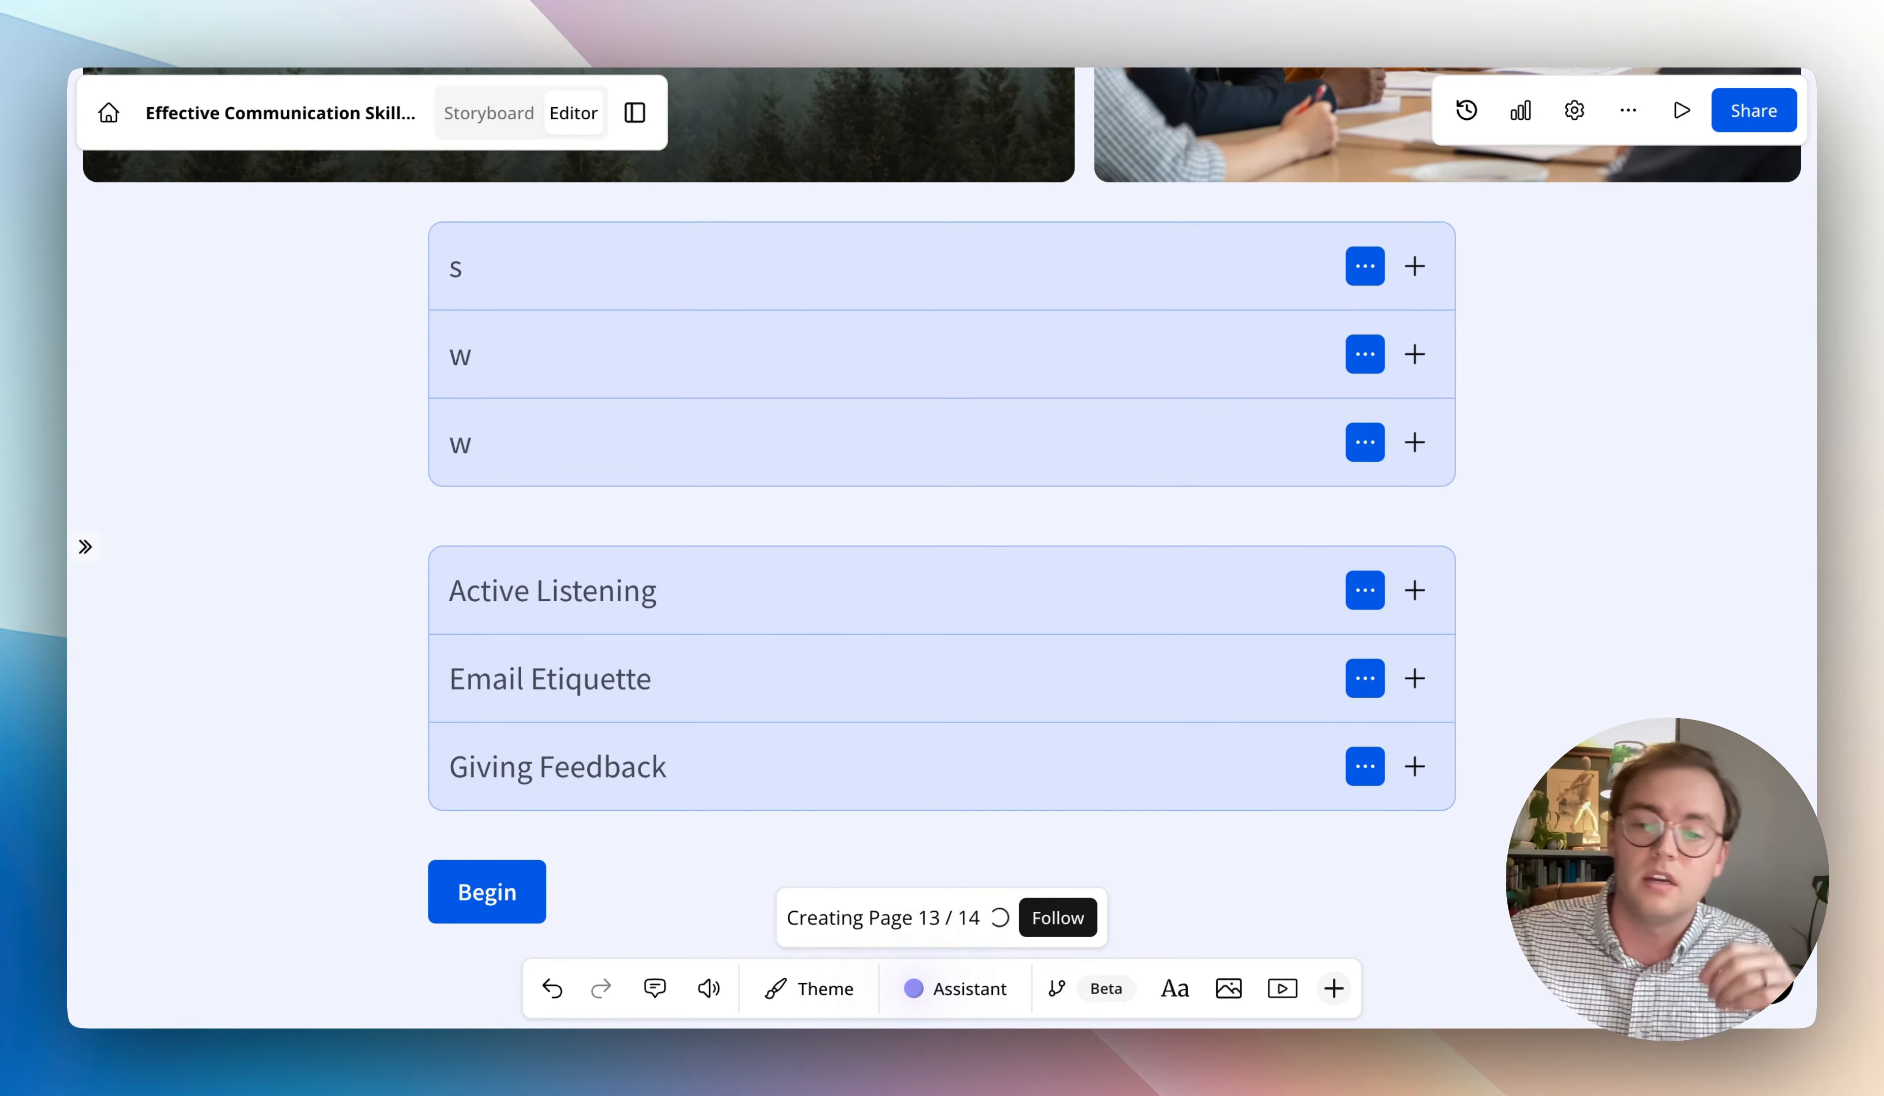
click(980, 996)
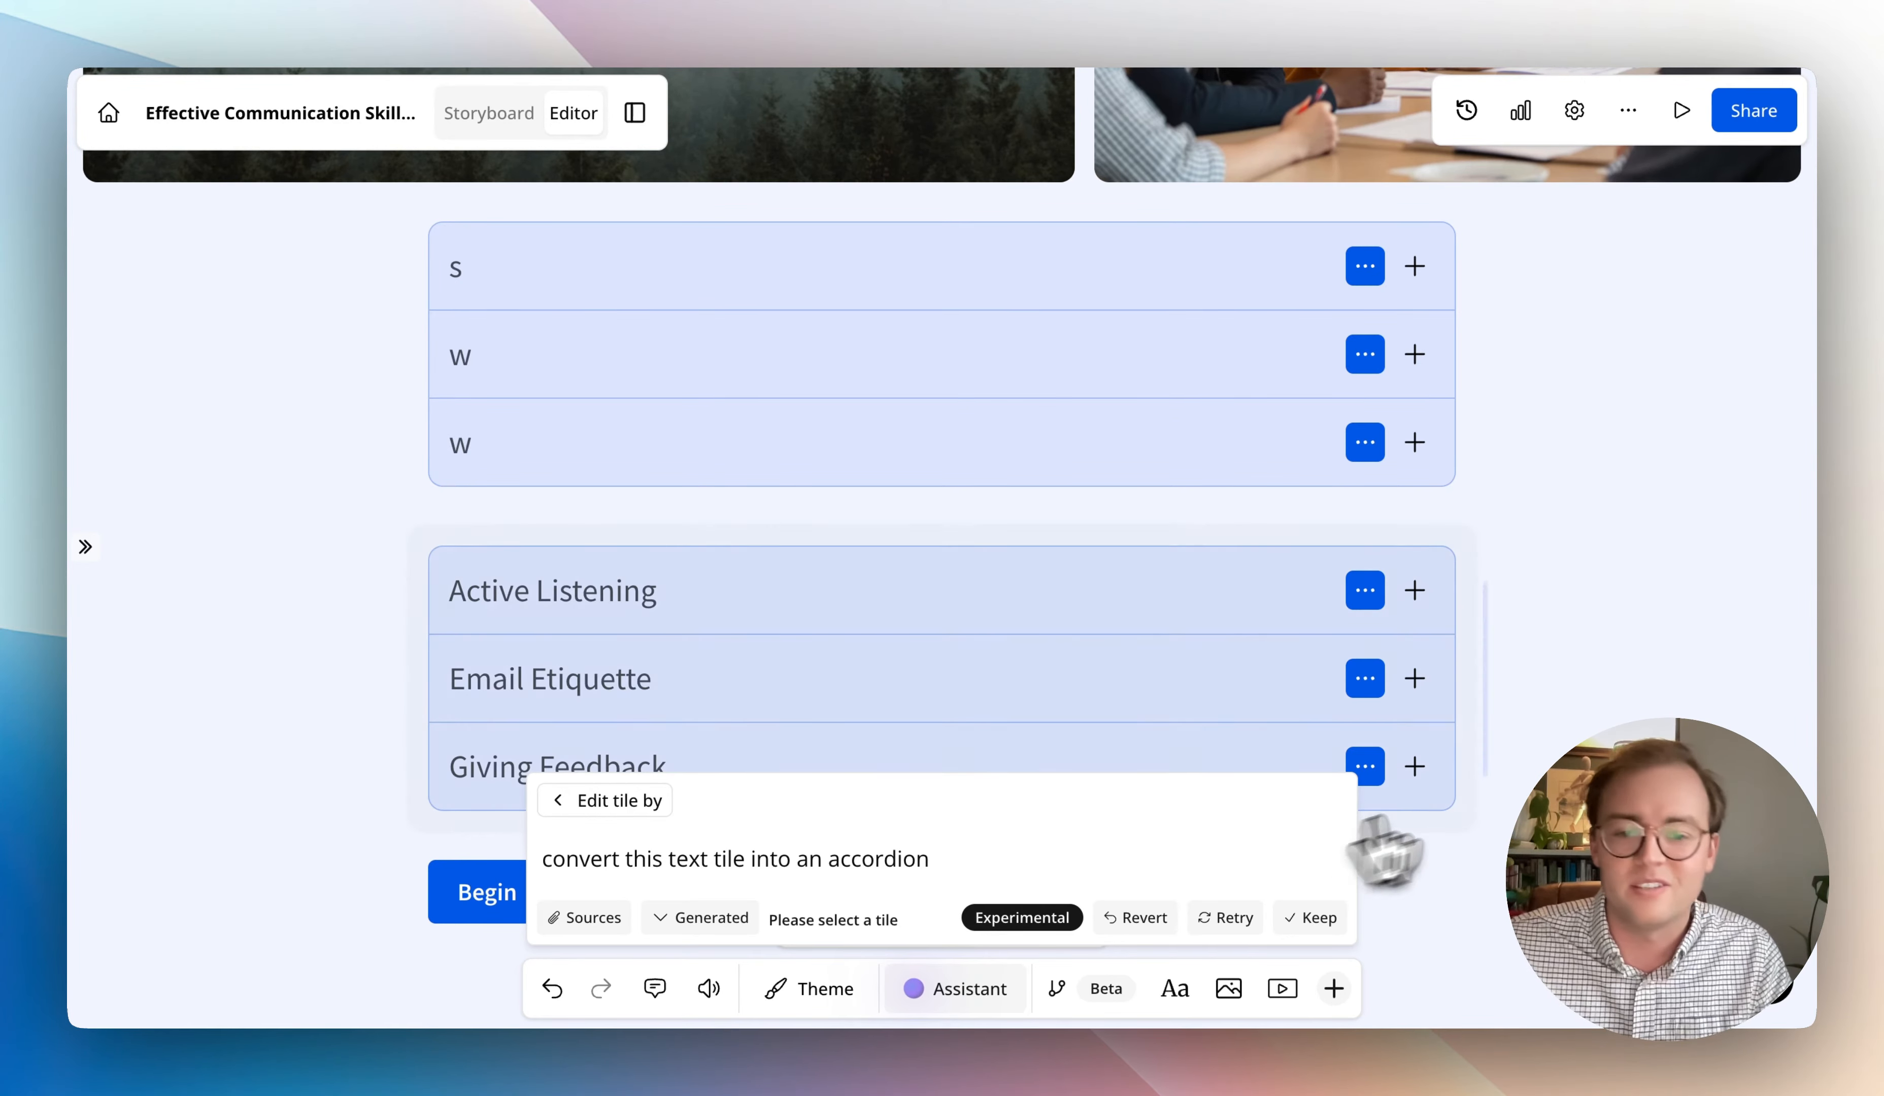
key(Return)
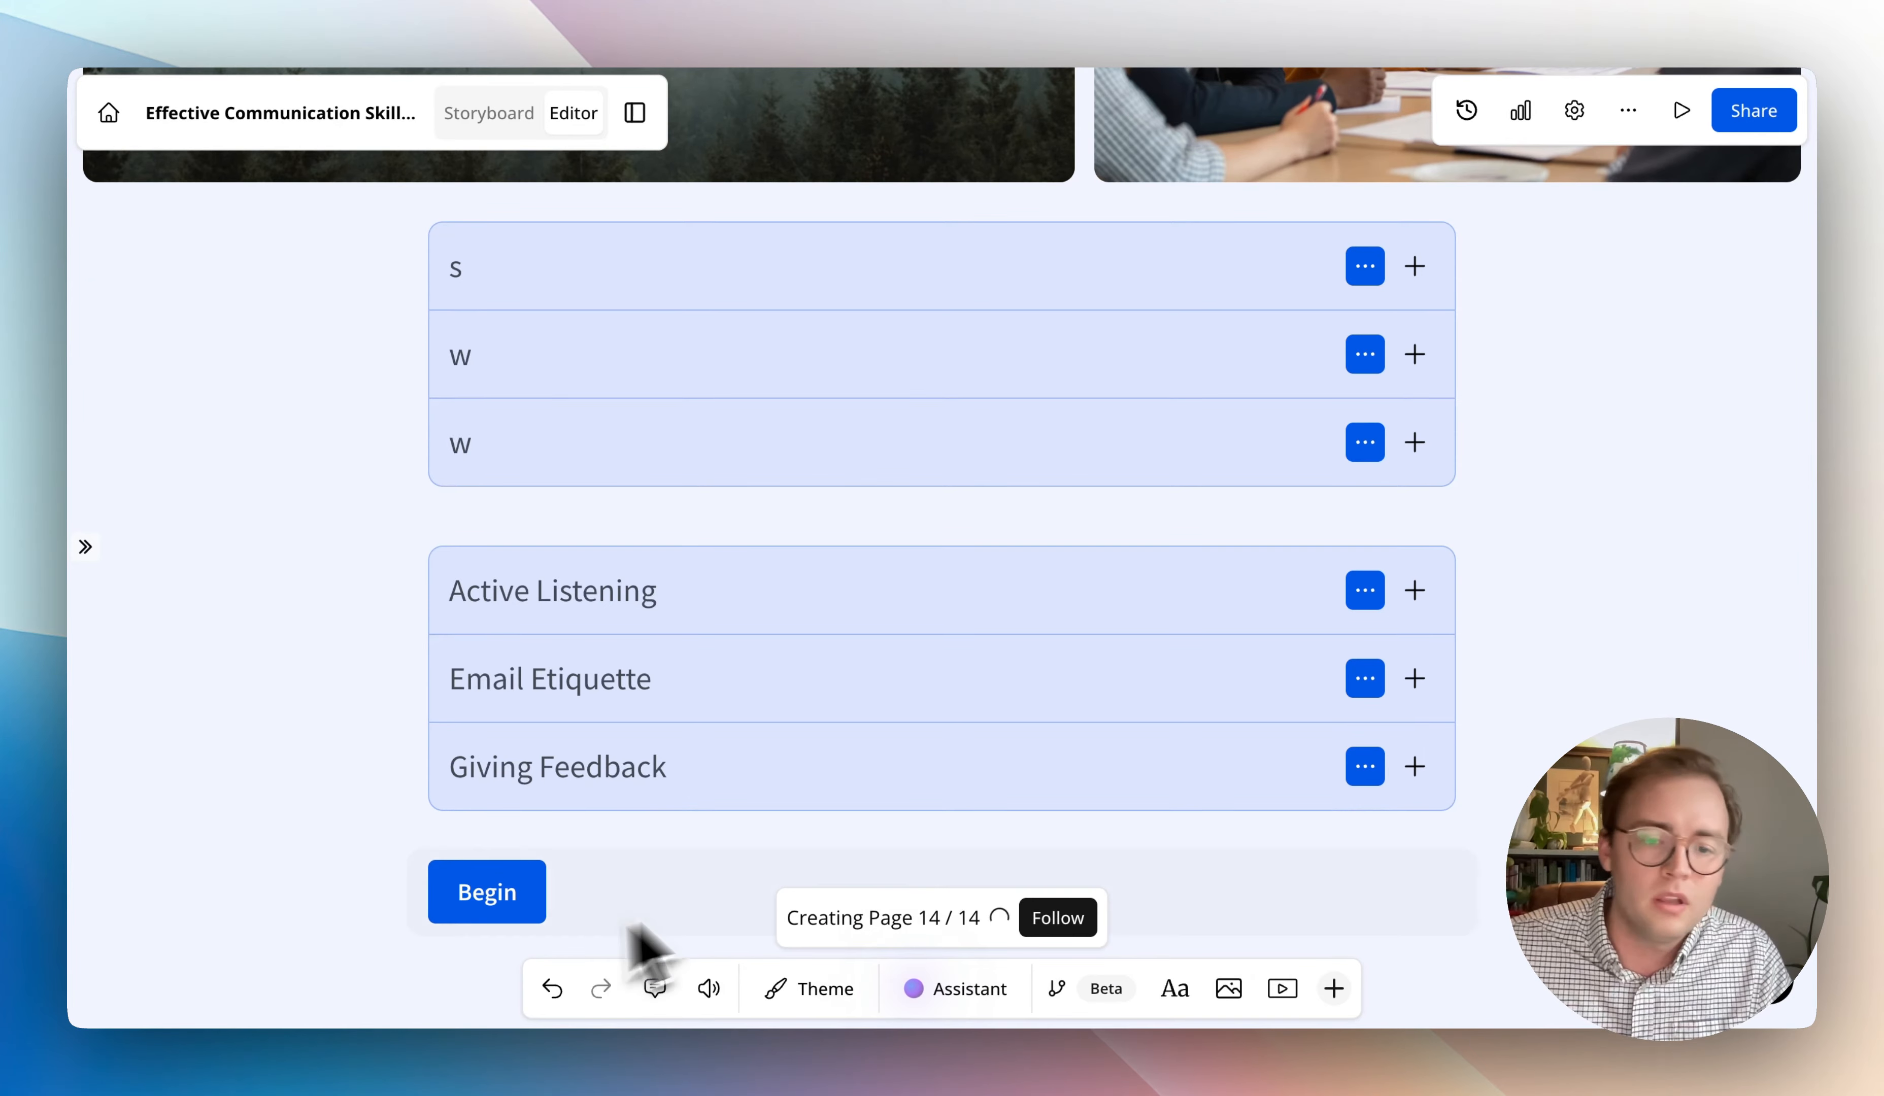
- Examine the lesson theme's page background, header and paragraph fonts, text colours and accent settings
click(819, 1002)
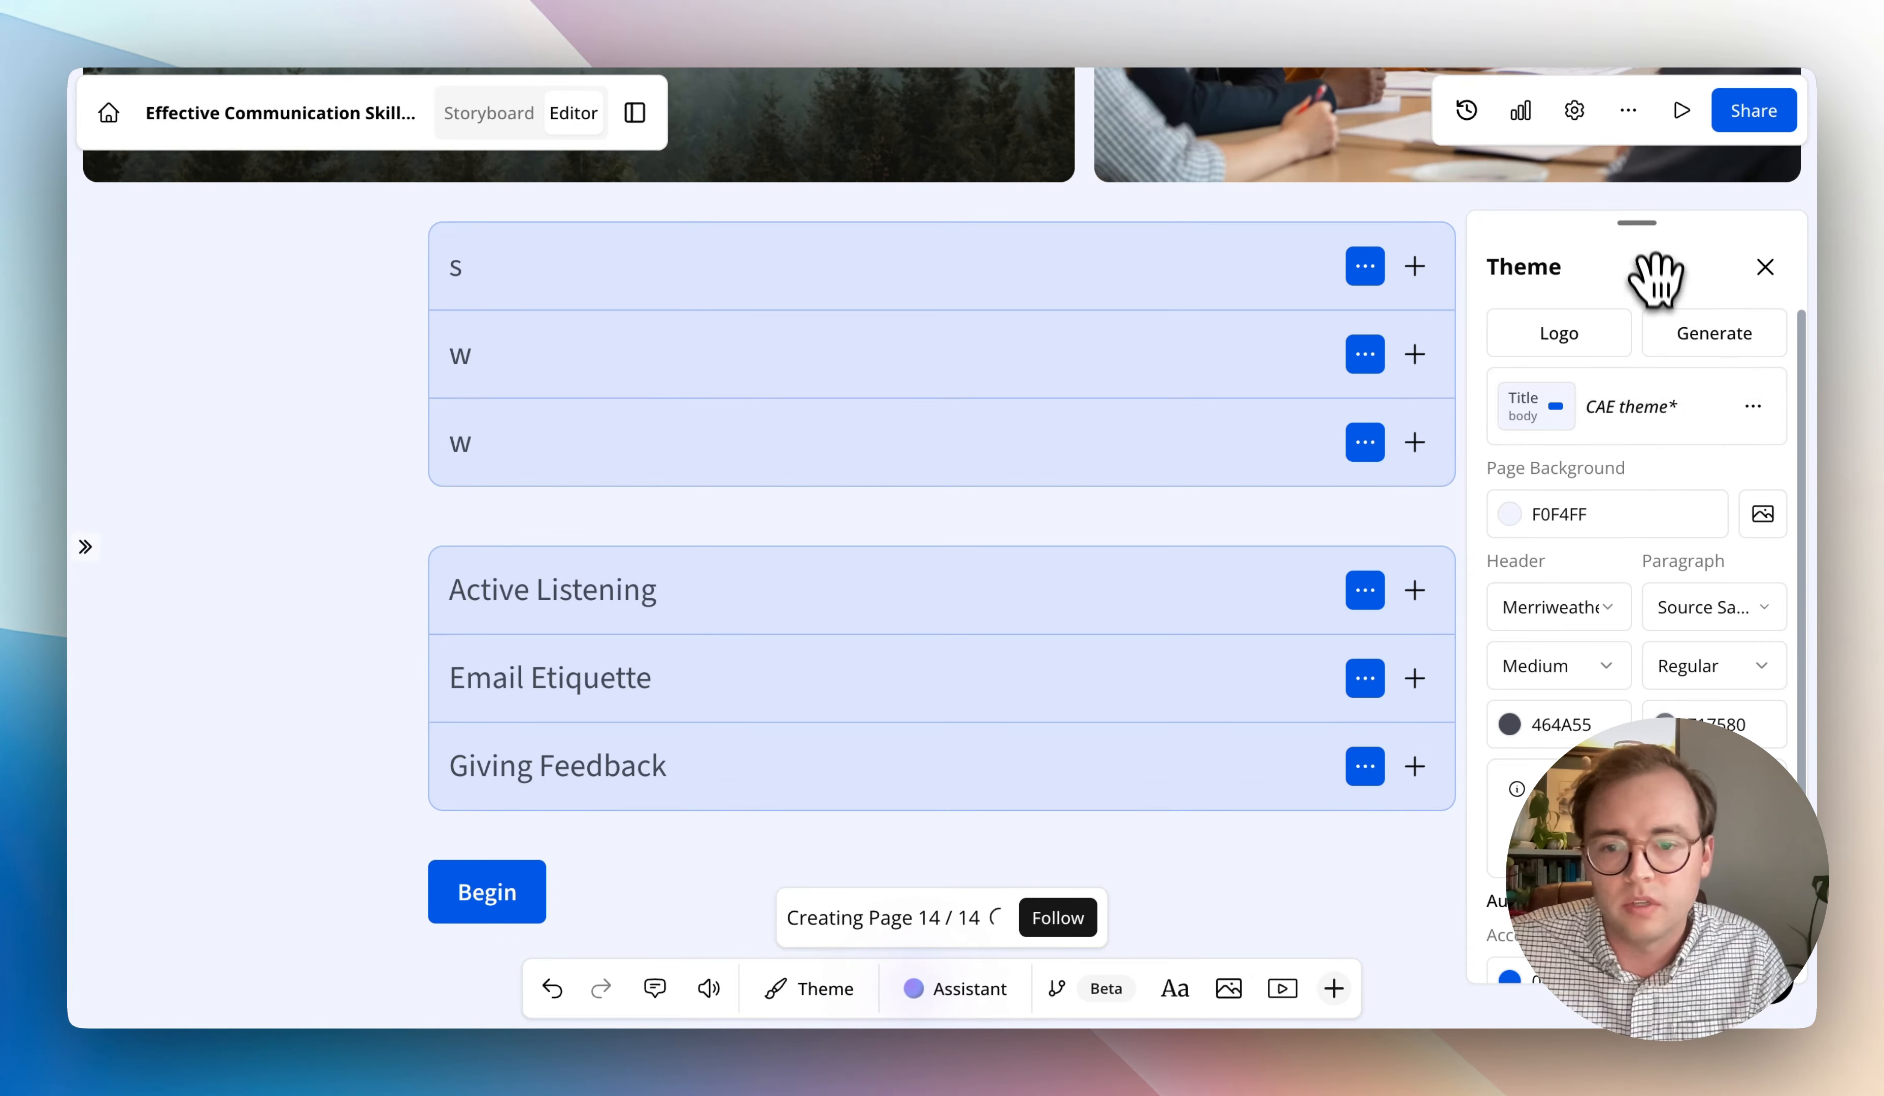
drag(1649, 277, 1364, 132)
scroll(1369, 497, down, 3)
scroll(1366, 548, up, 3)
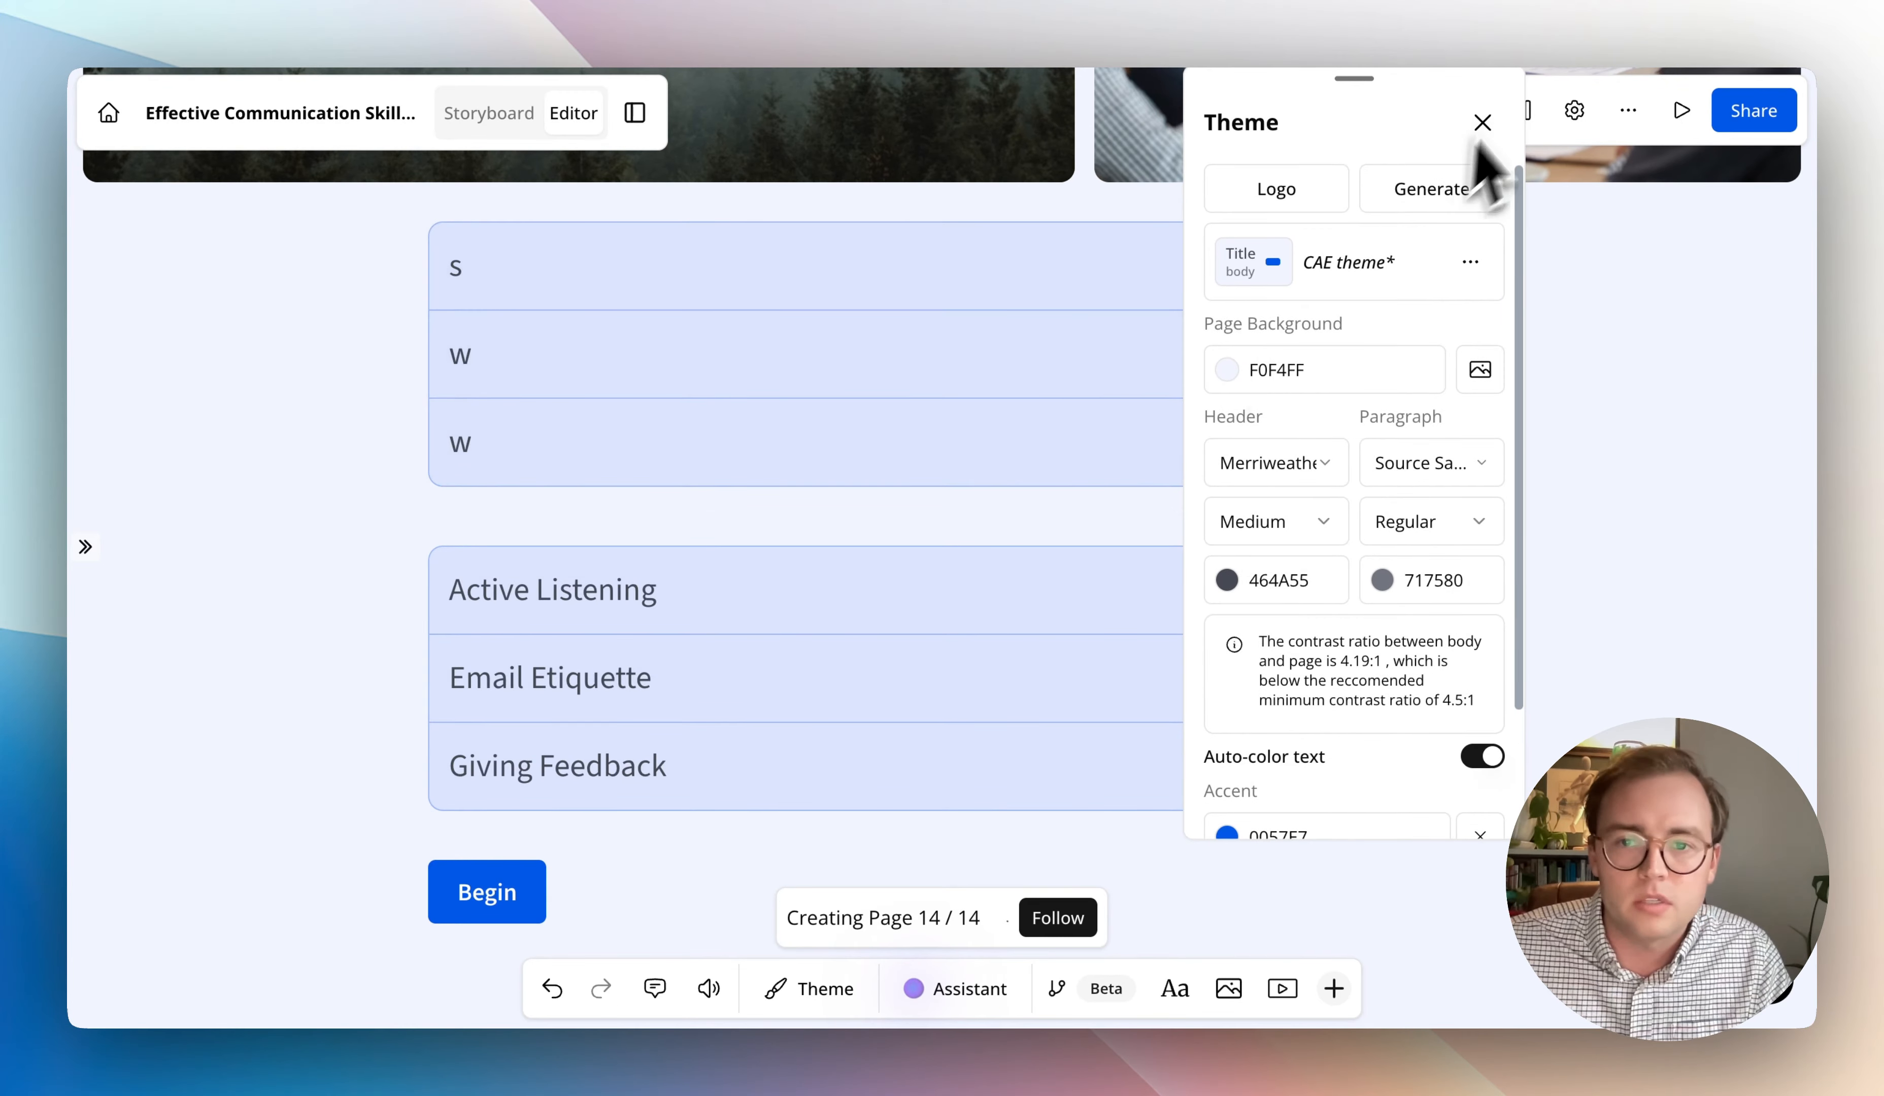
click(1482, 122)
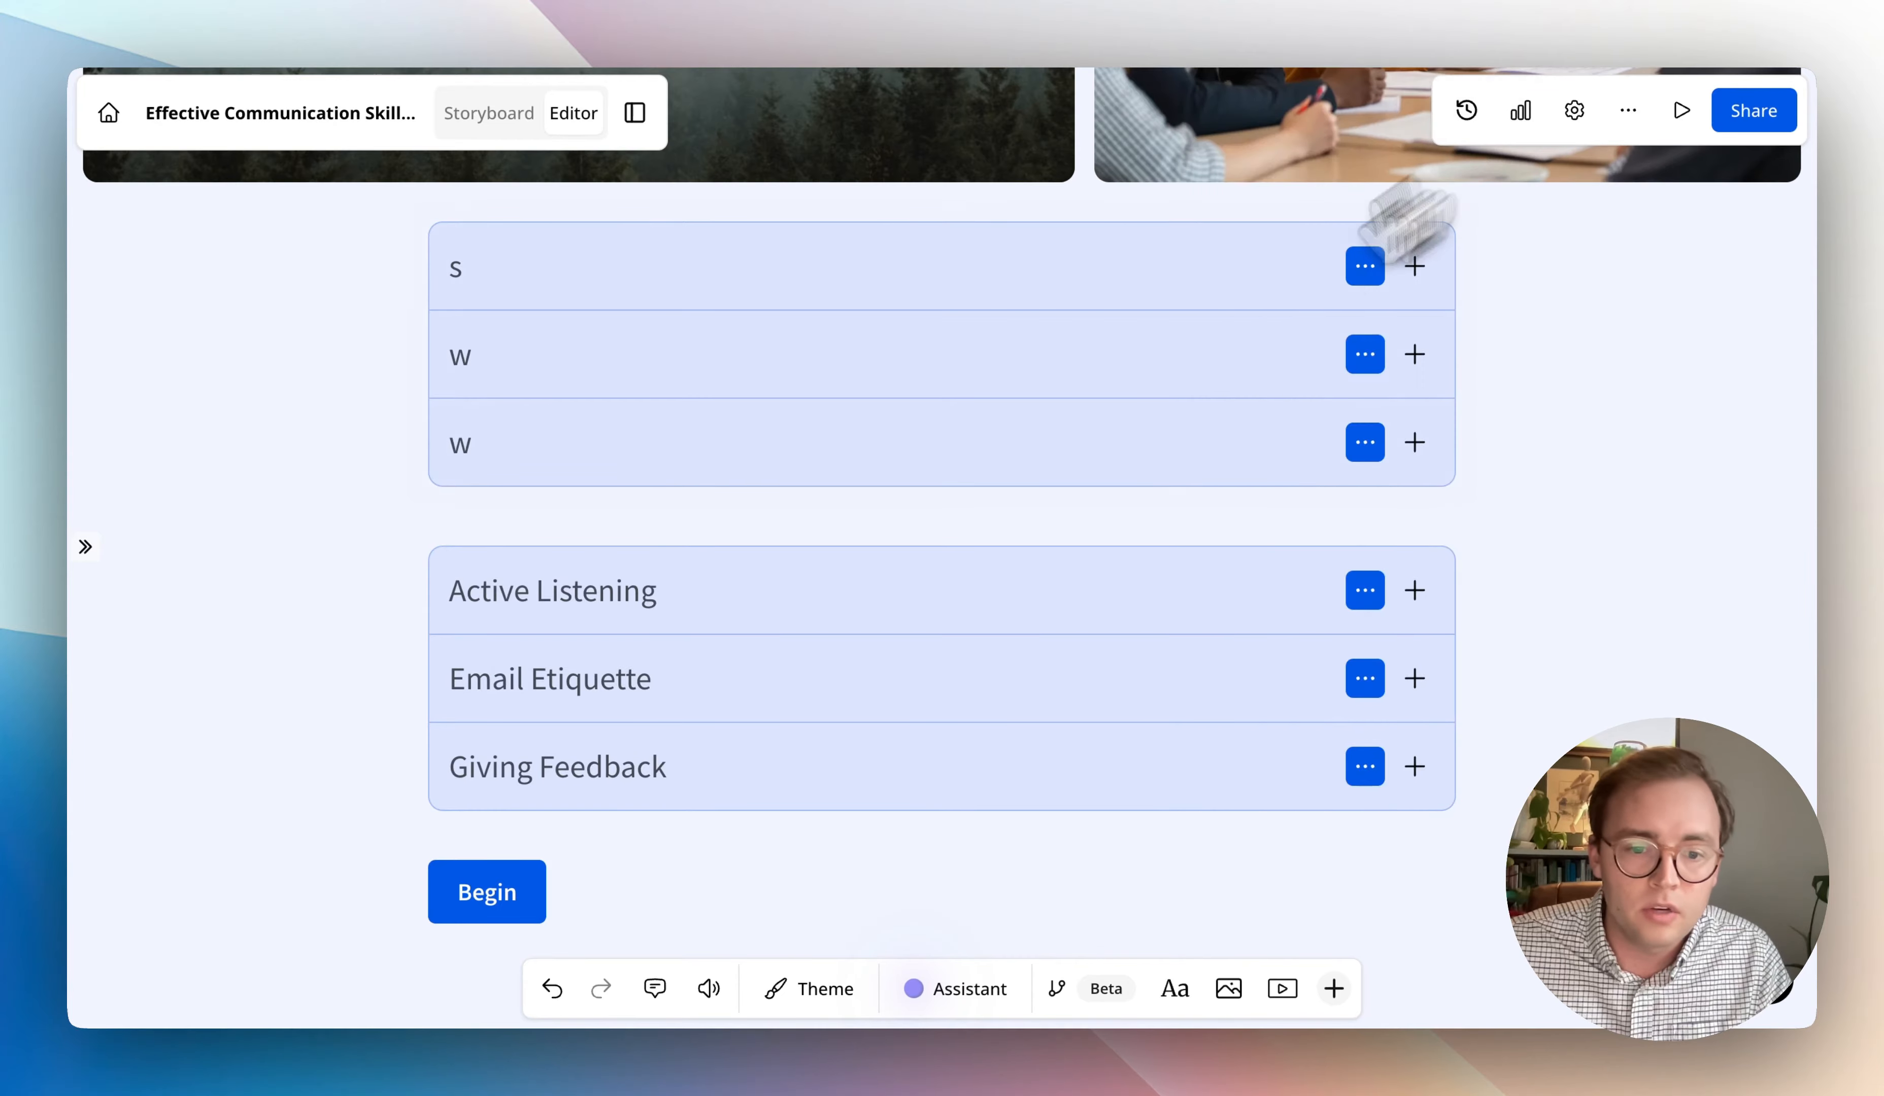
- Switch the first page's narration to Manual and review its narration text without generating audio
click(708, 988)
click(1640, 506)
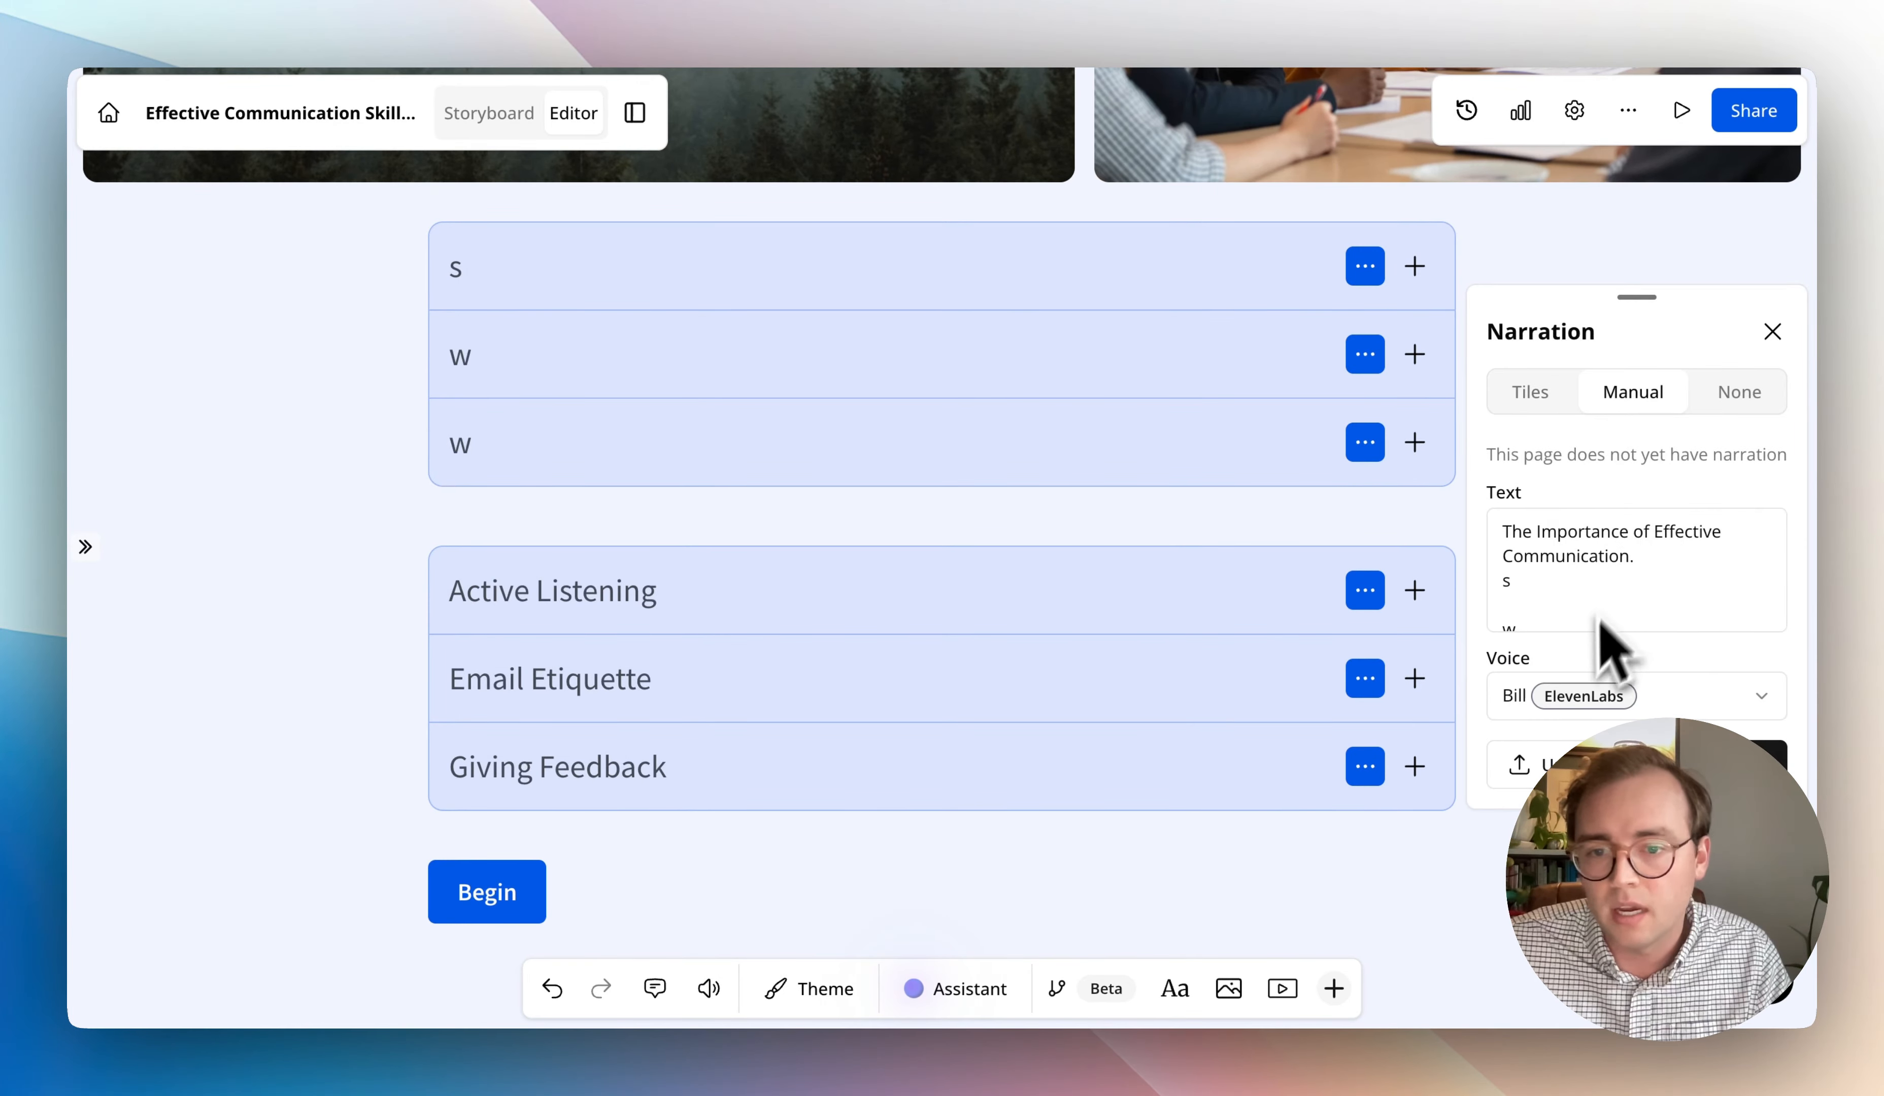
scroll(1567, 610, down, 10)
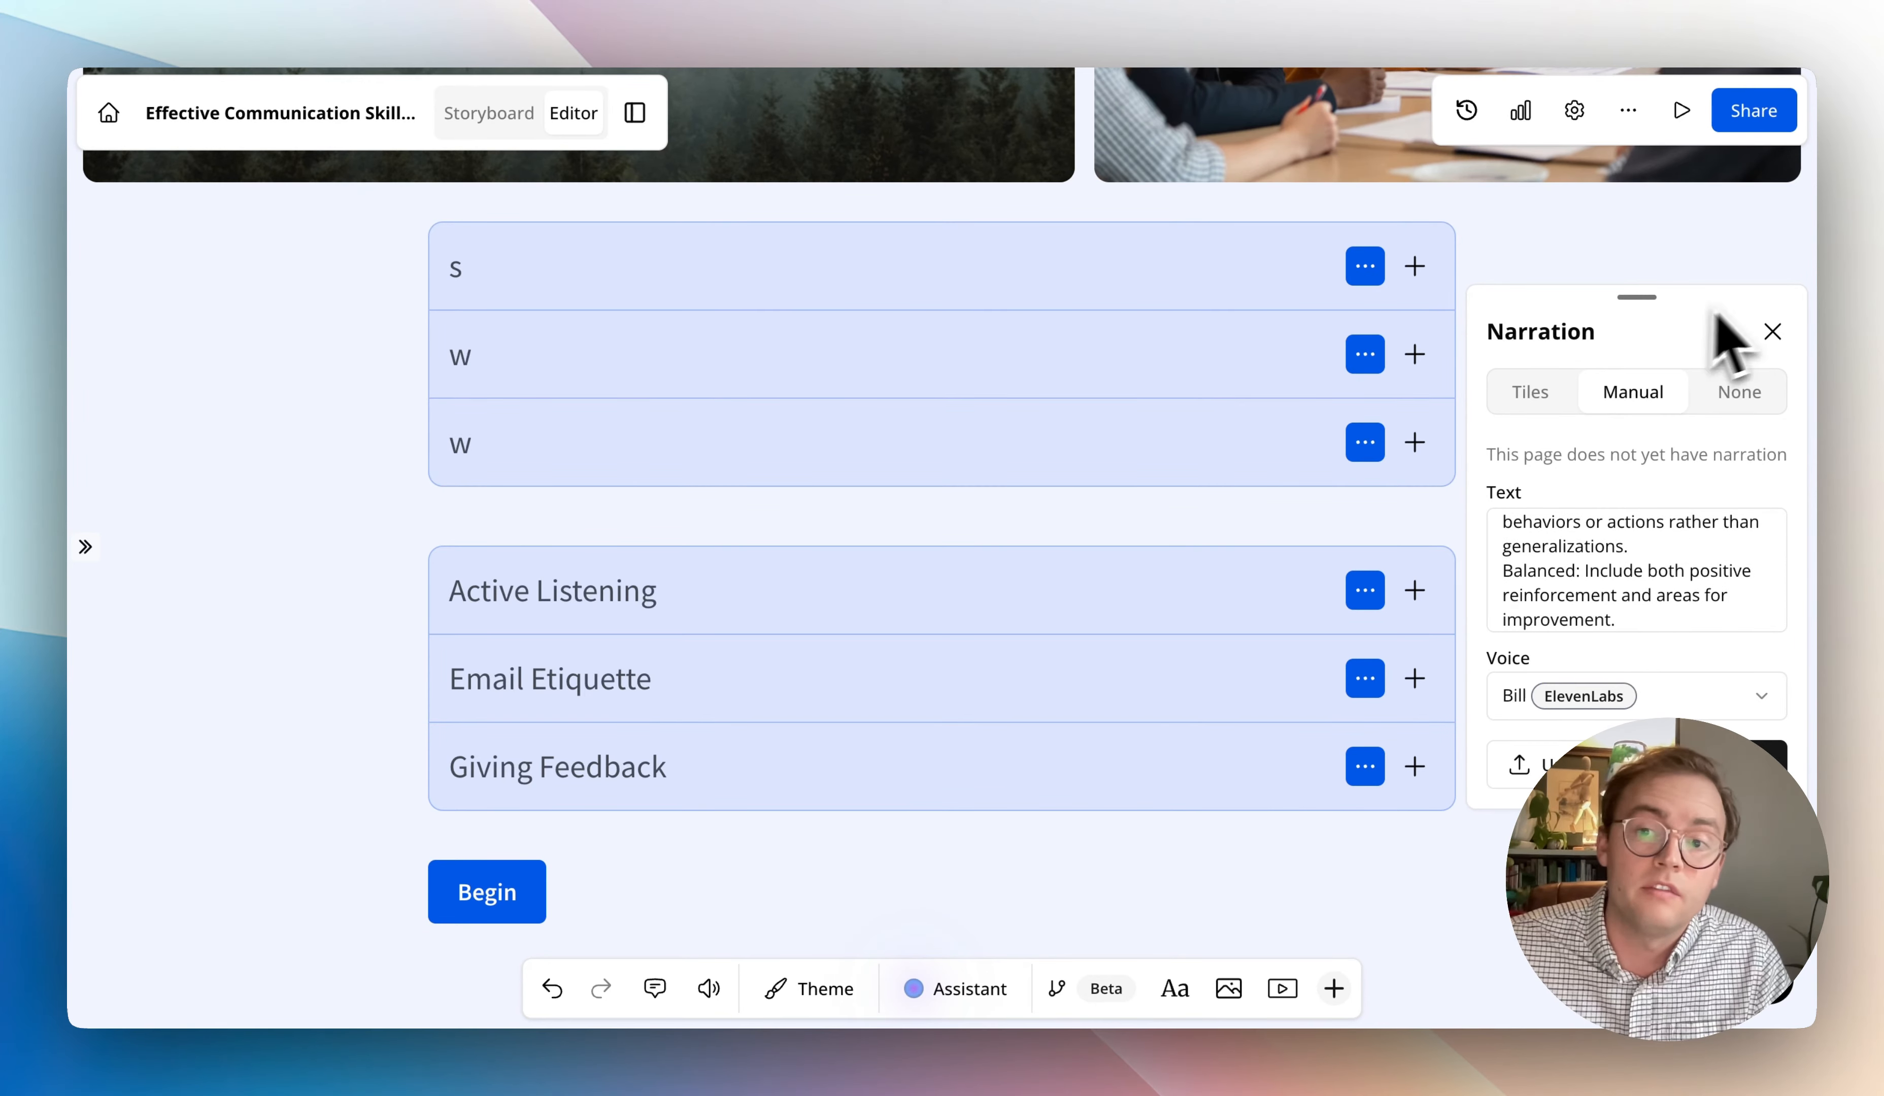
click(1774, 332)
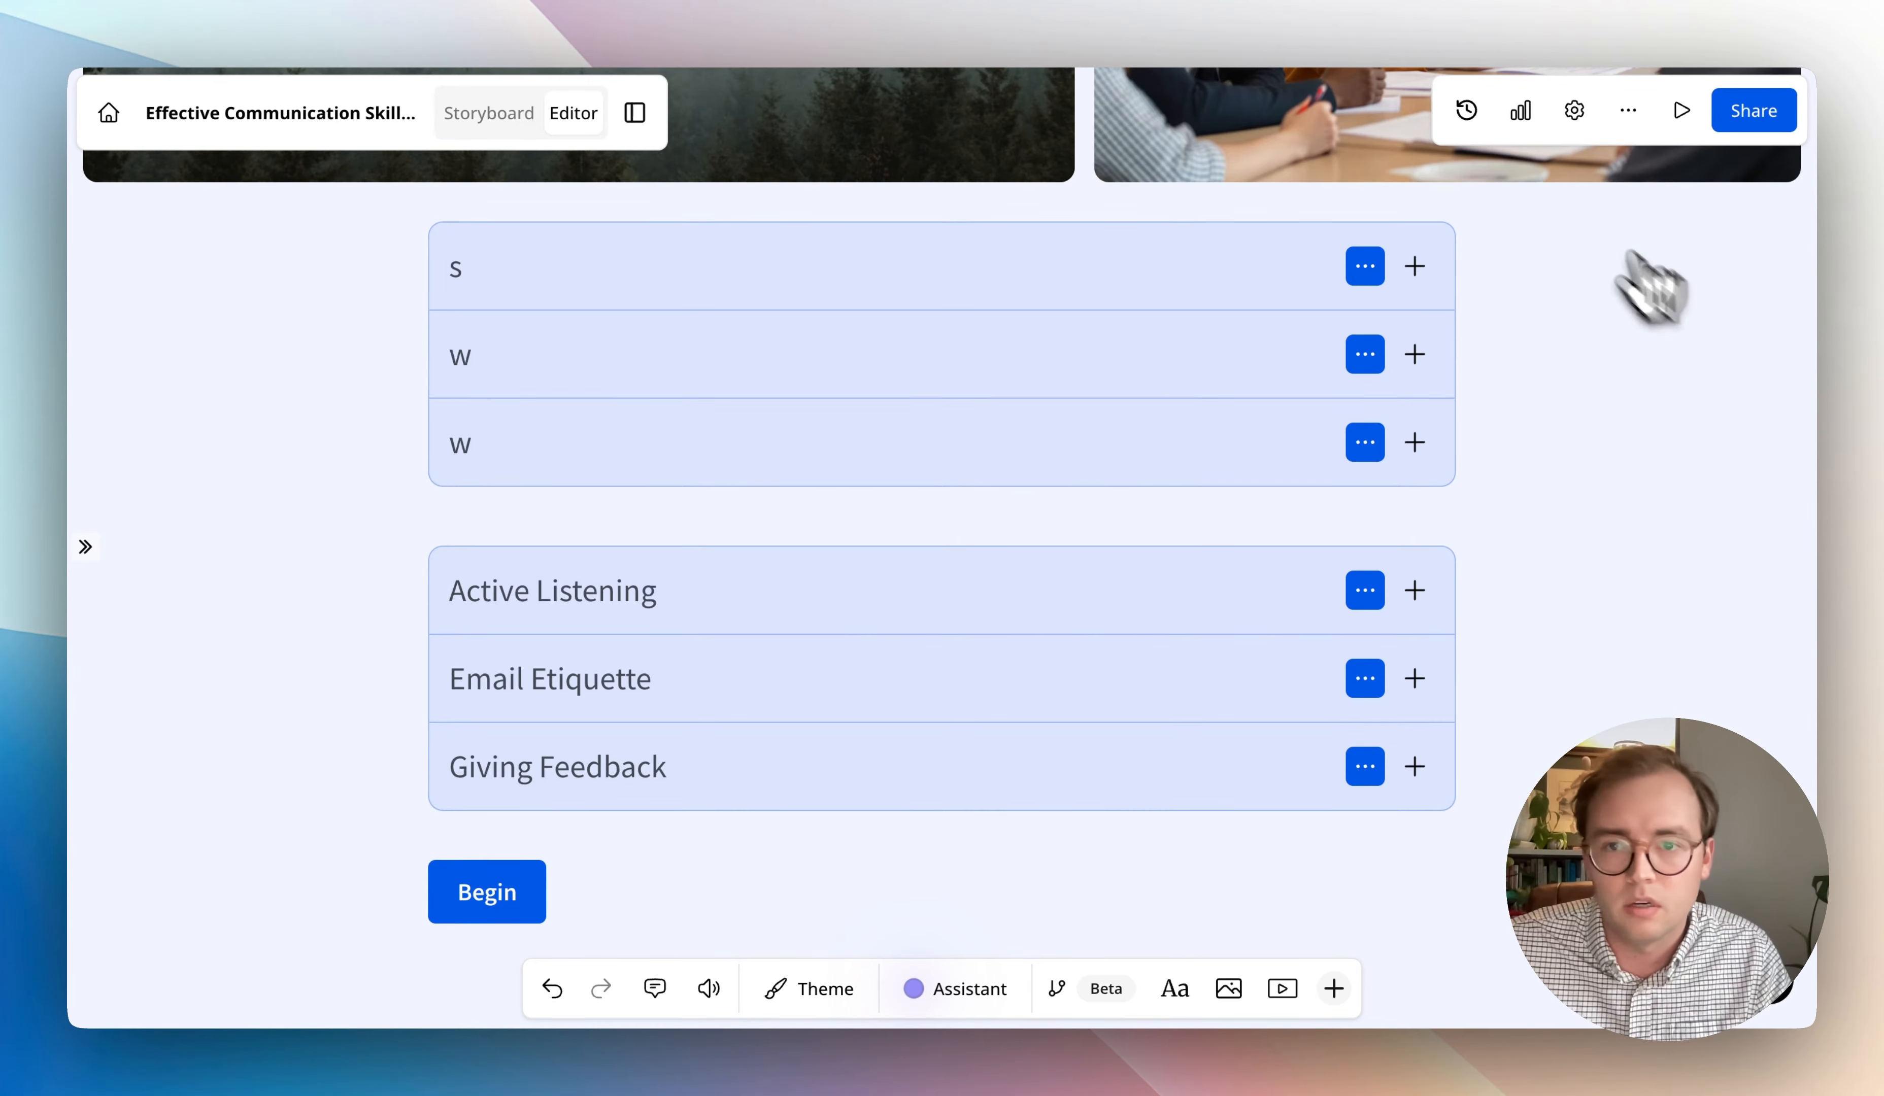
- View the lesson's comments across all pages and return to the page
click(654, 988)
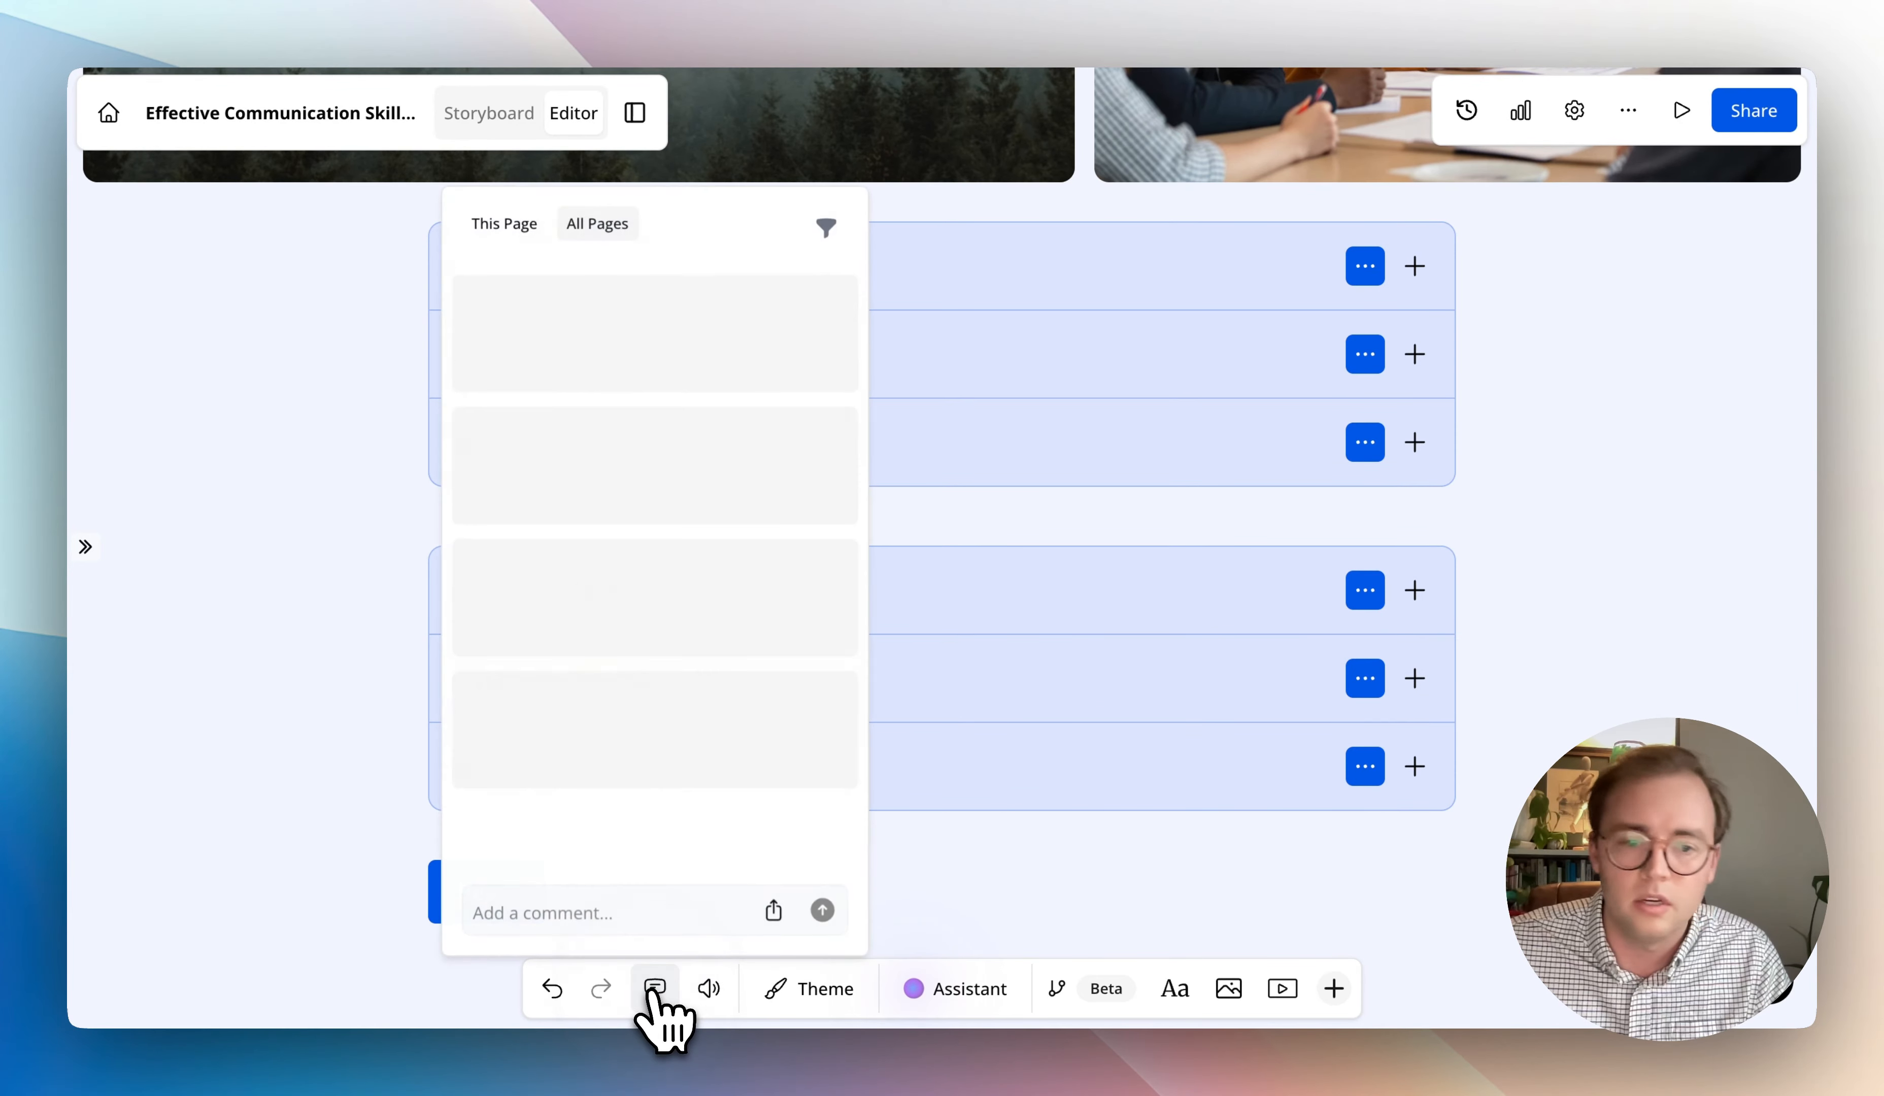
click(1628, 651)
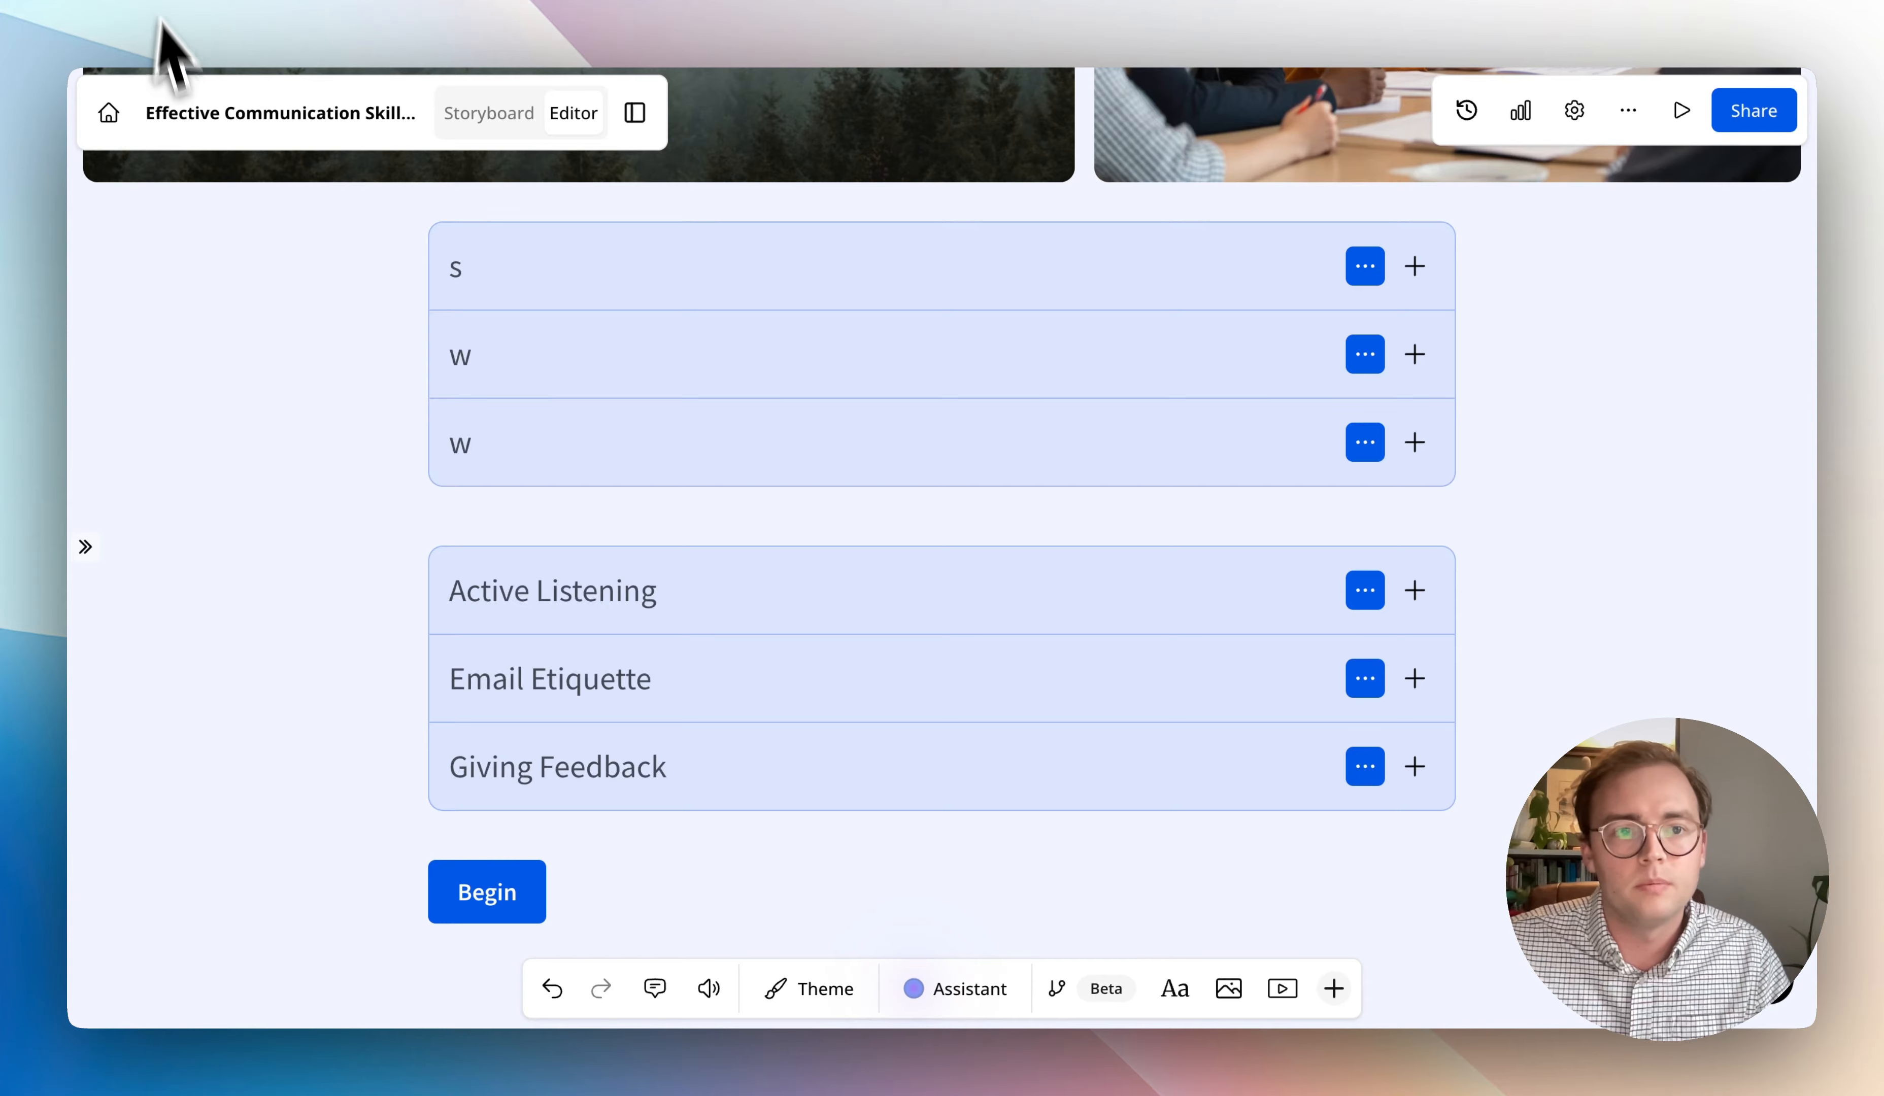
click(188, 52)
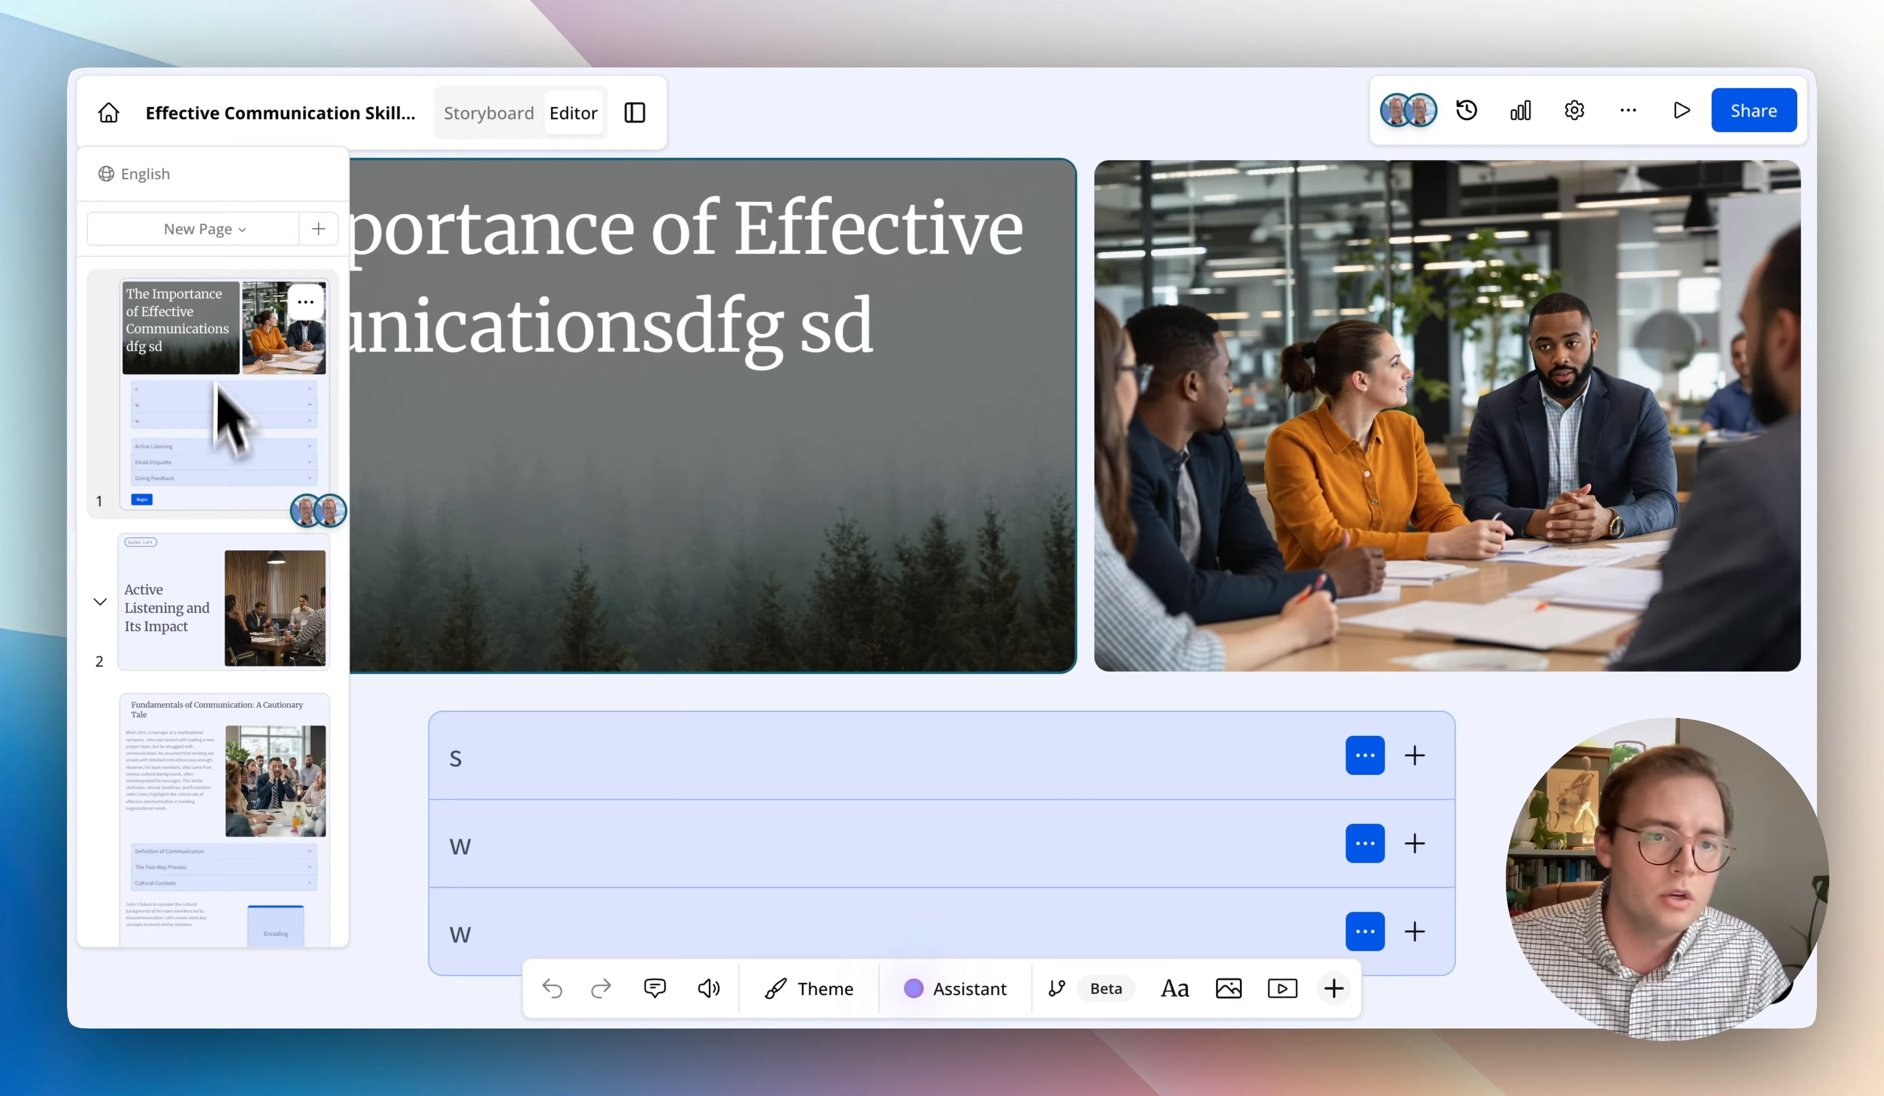
- Add a French translation of the lesson and open the French version with its page list
click(139, 177)
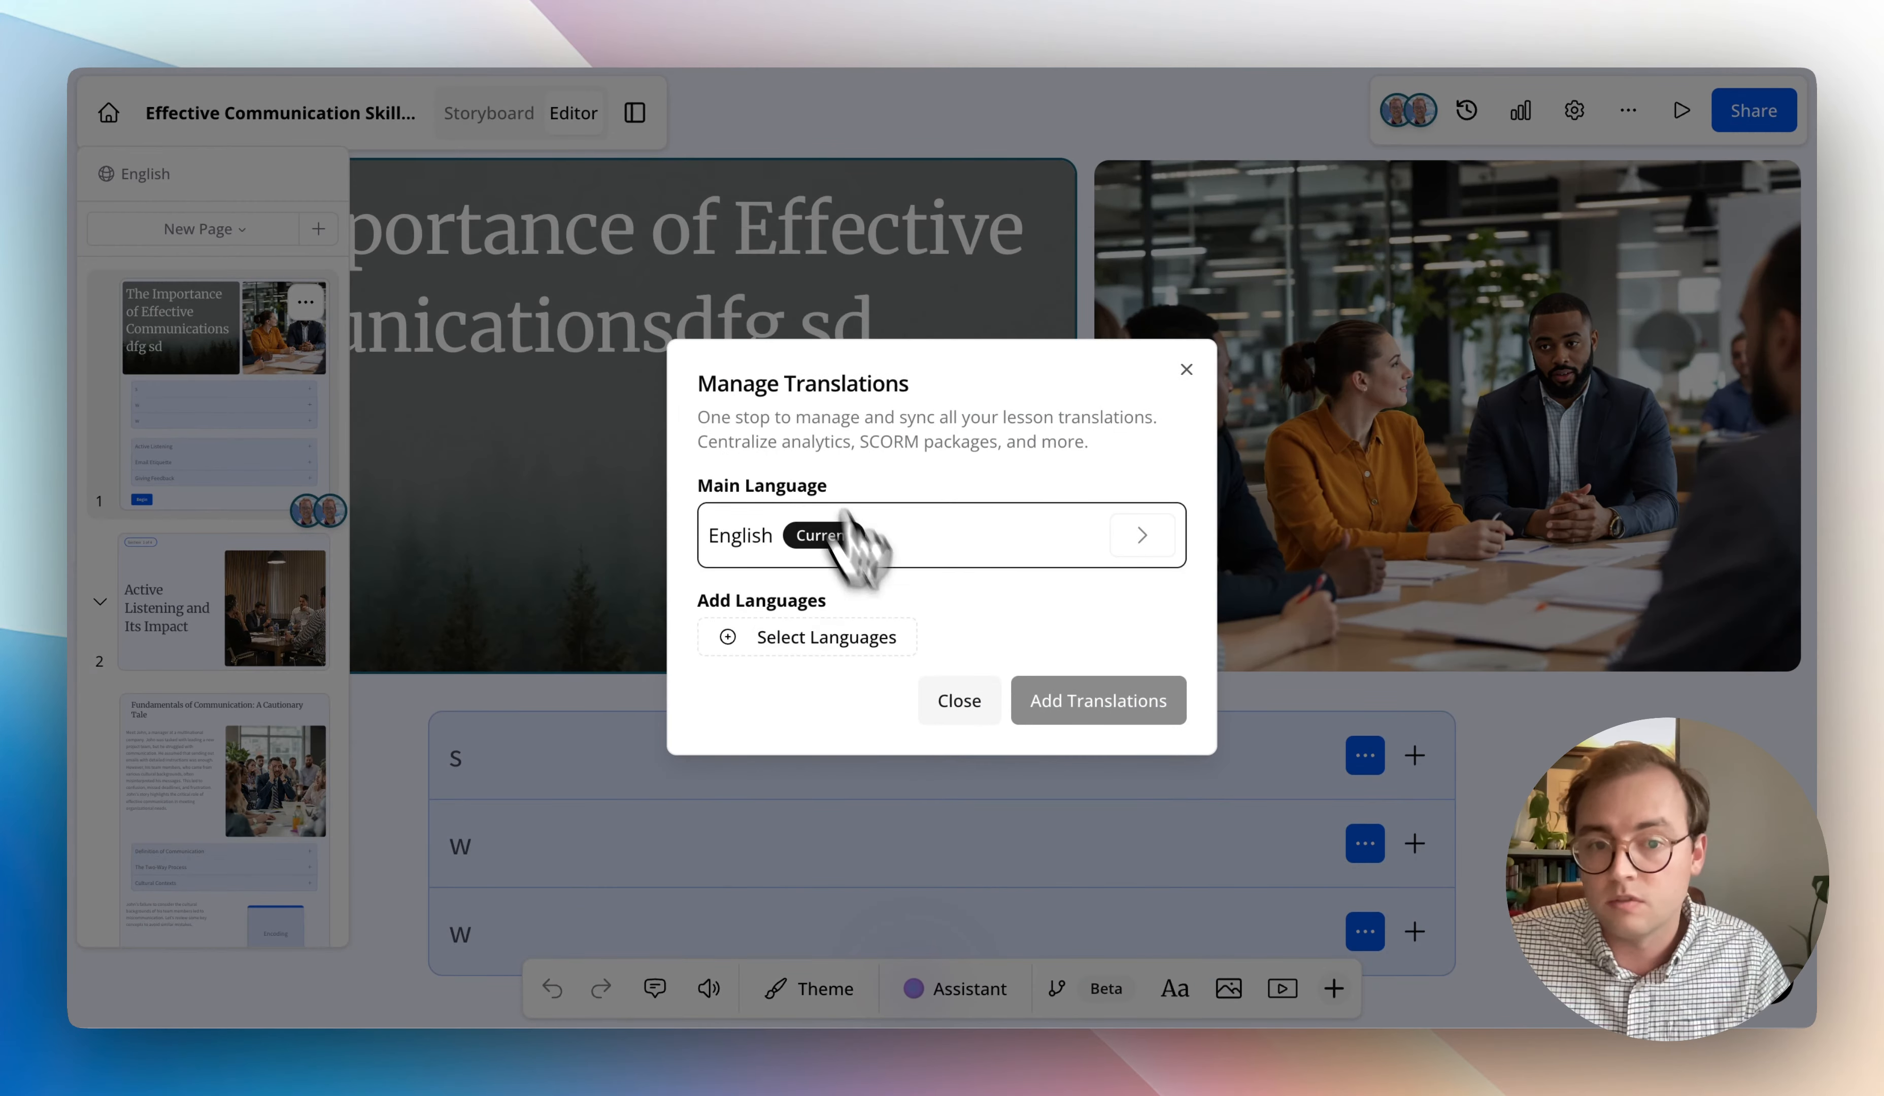
click(828, 637)
click(724, 545)
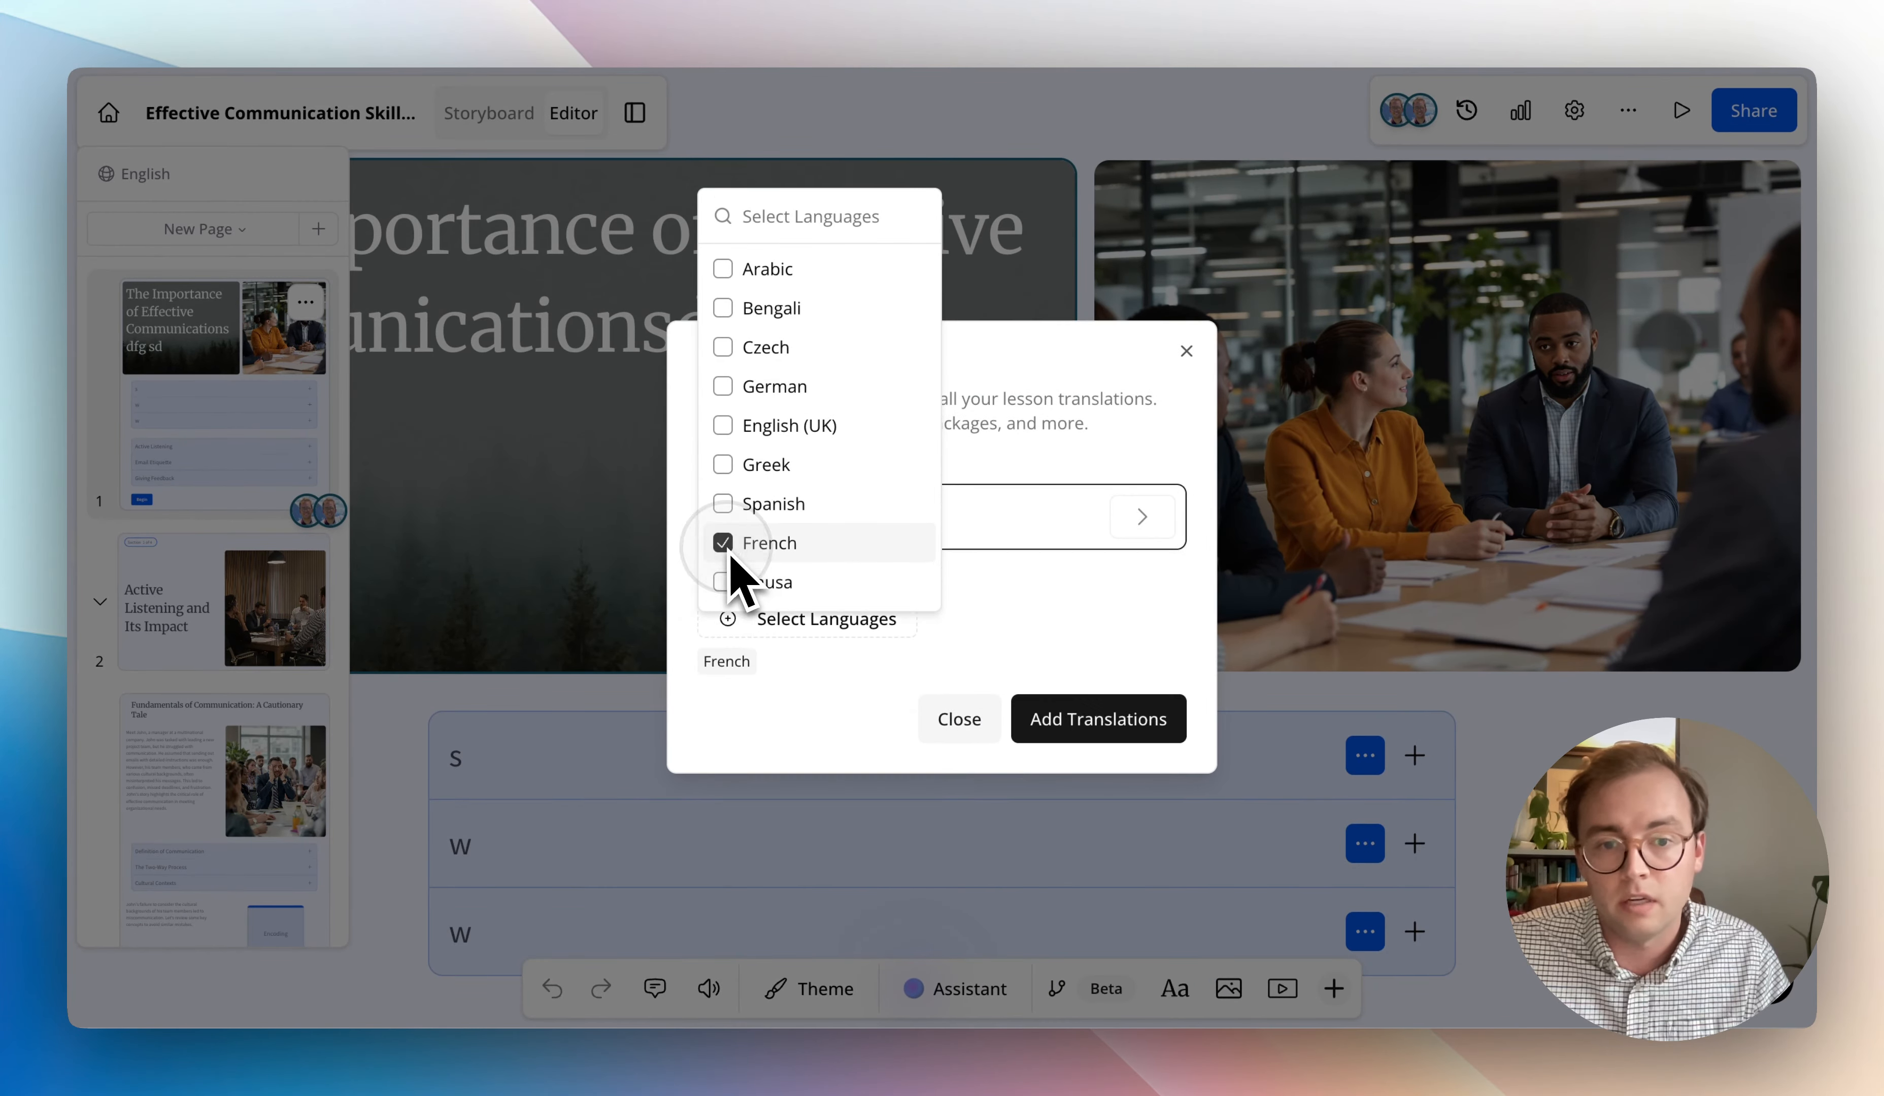
click(1144, 601)
click(1130, 722)
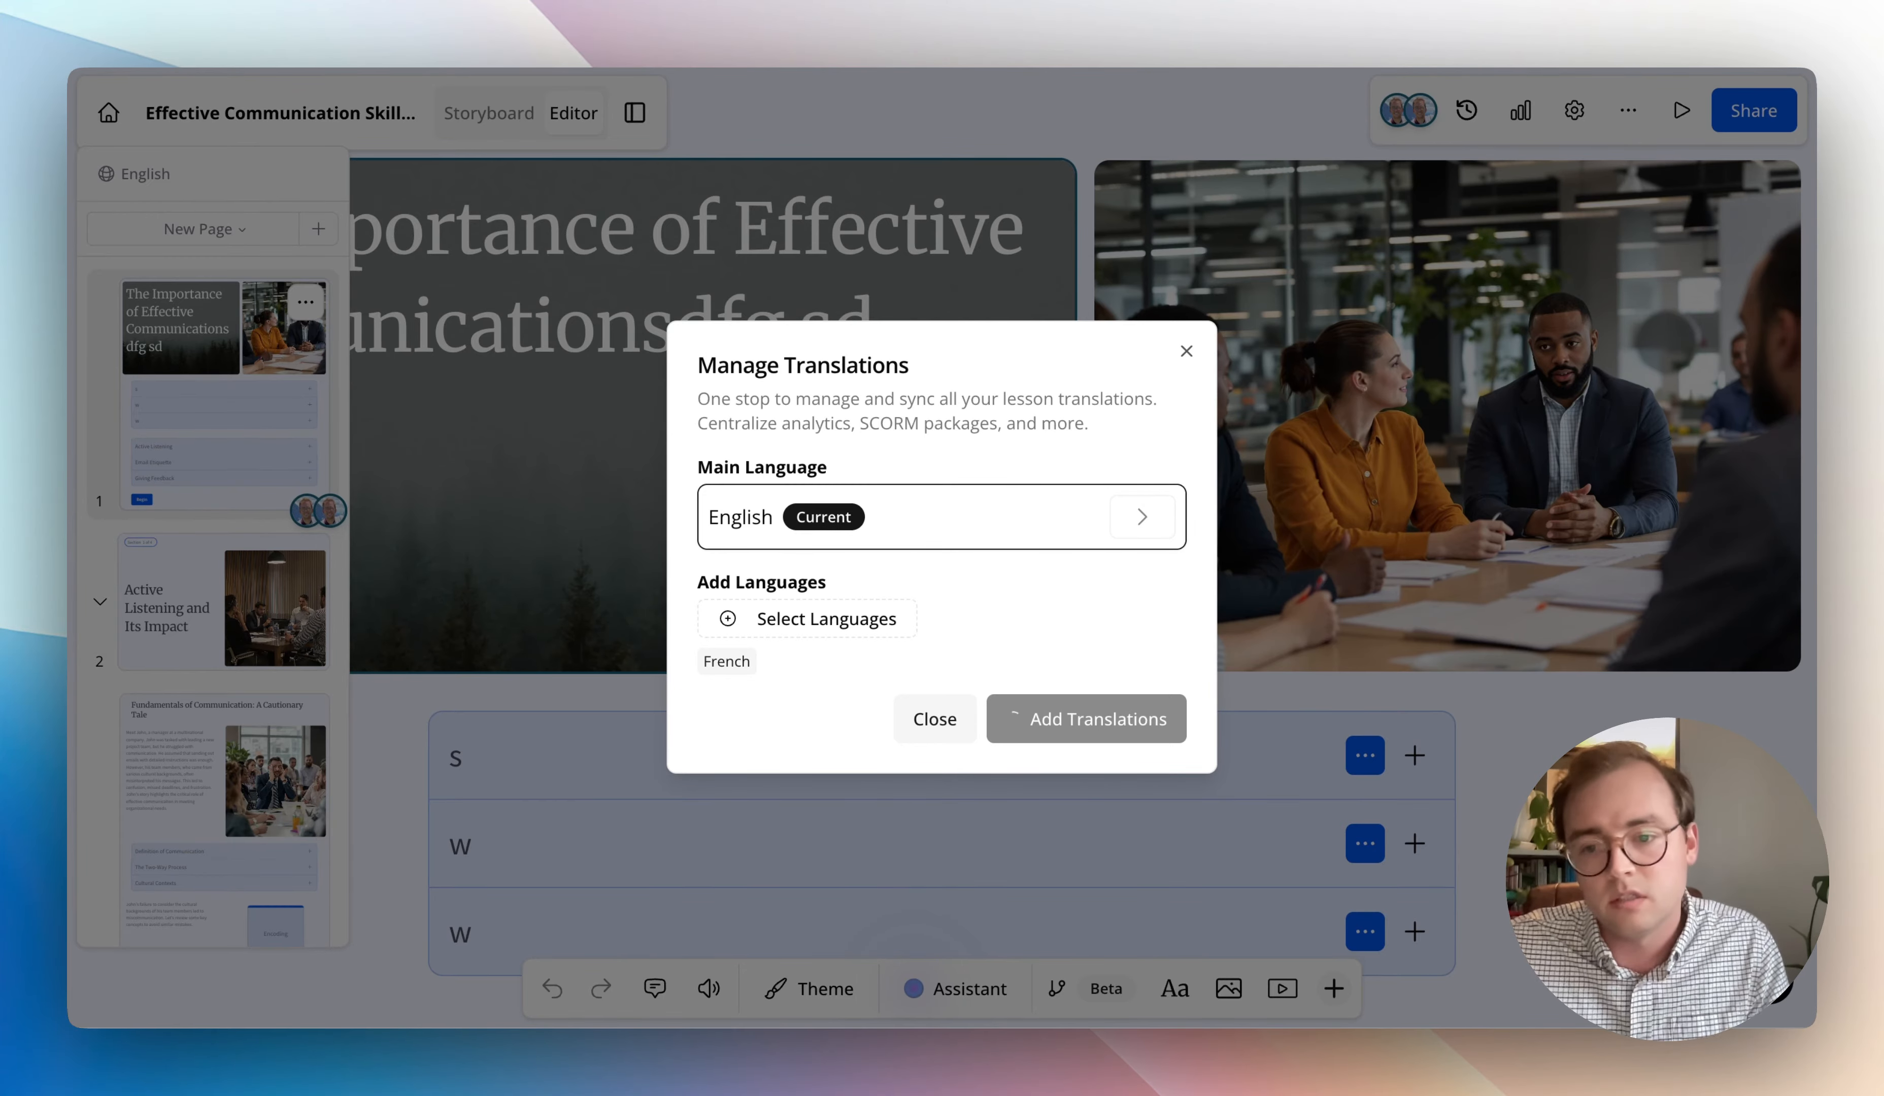
click(1142, 593)
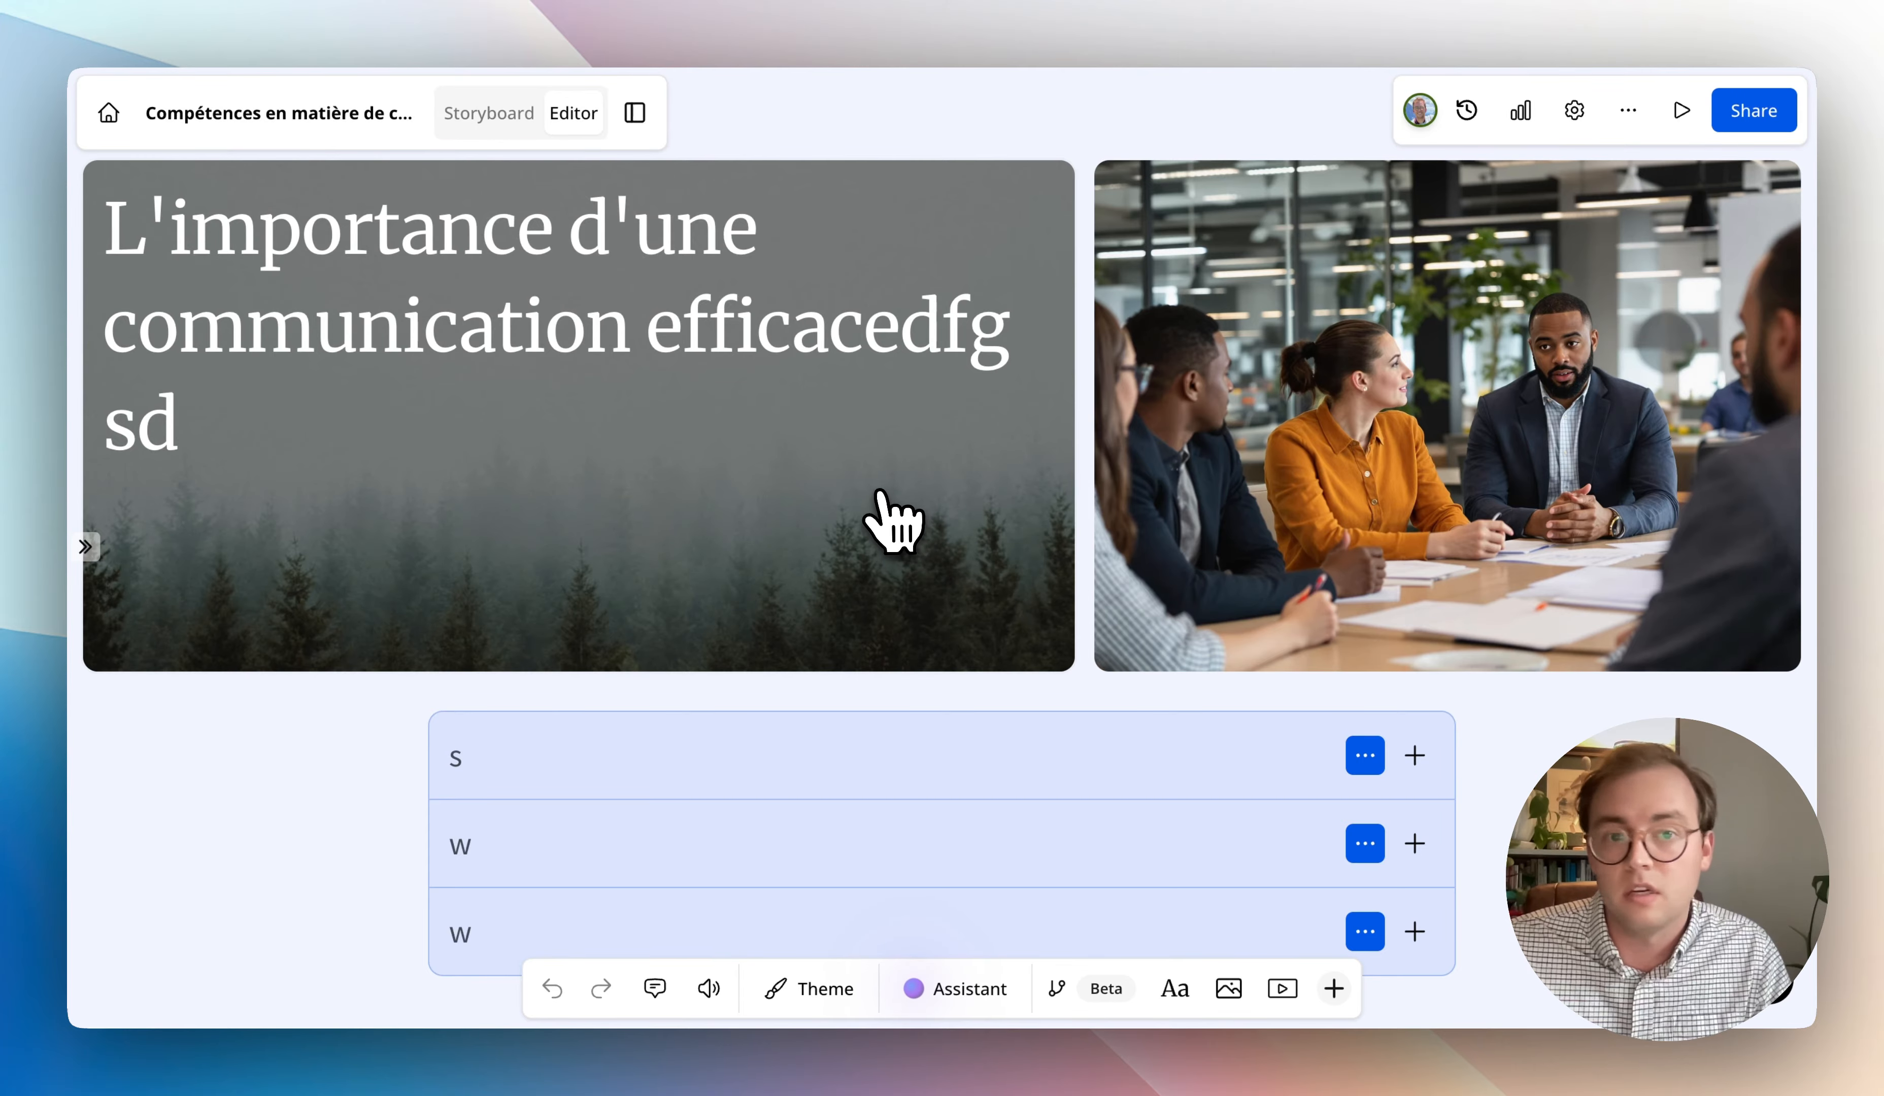
mouse_move(94, 548)
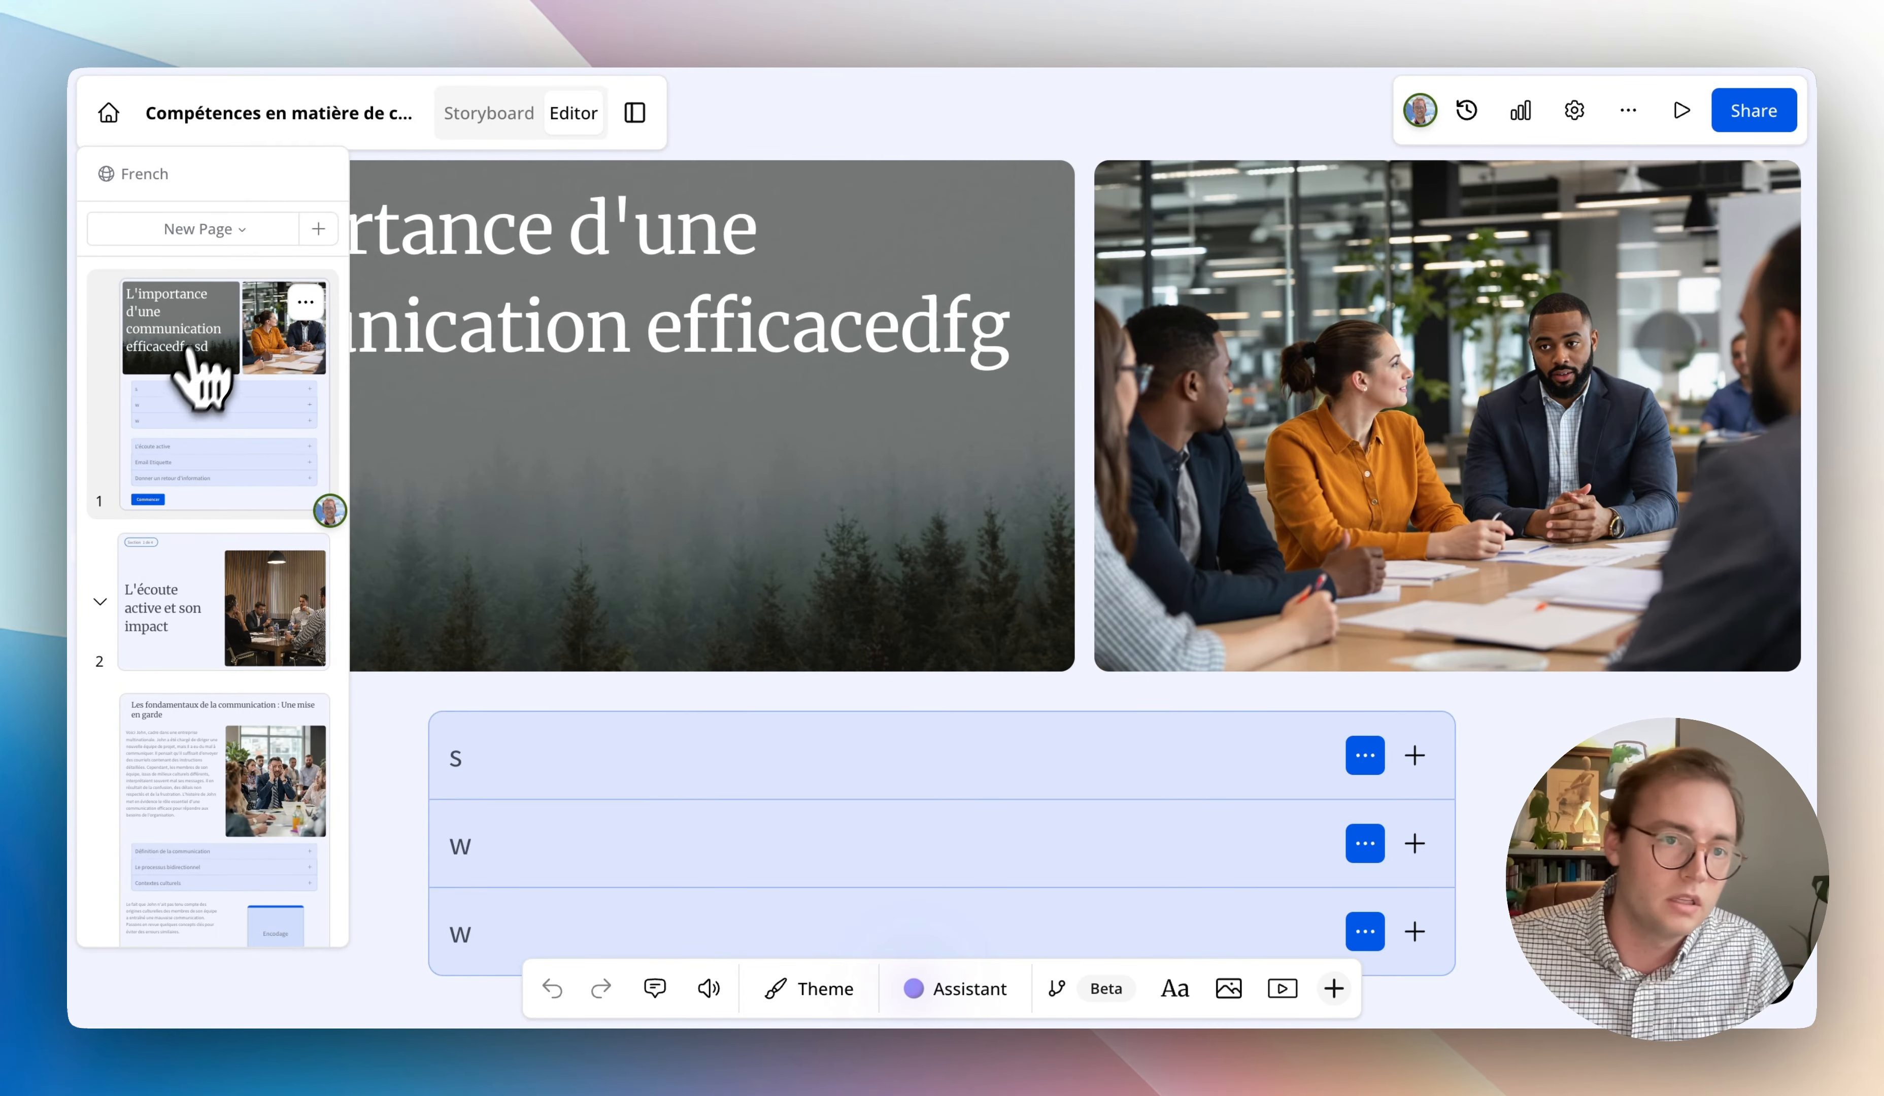